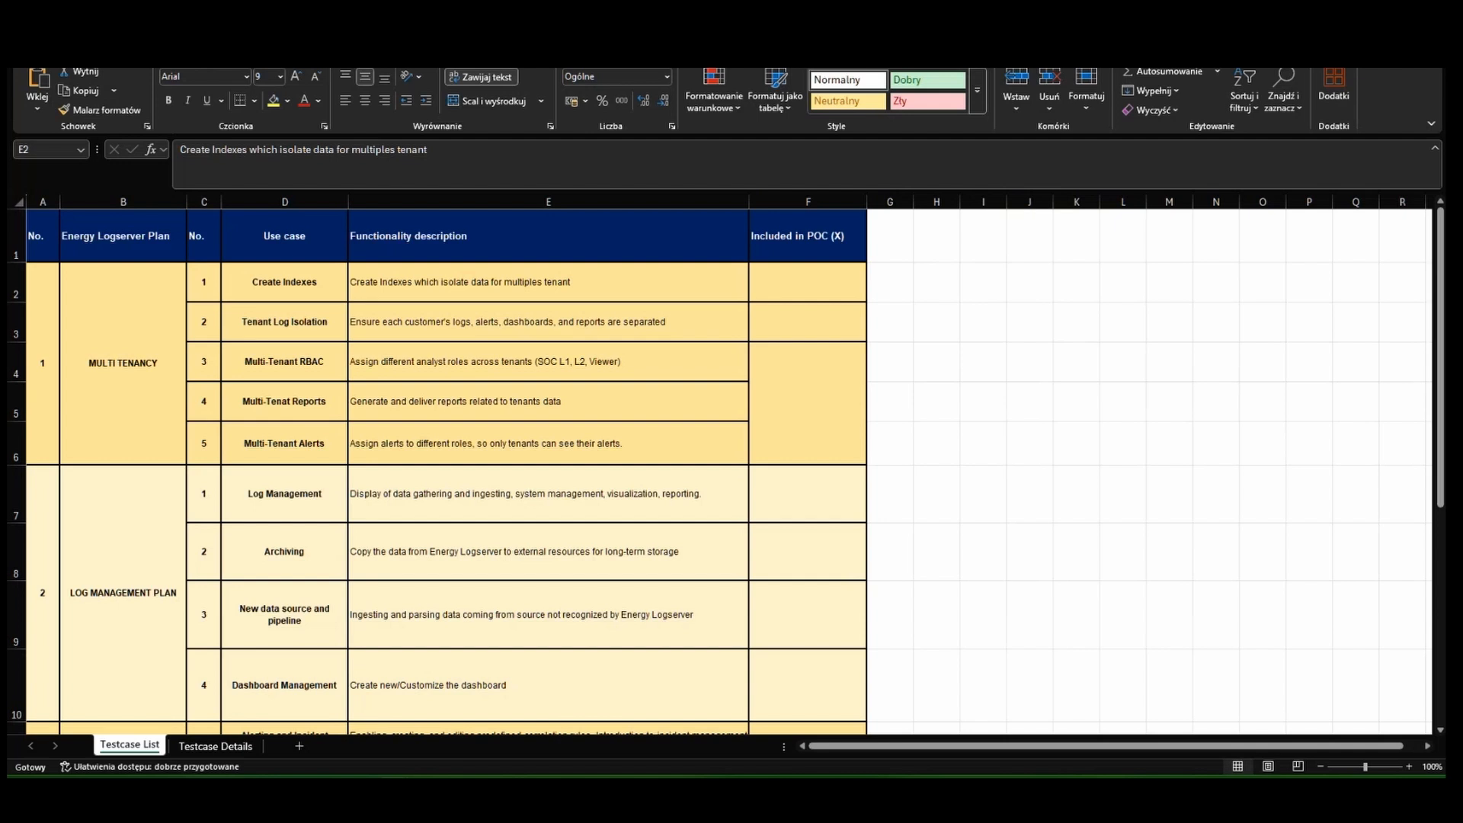
Step: Review the Create Indexes and Tenant Log Isolation use cases and their functionality descriptions in the test case list
{"action": "left_click", "coordinate": [398, 330]}
{"action": "left_click", "coordinate": [228, 338]}
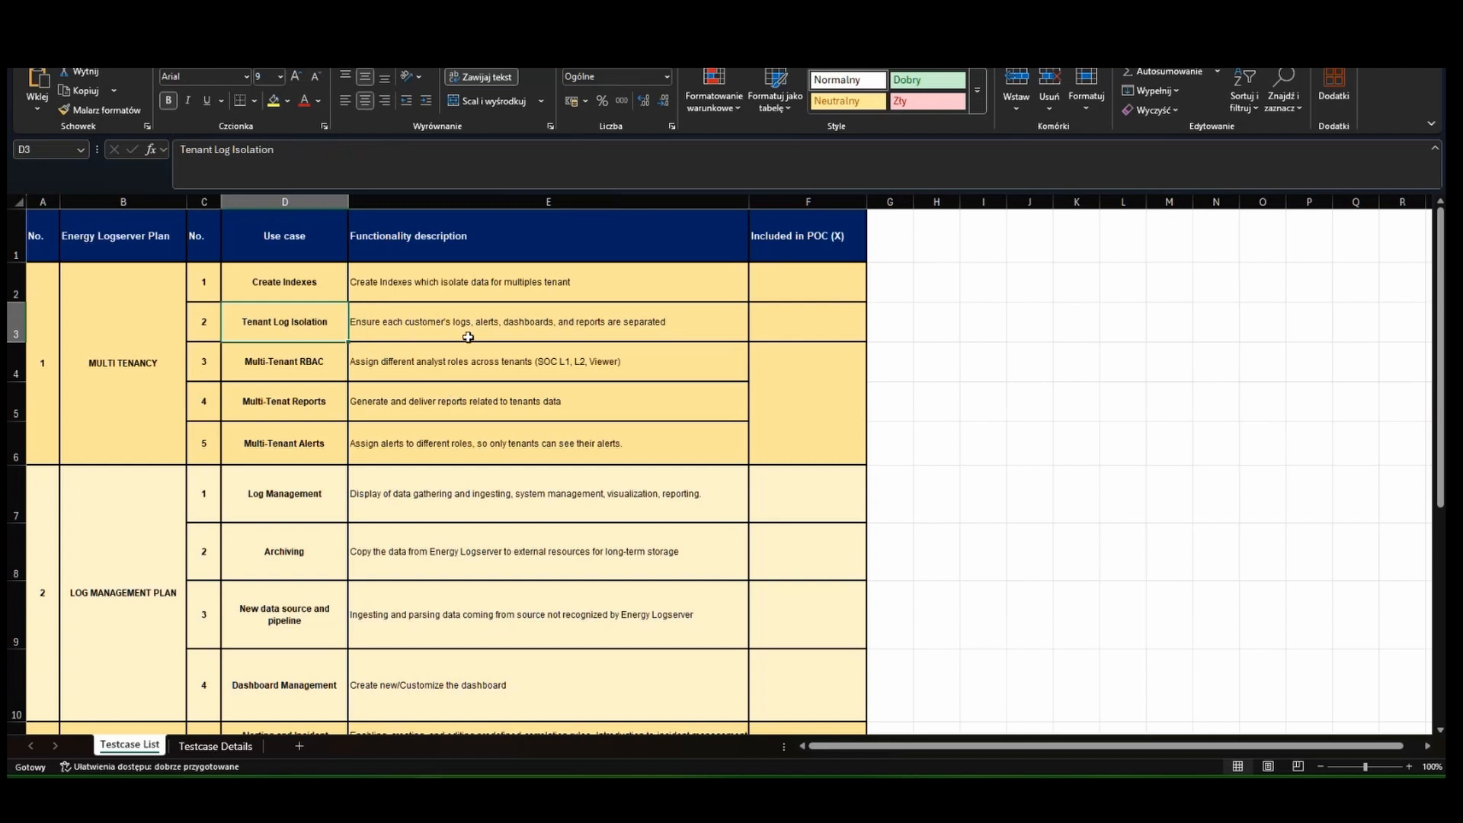
{"action": "left_click", "coordinate": [501, 333]}
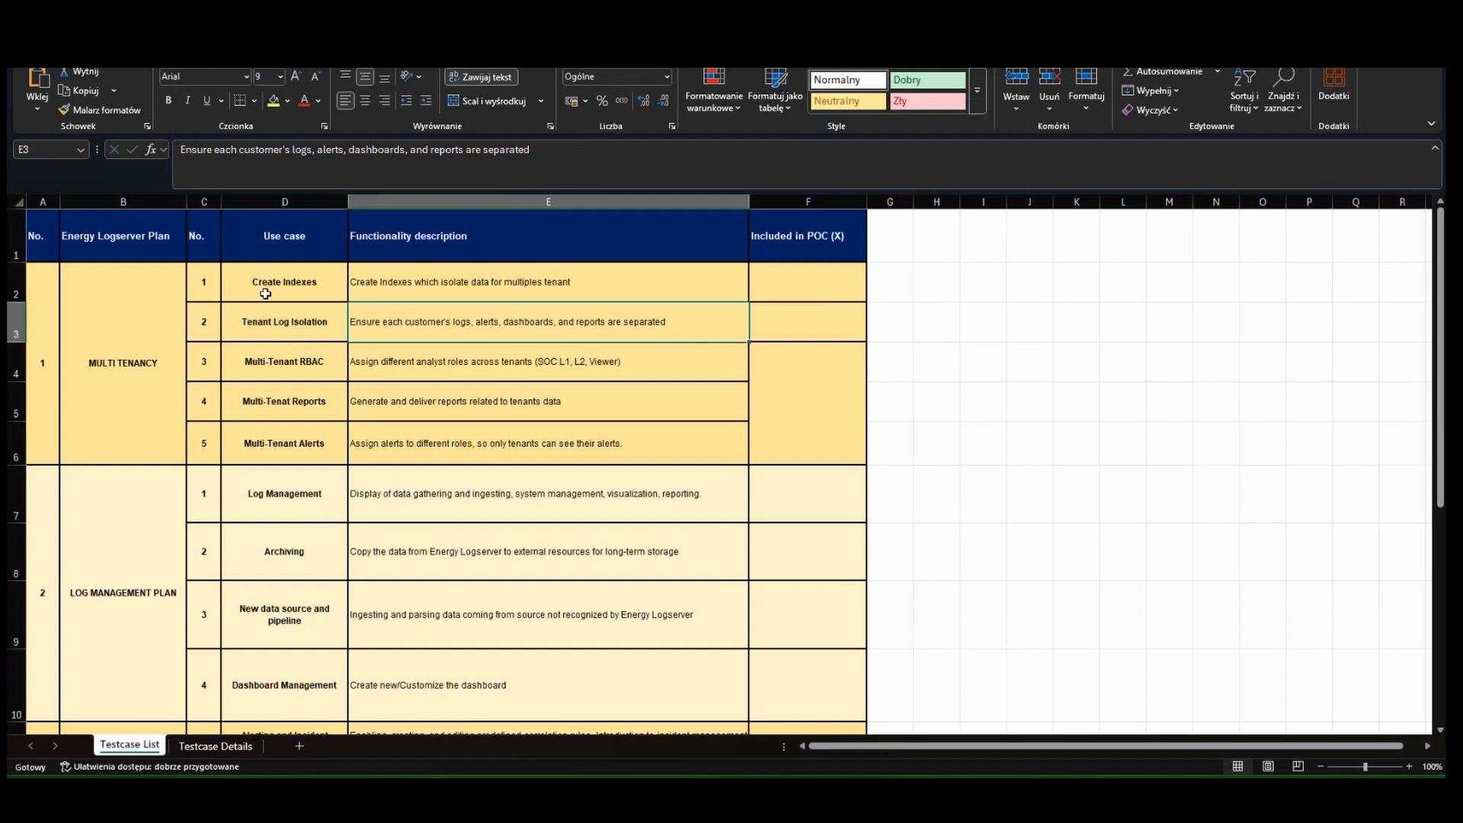
{"action": "left_click_drag", "start_coordinate": [307, 297], "coordinate": [366, 289]}
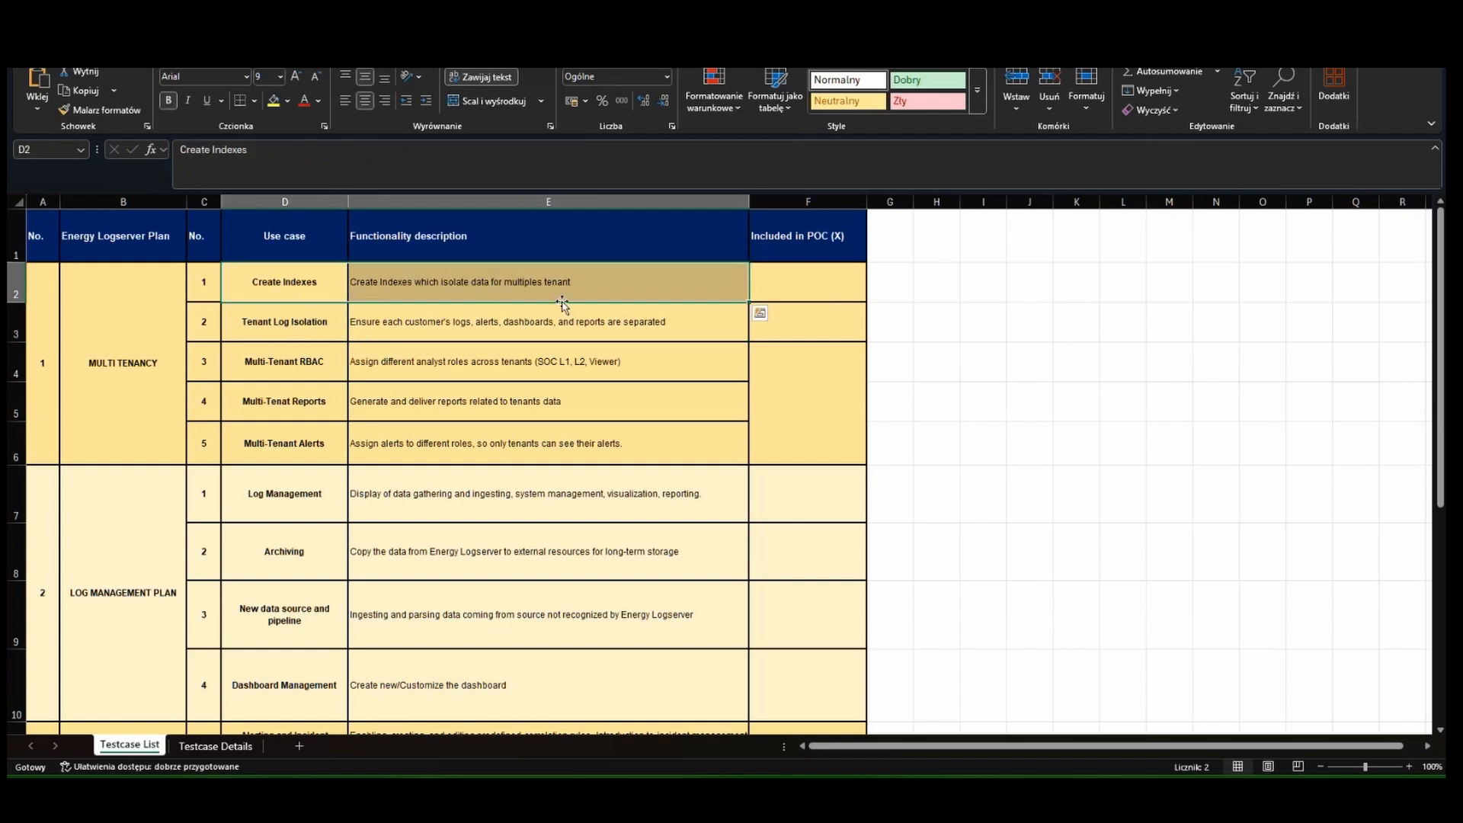
{"action": "left_click_drag", "start_coordinate": [327, 322], "coordinate": [349, 323]}
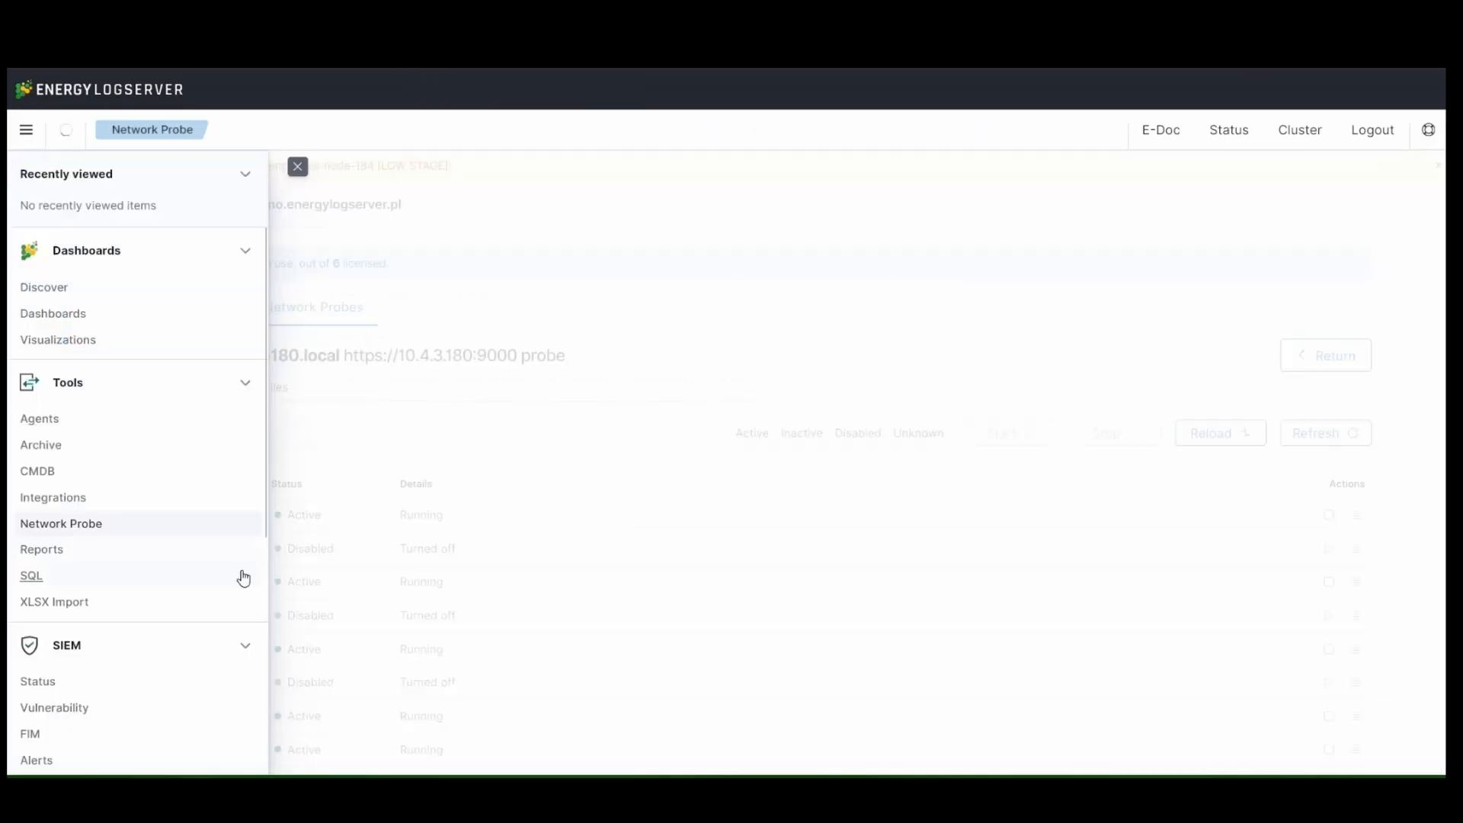
Step: Open the Objects Permission settings in Config and select the role tenant1
{"action": "scroll", "coordinate": [69, 605], "scroll_direction": "down", "scroll_amount": 5}
{"action": "left_click", "coordinate": [40, 591]}
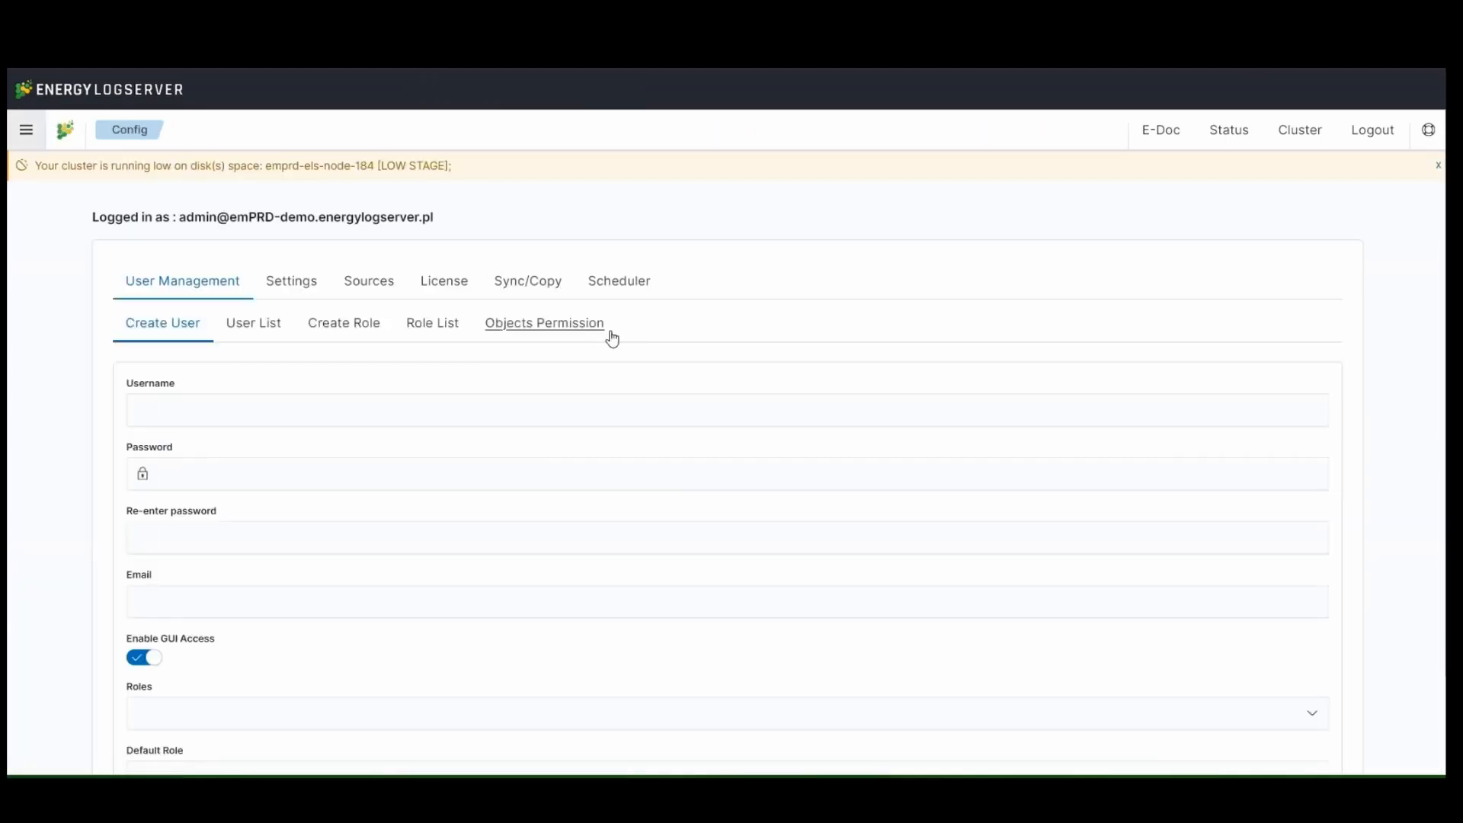
{"action": "left_click", "coordinate": [612, 339]}
{"action": "left_click", "coordinate": [317, 394]}
{"action": "type", "text": "t"}
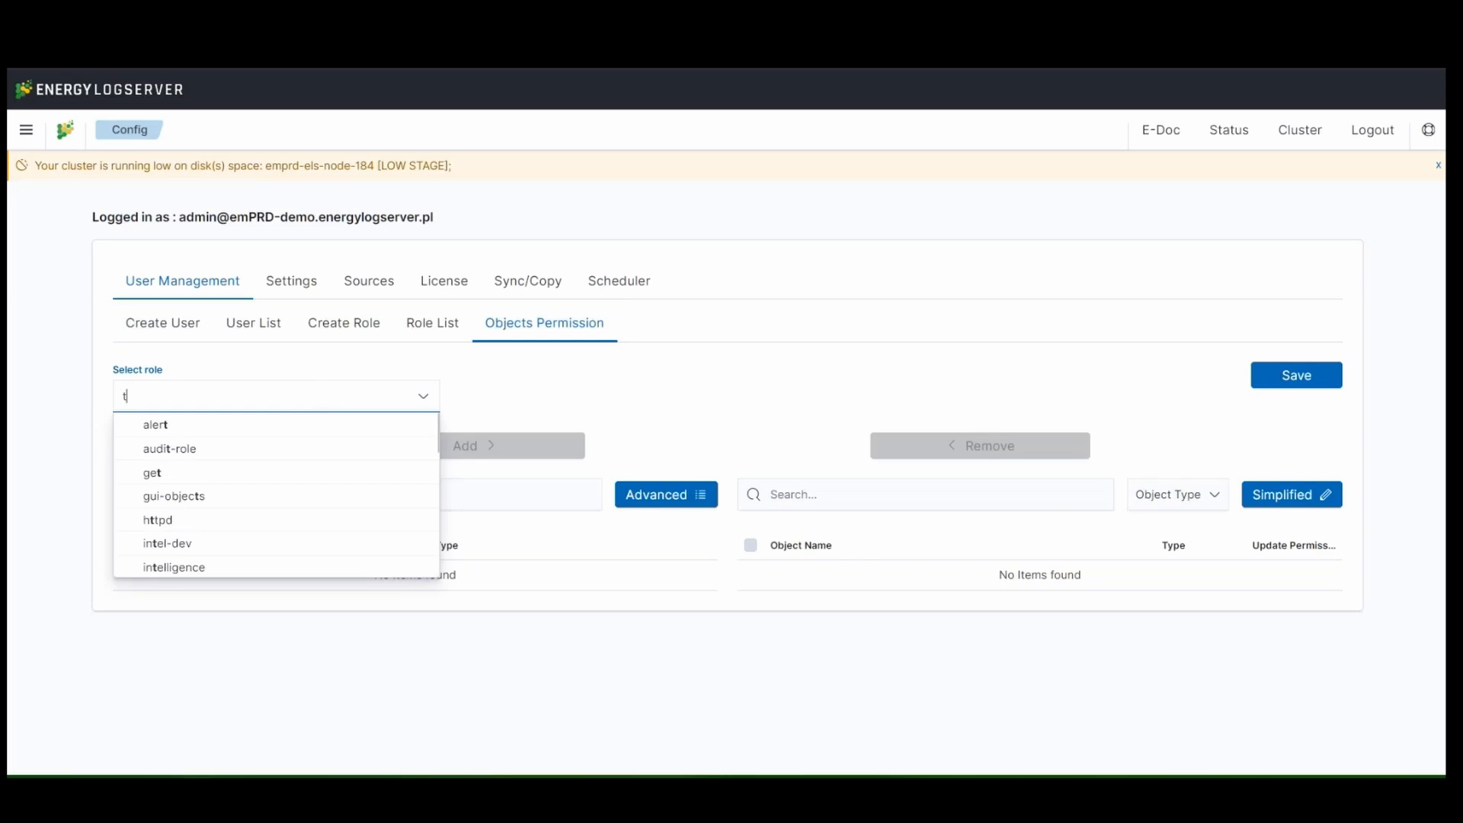
{"action": "type", "text": "ena"}
{"action": "left_click", "coordinate": [162, 449]}
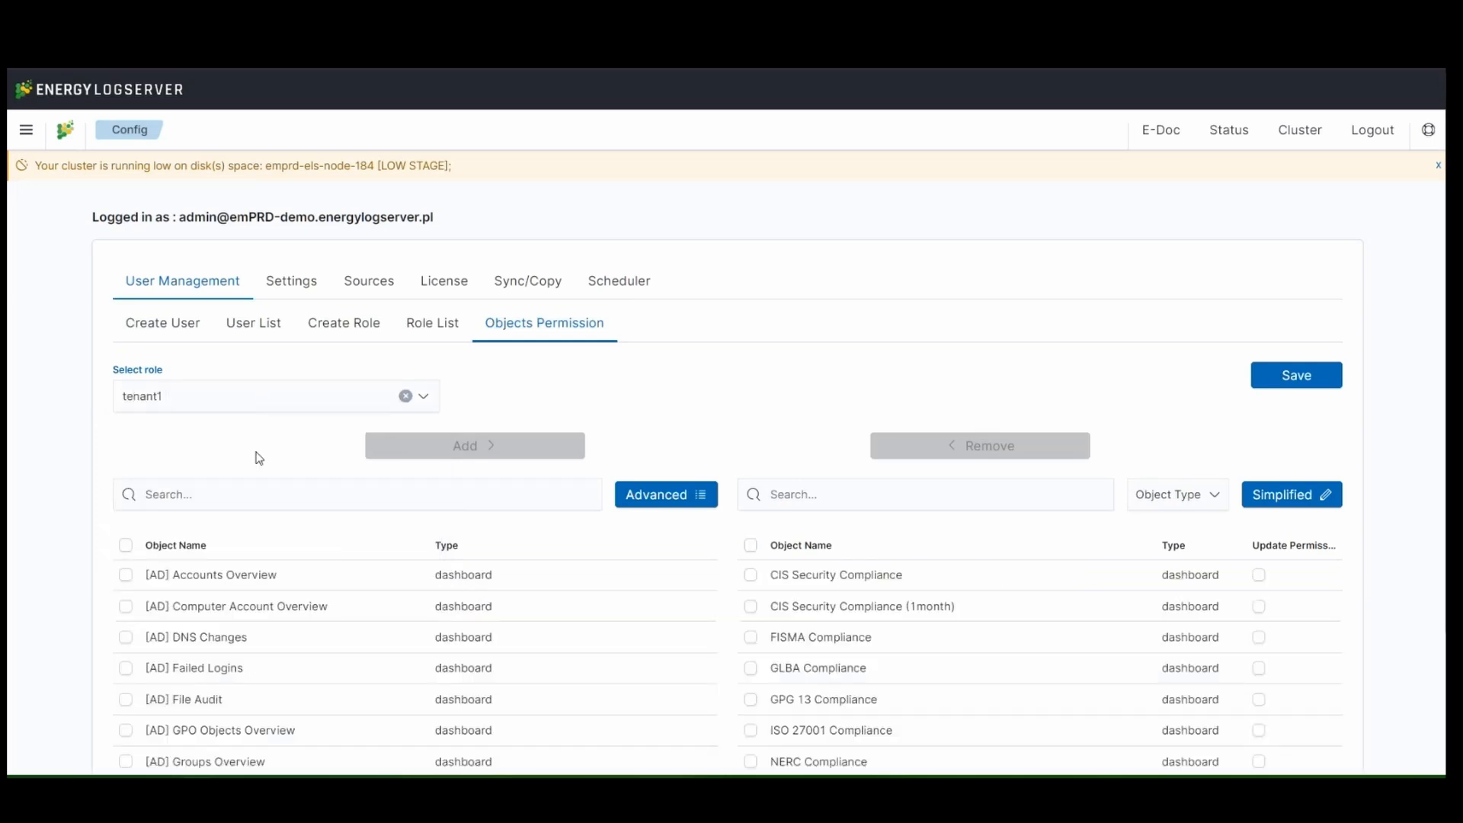
Step: Switch tenant1's available objects list to the advanced view and show its object type filter choices
{"action": "left_click", "coordinate": [665, 495]}
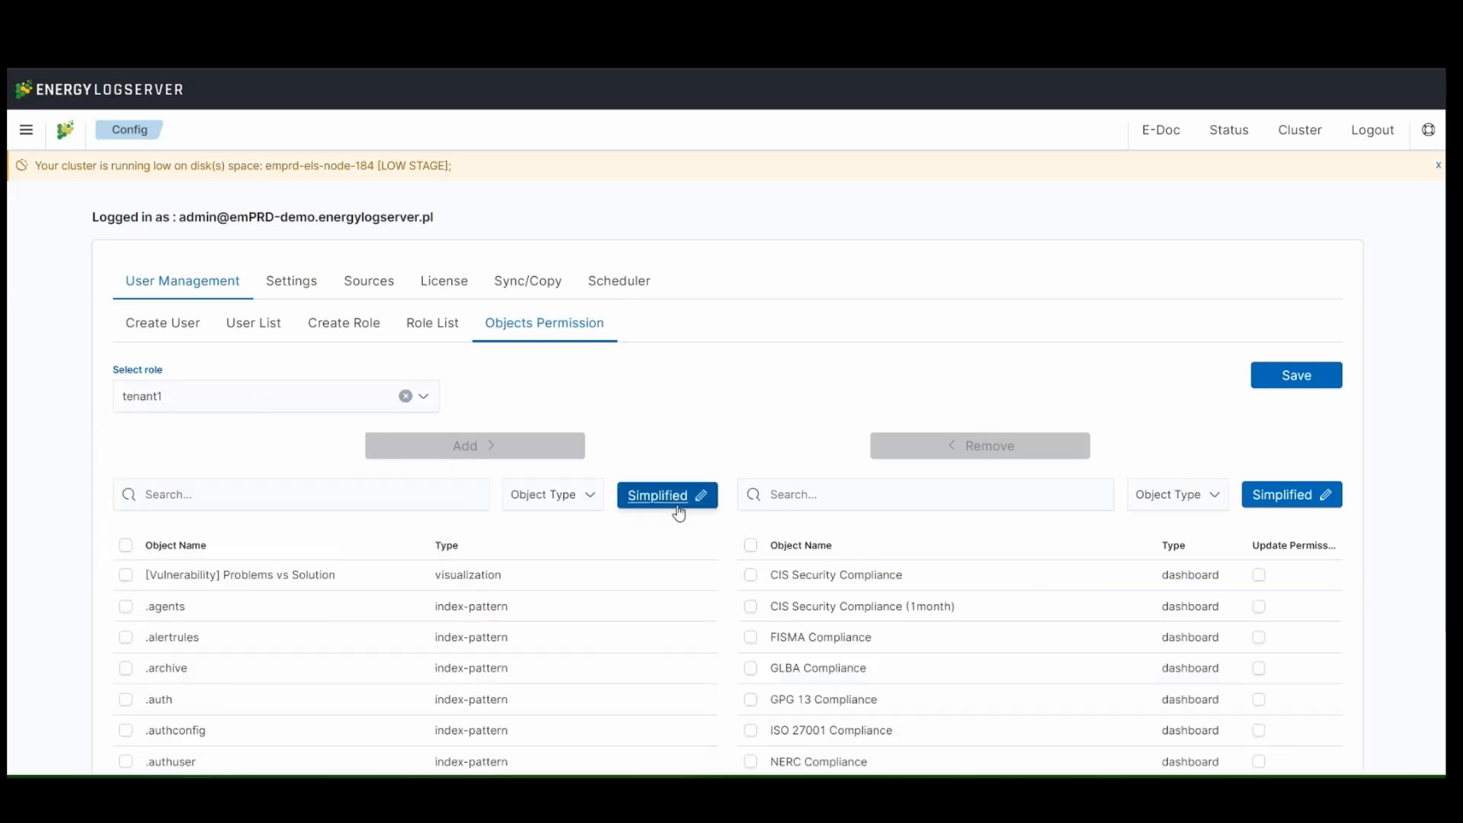
{"action": "left_click", "coordinate": [576, 510]}
{"action": "scroll", "coordinate": [567, 503], "scroll_direction": "down", "scroll_amount": 2}
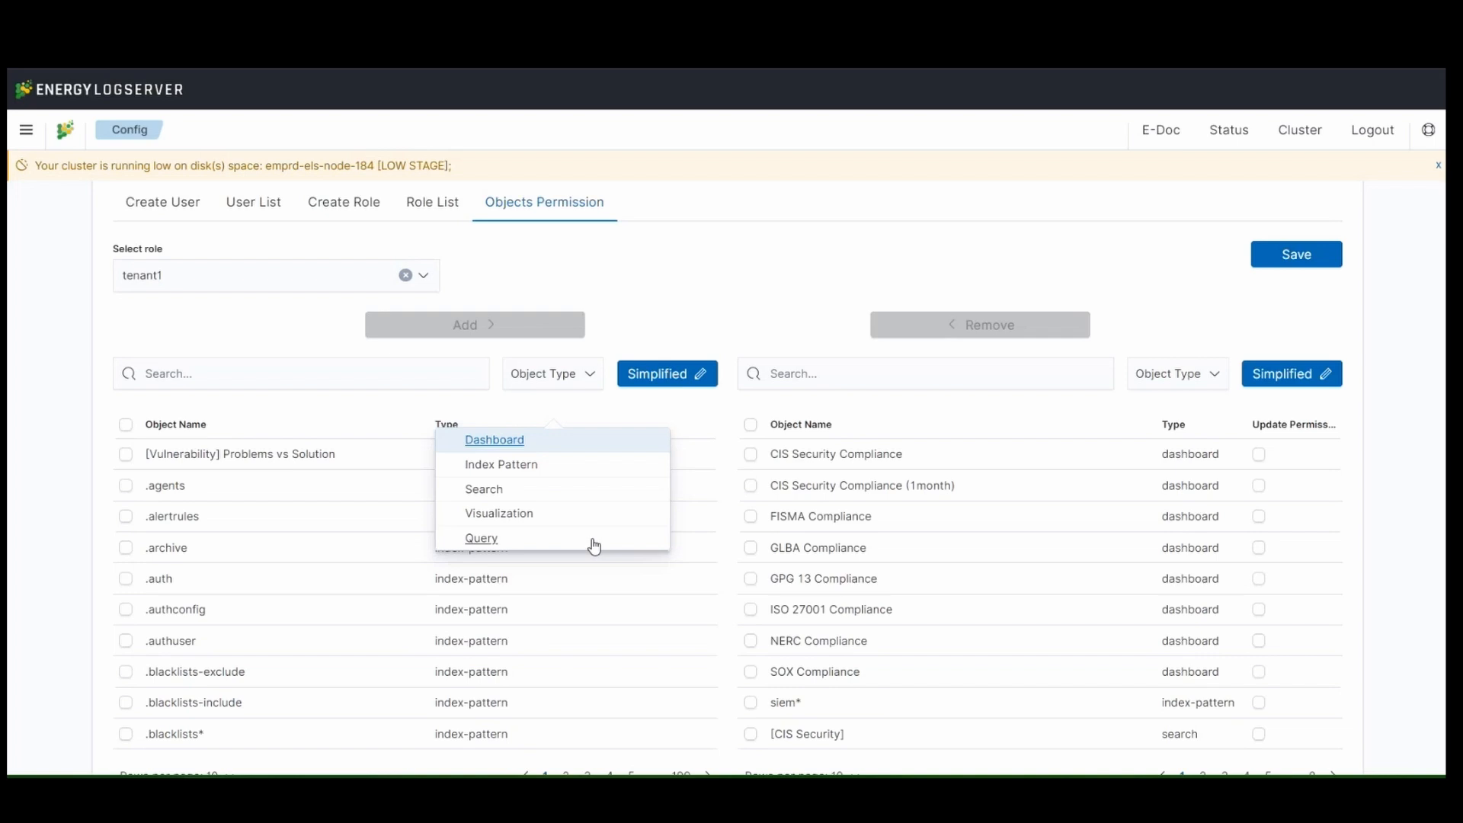
Step: Open the data export task form in Reports and check the available index patterns
{"action": "left_click", "coordinate": [26, 129]}
{"action": "left_click", "coordinate": [123, 548]}
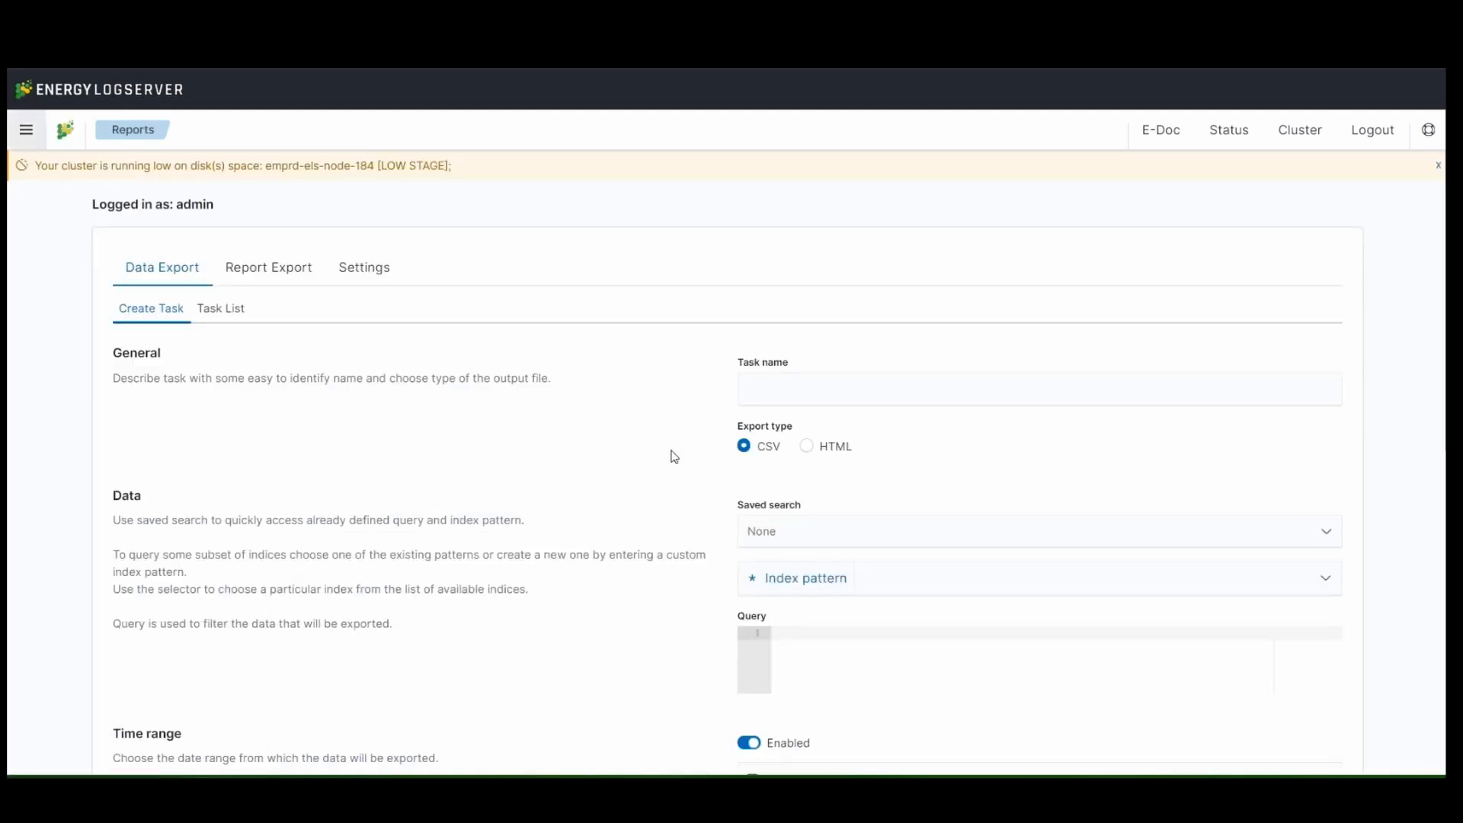
{"action": "scroll", "coordinate": [663, 420], "scroll_direction": "down", "scroll_amount": 2}
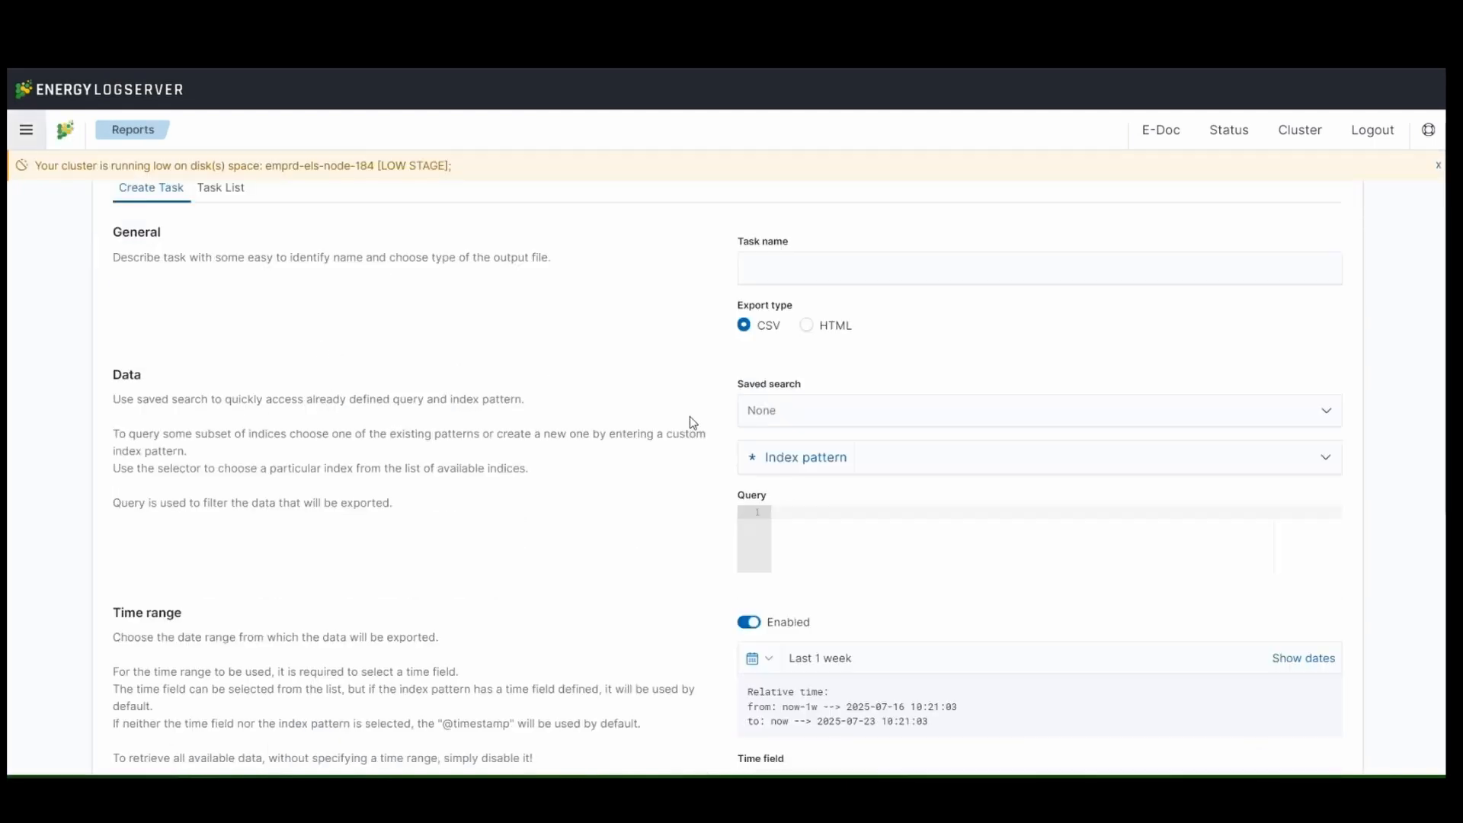
{"action": "left_click", "coordinate": [883, 463]}
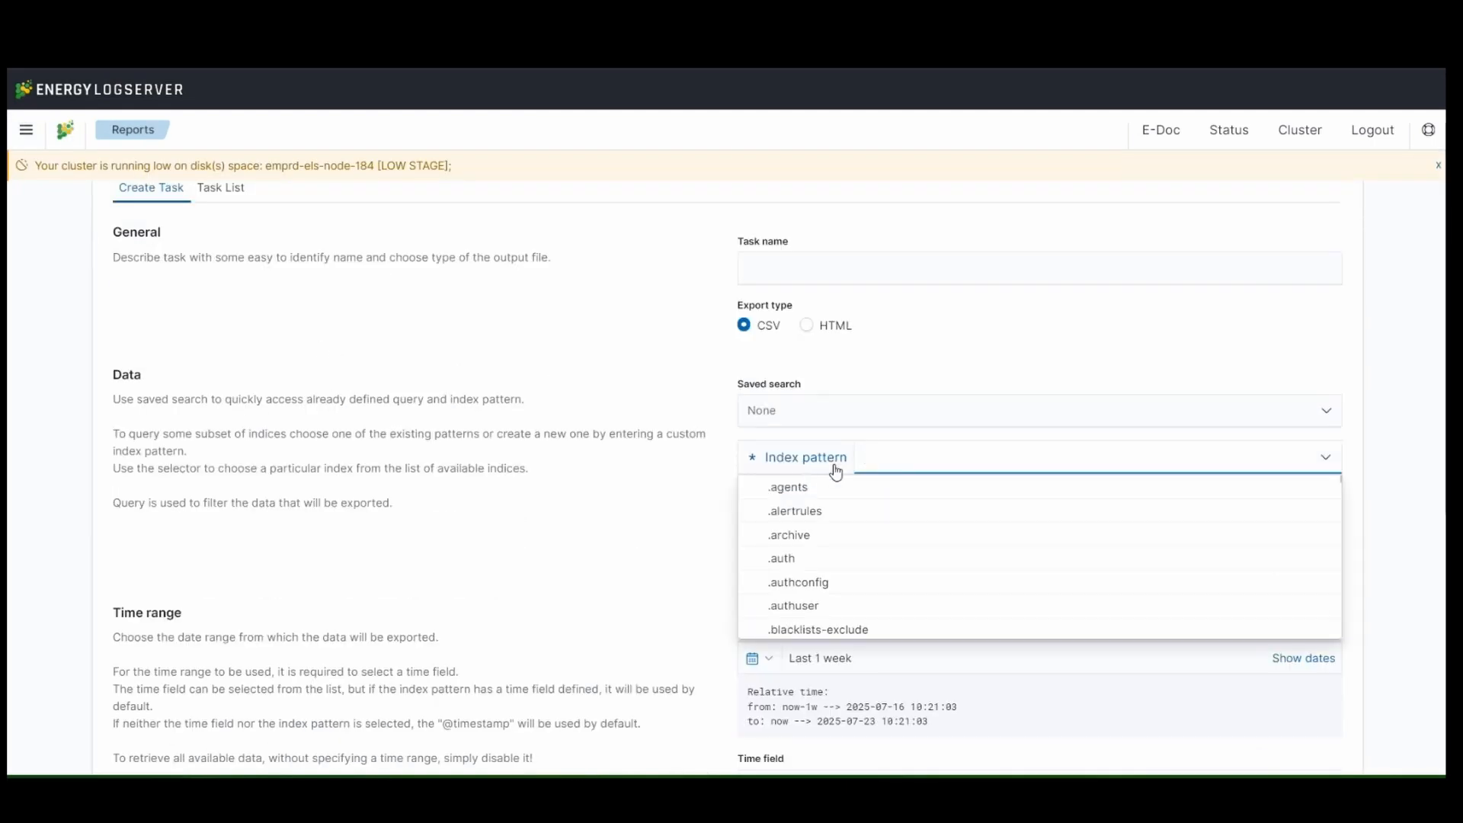
{"action": "left_click", "coordinate": [651, 431]}
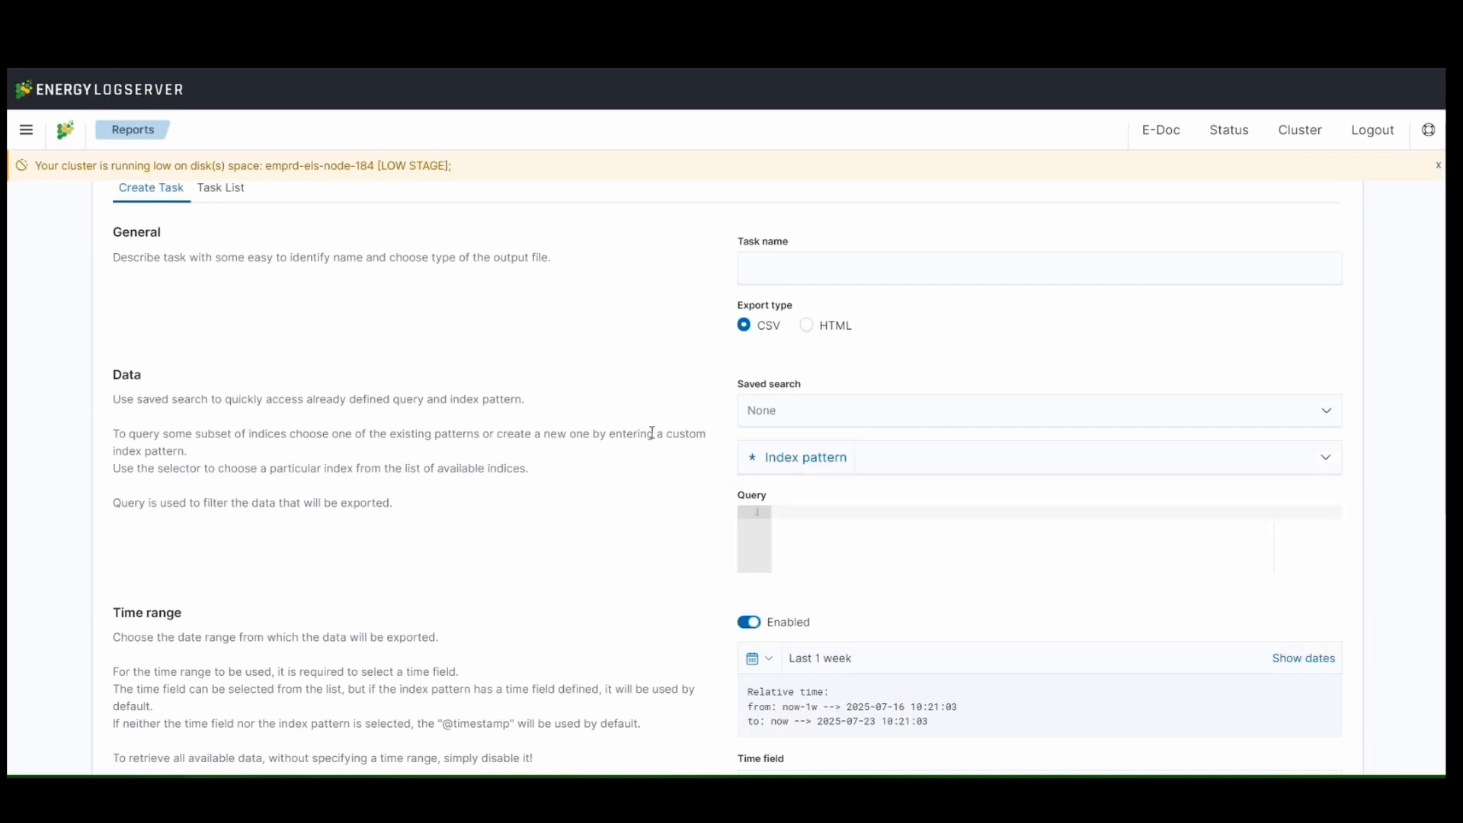
Step: Enter the custom index pattern syslog-001 for the data export task and edit it to use a * wildcard
{"action": "scroll", "coordinate": [927, 287], "scroll_direction": "down", "scroll_amount": 2}
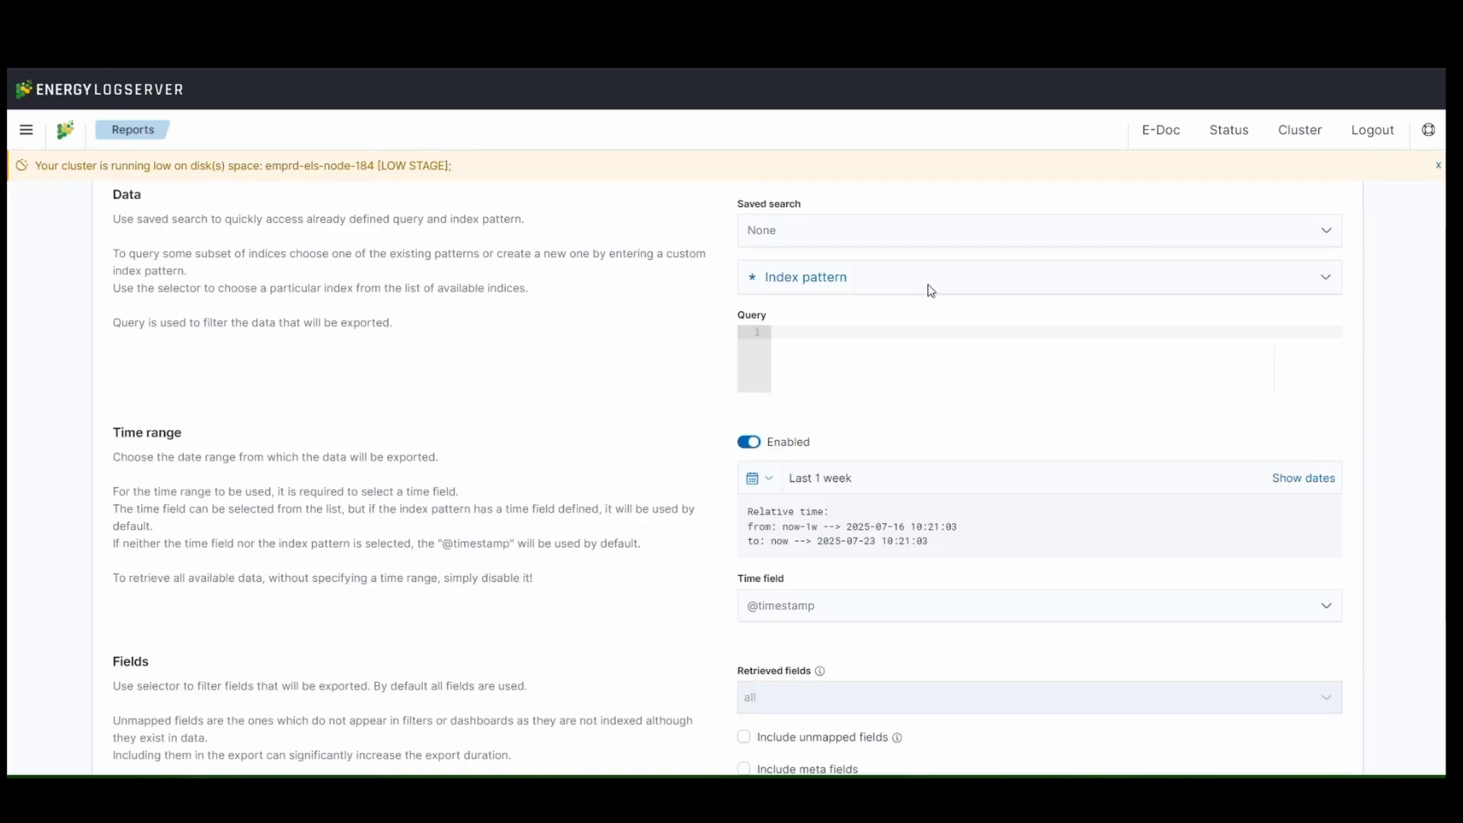
{"action": "left_click", "coordinate": [960, 283]}
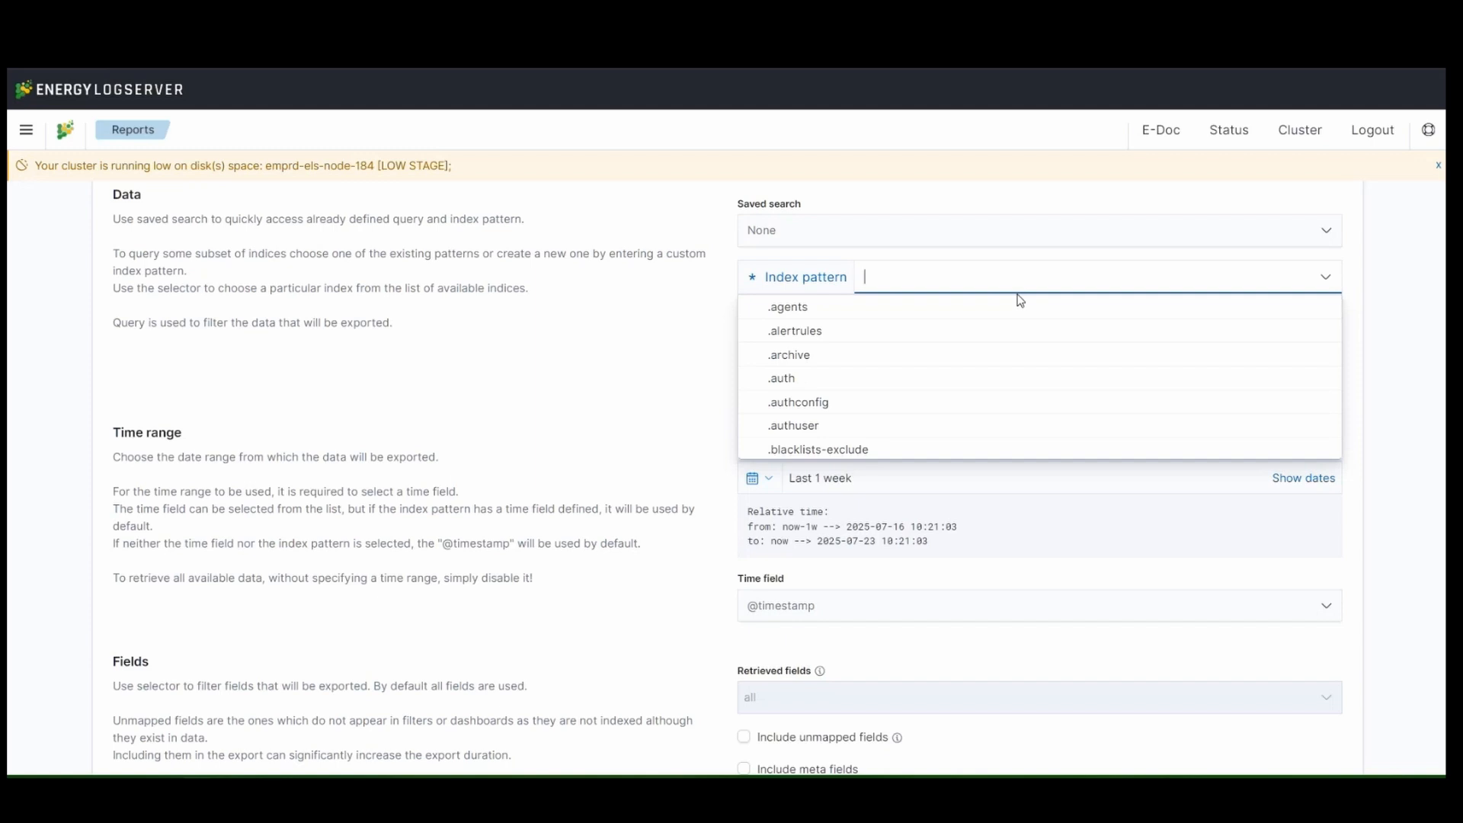
{"action": "type", "text": "syslog-"}
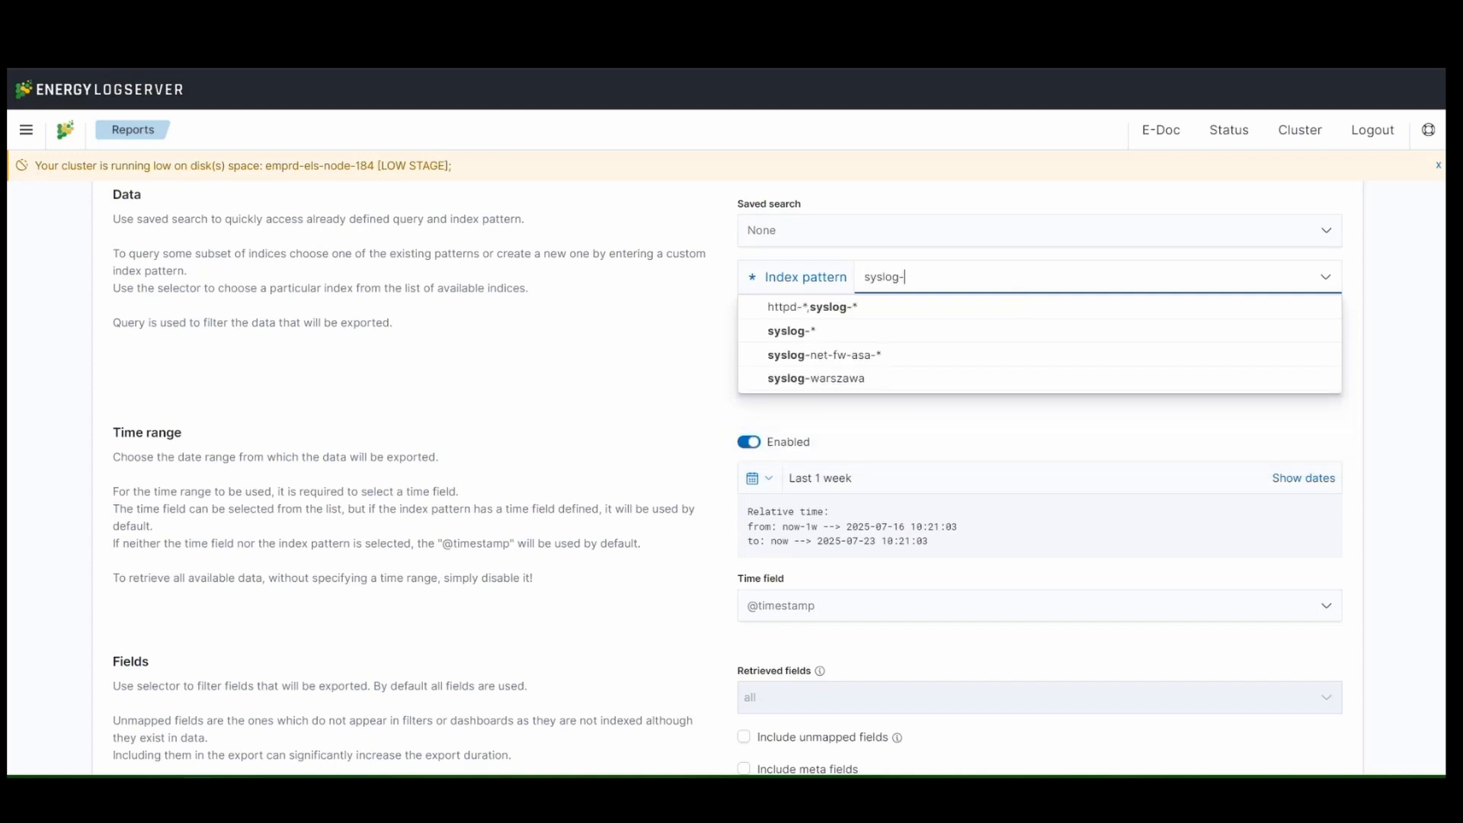
{"action": "type", "text": "001"}
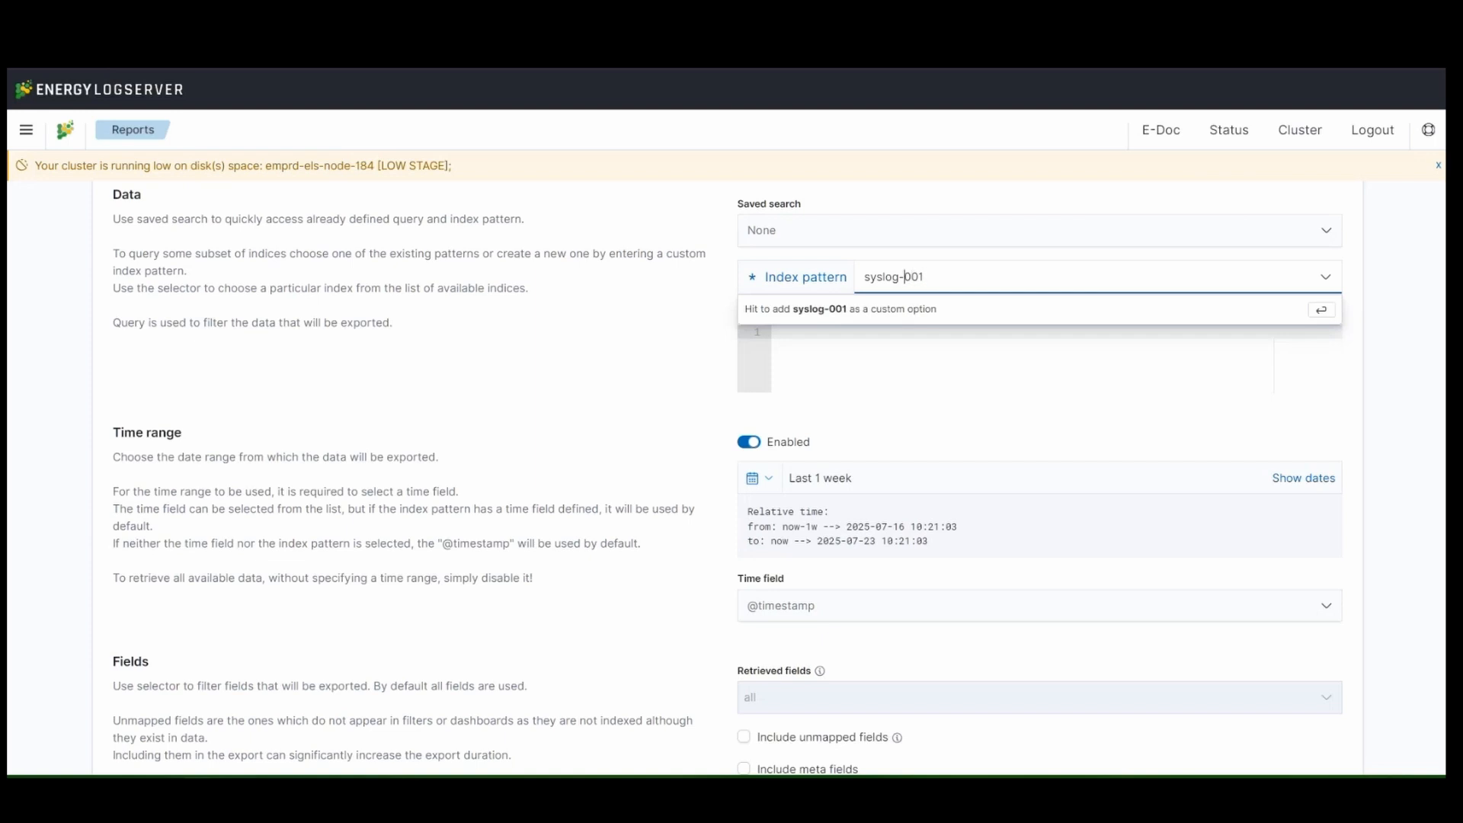
{"action": "key", "text": "BackSpace"}
{"action": "type", "text": "*"}
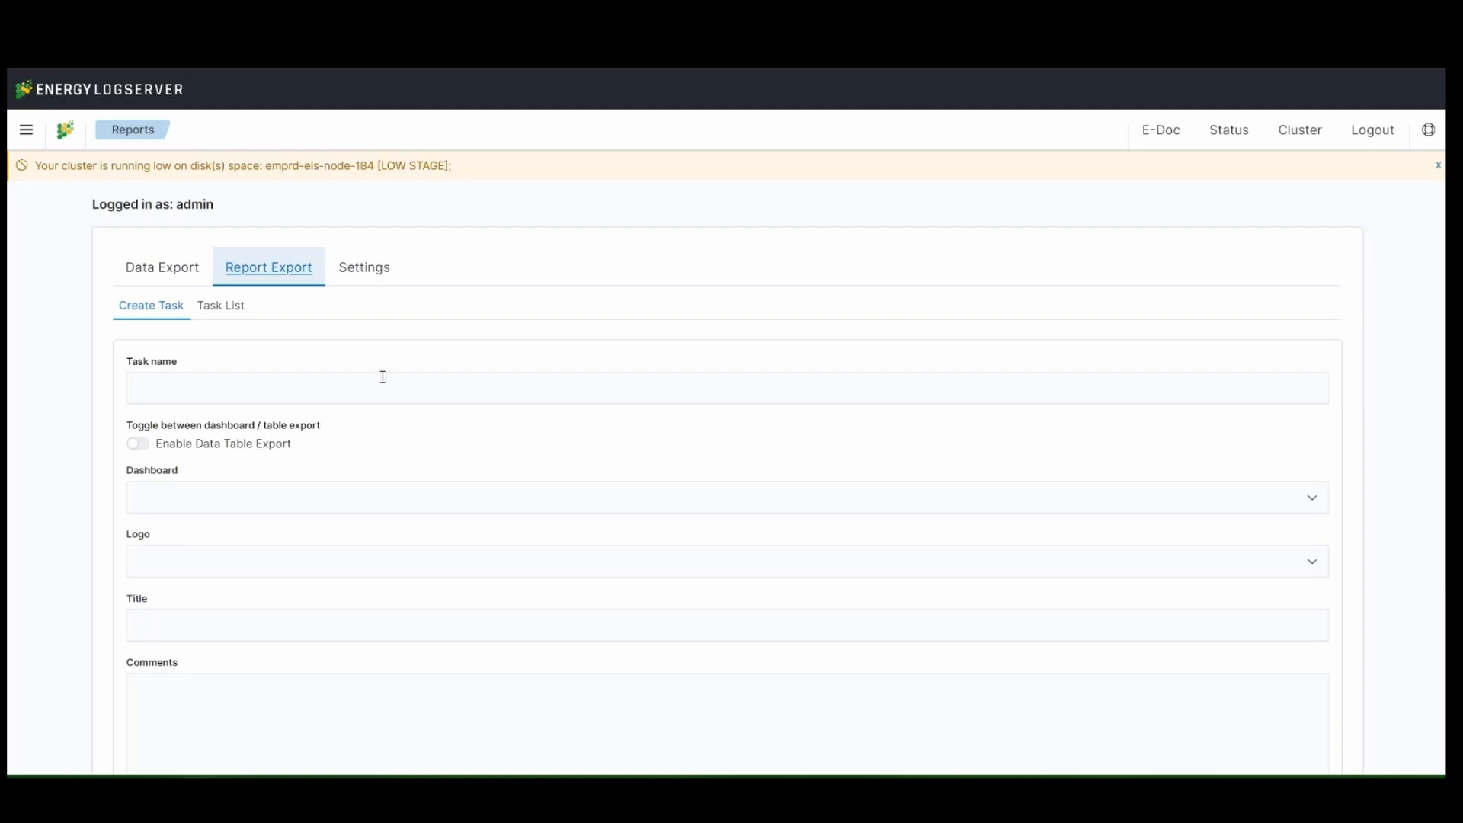
Step: Show the scheduling options in the report export task form and review its format, e-mail, role and schedule fields
{"action": "scroll", "coordinate": [154, 564], "scroll_direction": "down", "scroll_amount": 3}
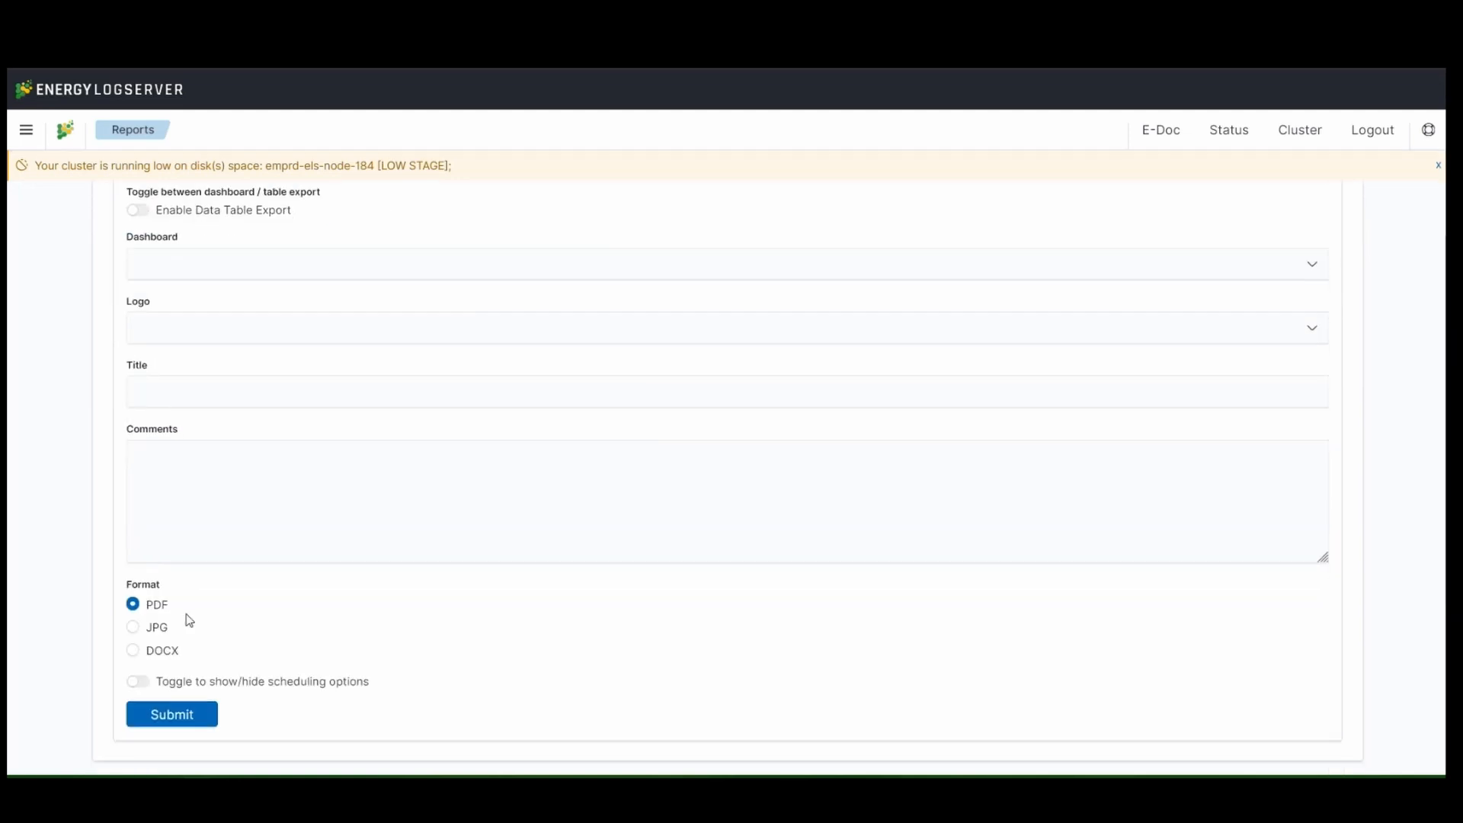
{"action": "left_click", "coordinate": [137, 680]}
{"action": "scroll", "coordinate": [360, 632], "scroll_direction": "down", "scroll_amount": 2}
{"action": "scroll", "coordinate": [360, 632], "scroll_direction": "down", "scroll_amount": 1}
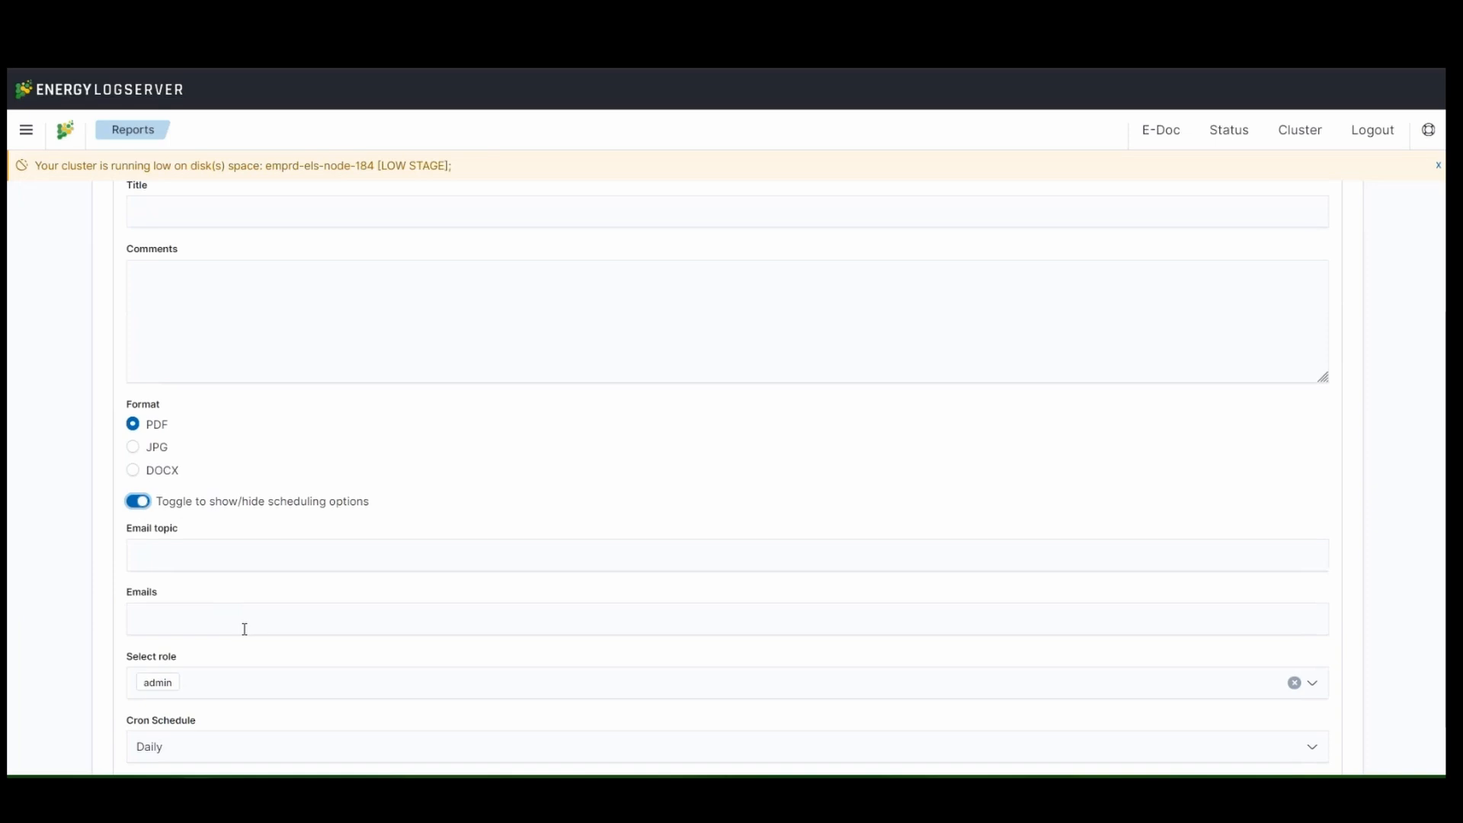
{"action": "scroll", "coordinate": [163, 506], "scroll_direction": "up", "scroll_amount": 5}
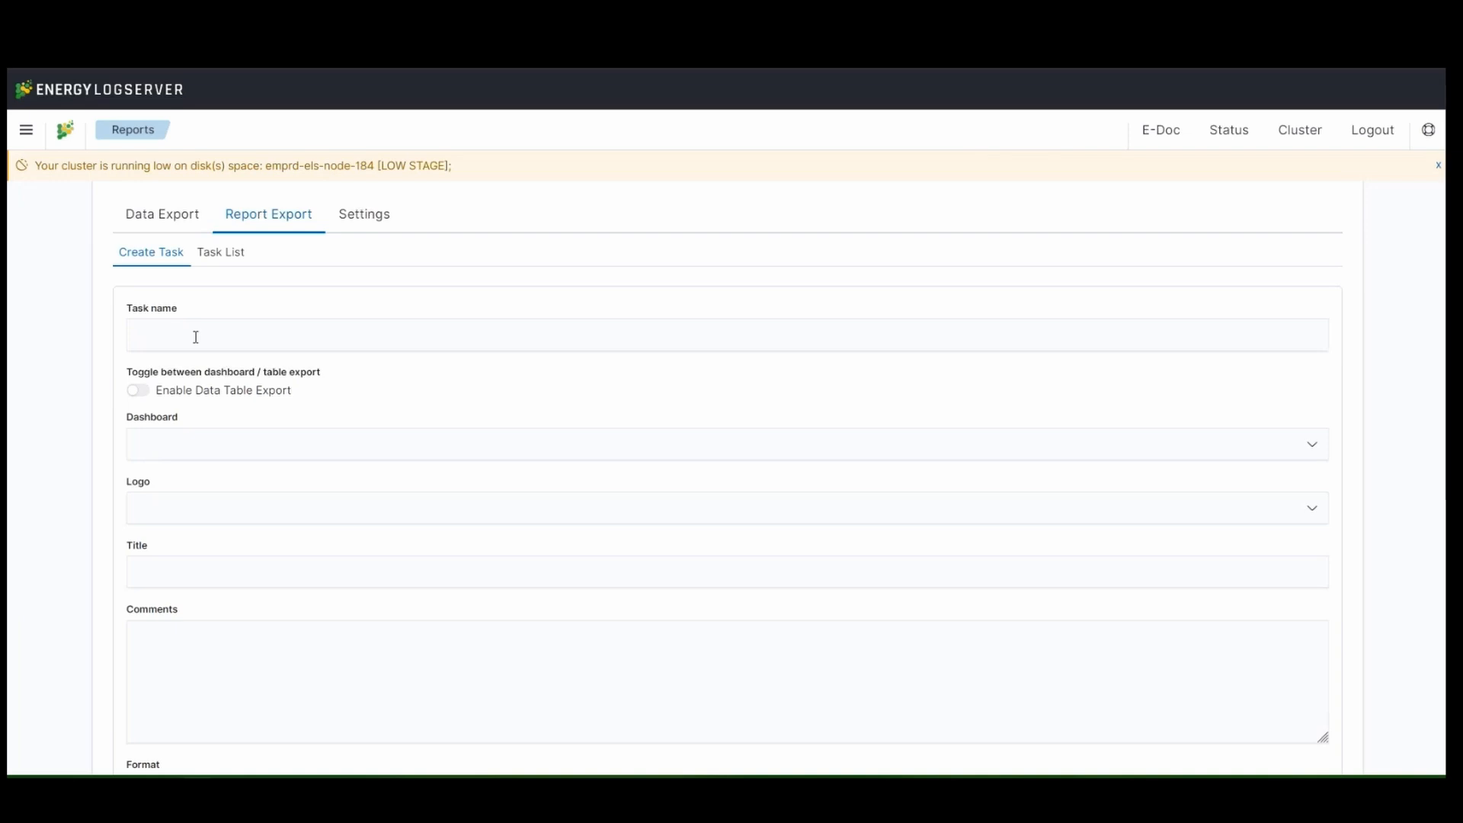
{"action": "scroll", "coordinate": [196, 336], "scroll_direction": "down", "scroll_amount": 4}
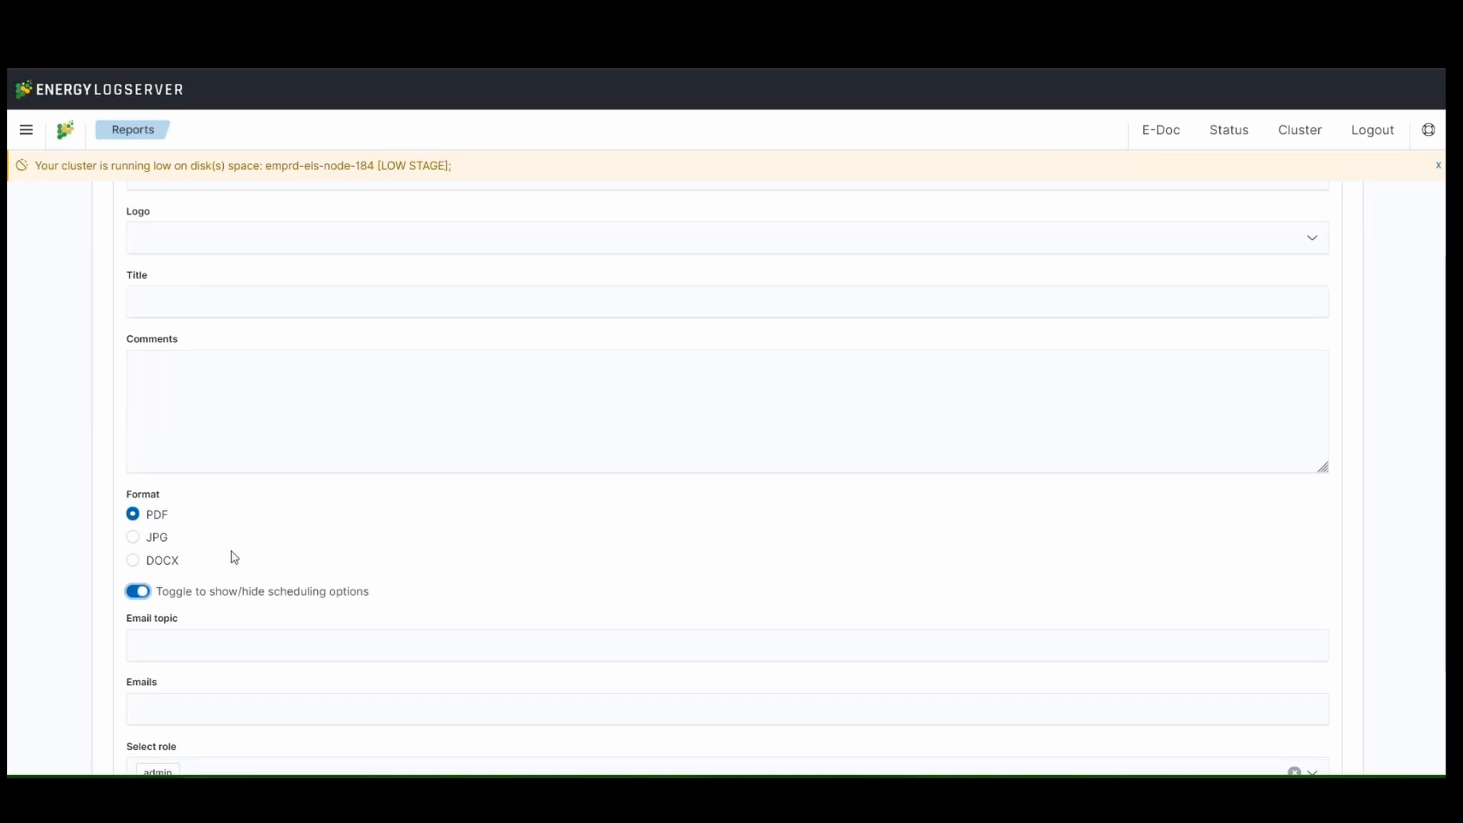
{"action": "scroll", "coordinate": [184, 654], "scroll_direction": "down", "scroll_amount": 1}
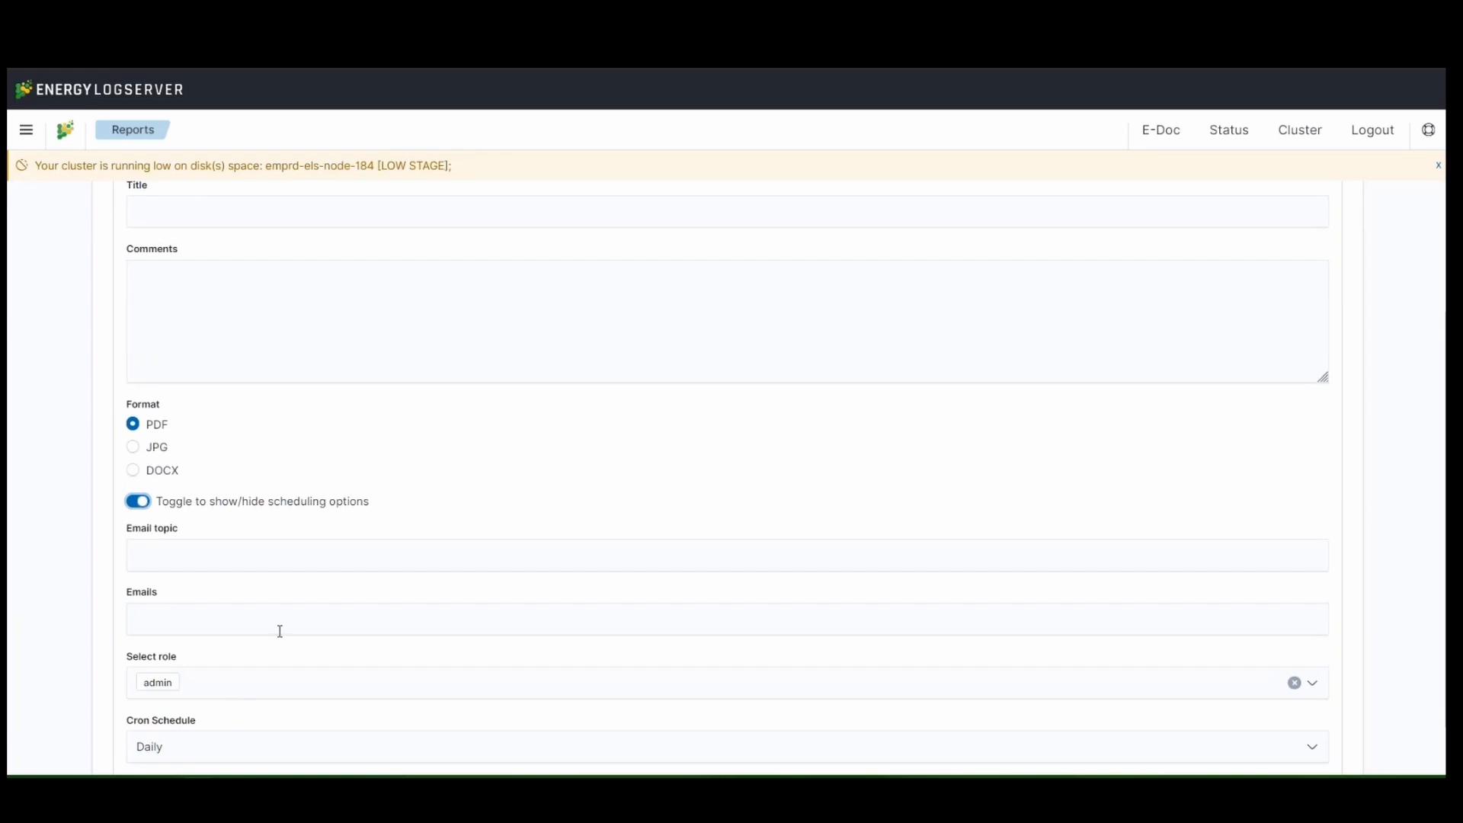
{"action": "scroll", "coordinate": [265, 595], "scroll_direction": "up", "scroll_amount": 5}
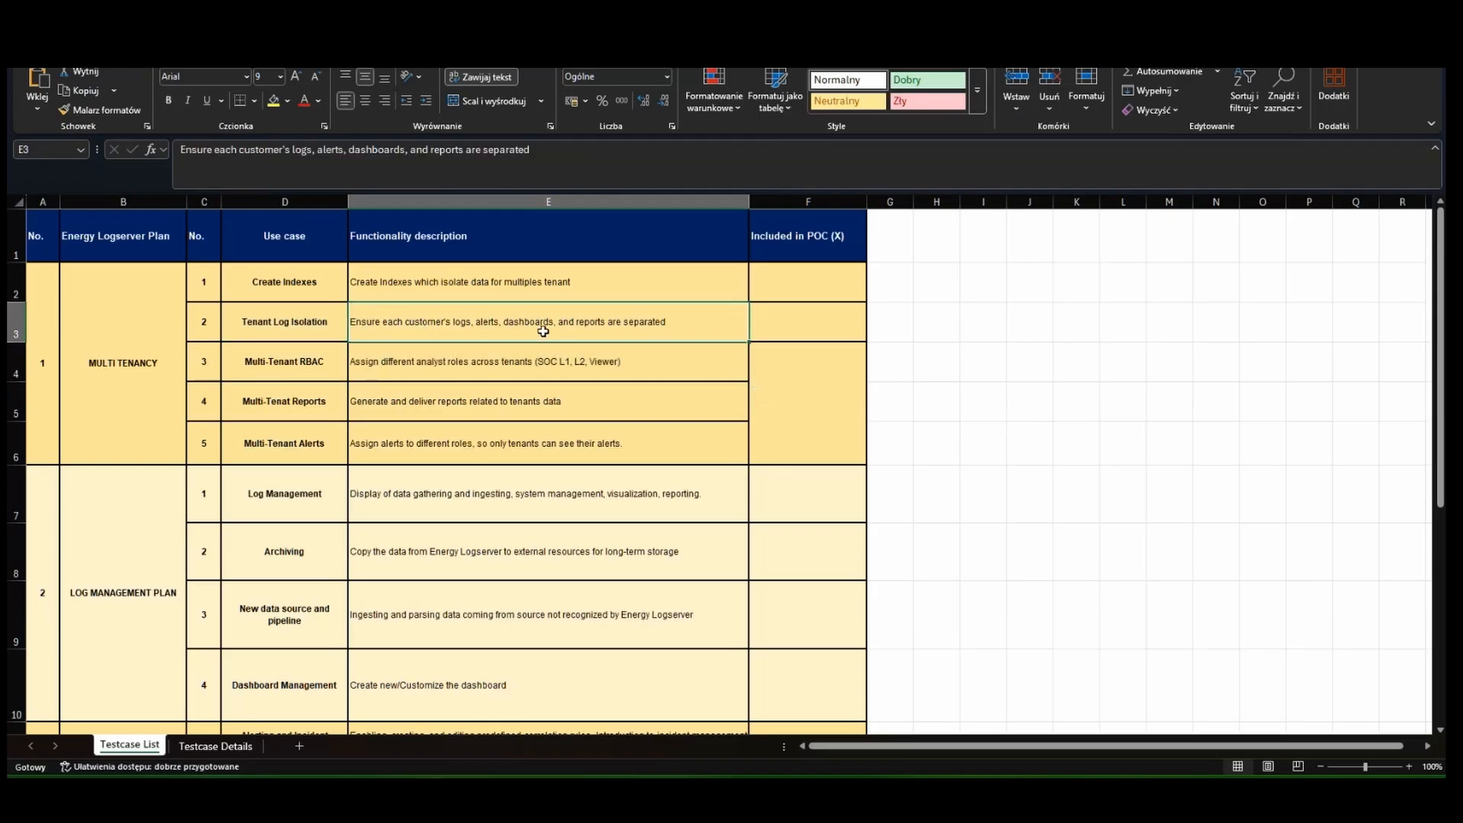
Step: Highlight the word "dashboards" in the Tenant Log Isolation description of the test case list
{"action": "double_click", "coordinate": [543, 331]}
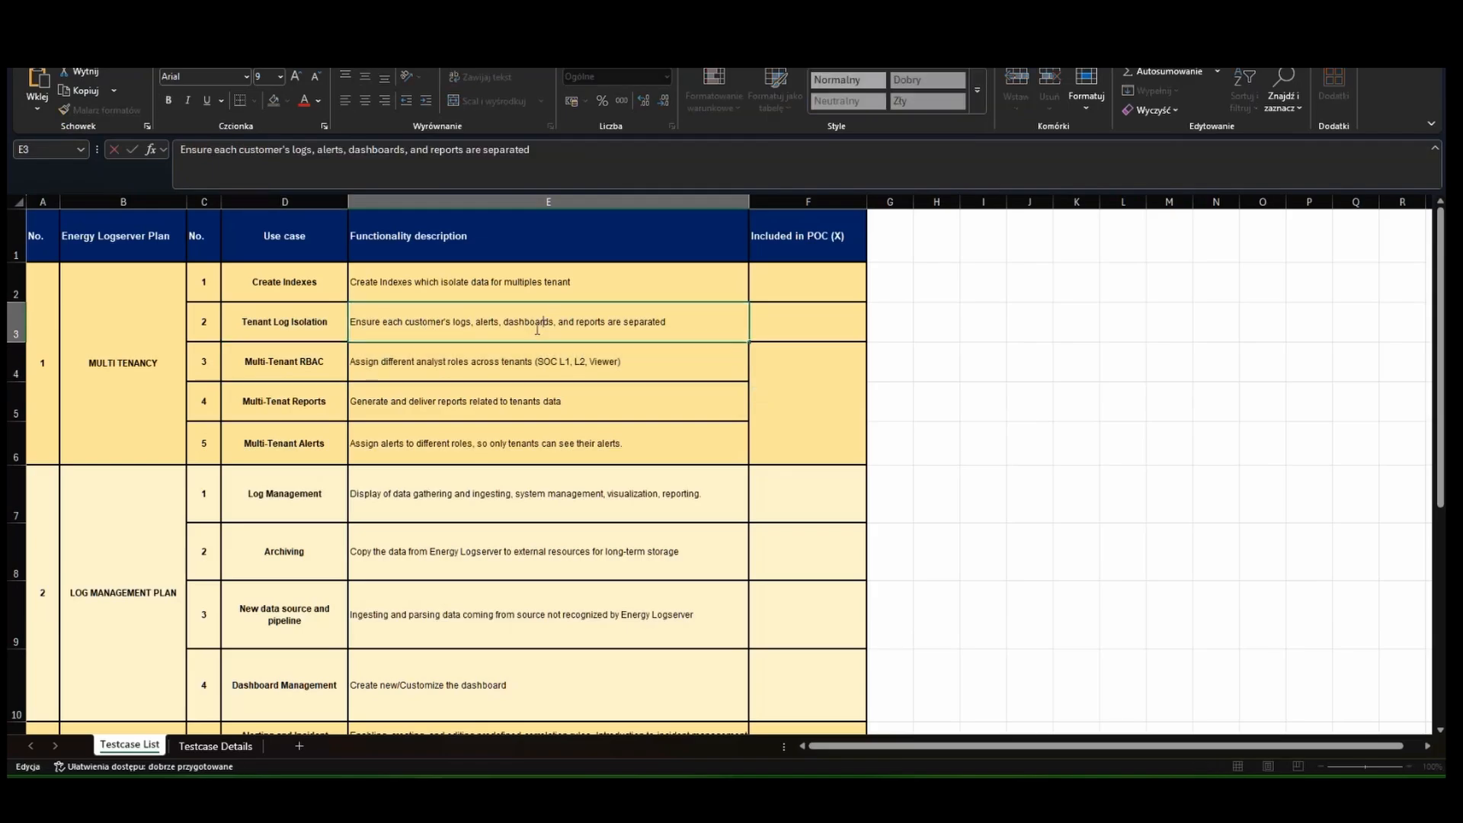
{"action": "double_click", "coordinate": [533, 324]}
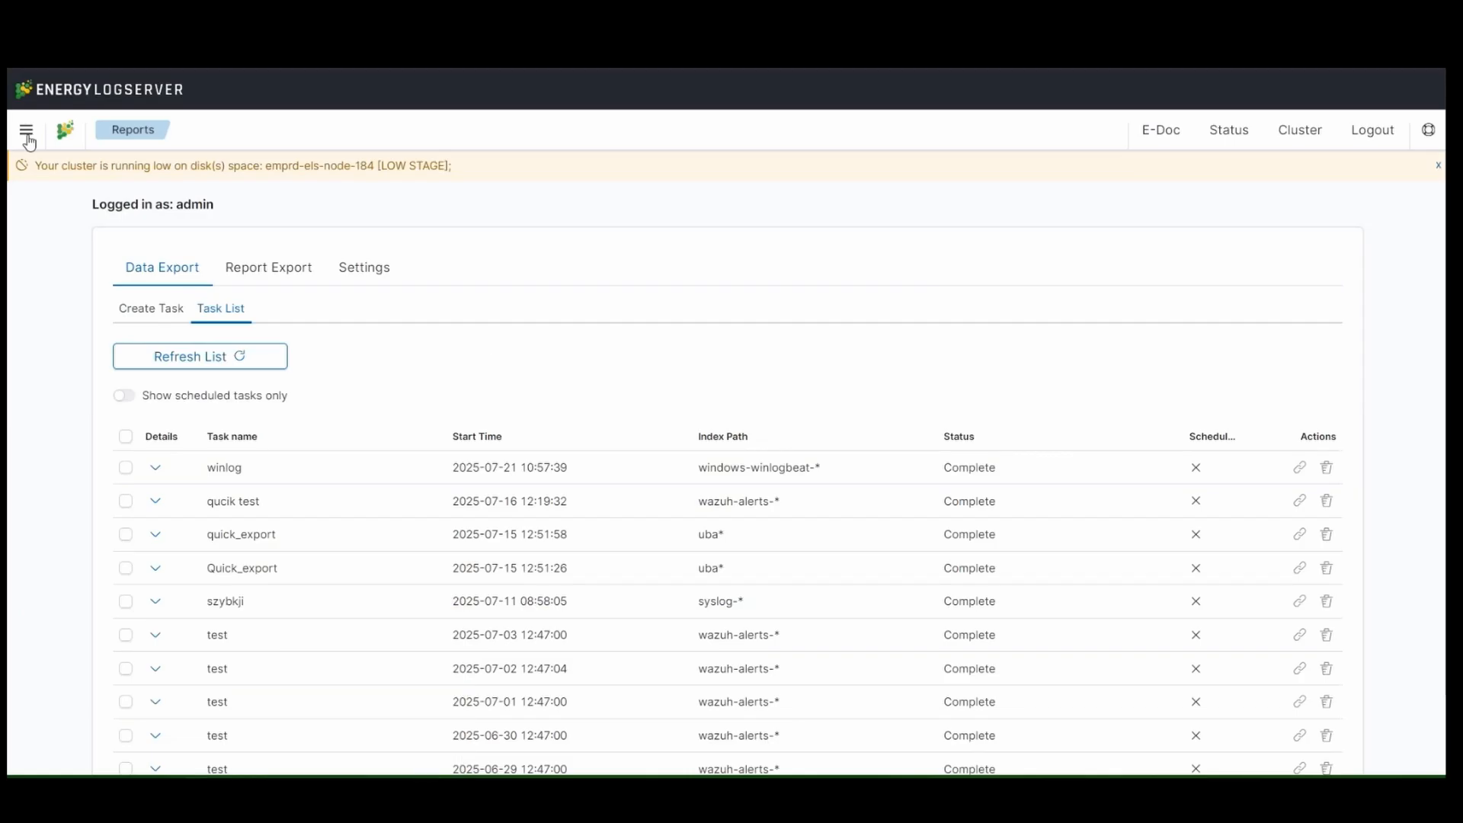
Step: Open Saved Objects in Stack Management and filter the list by the dashboard type to browse the dashboards
{"action": "left_click", "coordinate": [26, 130]}
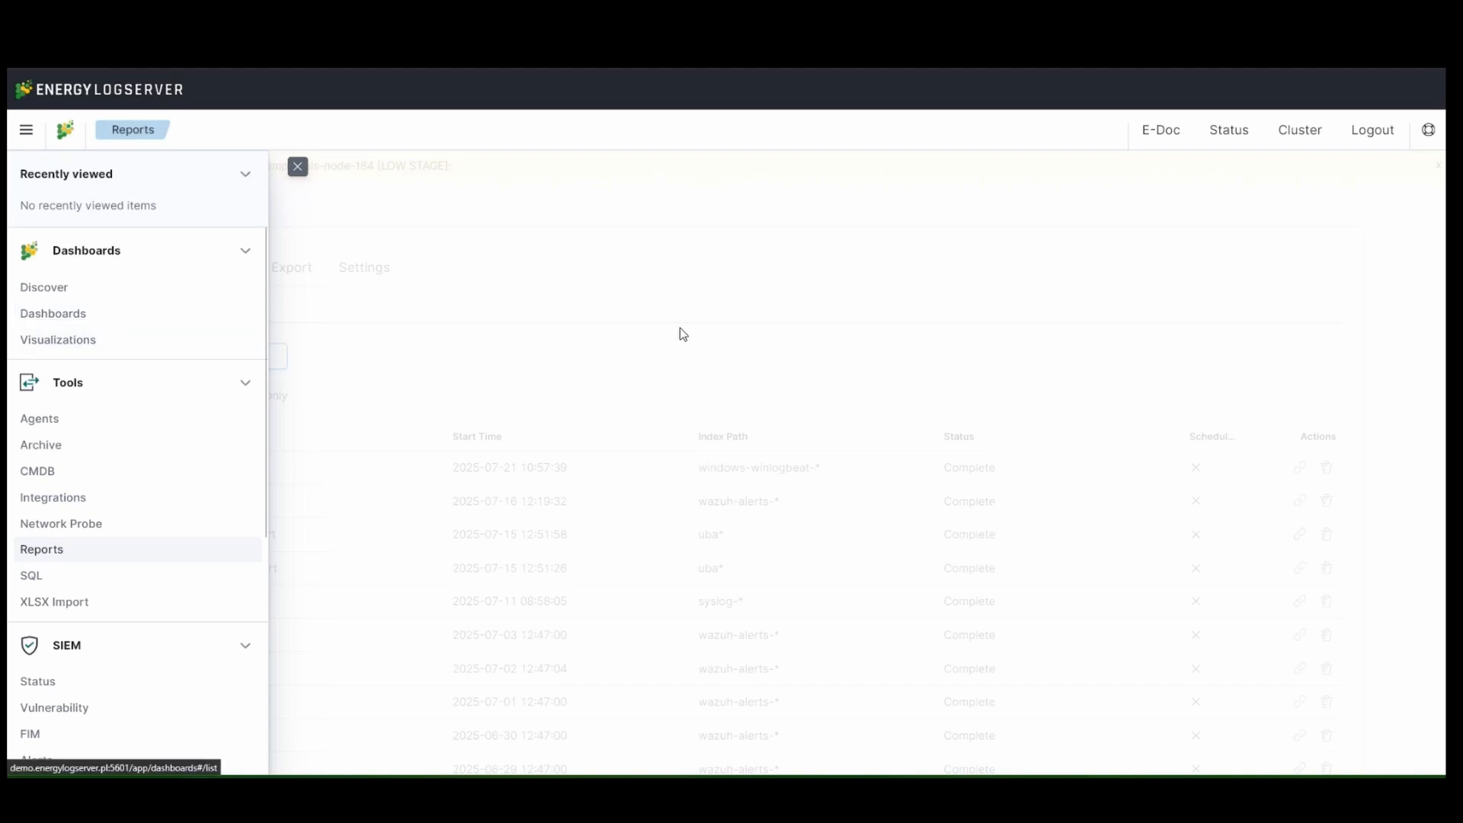
{"action": "scroll", "coordinate": [108, 685], "scroll_direction": "down", "scroll_amount": 5}
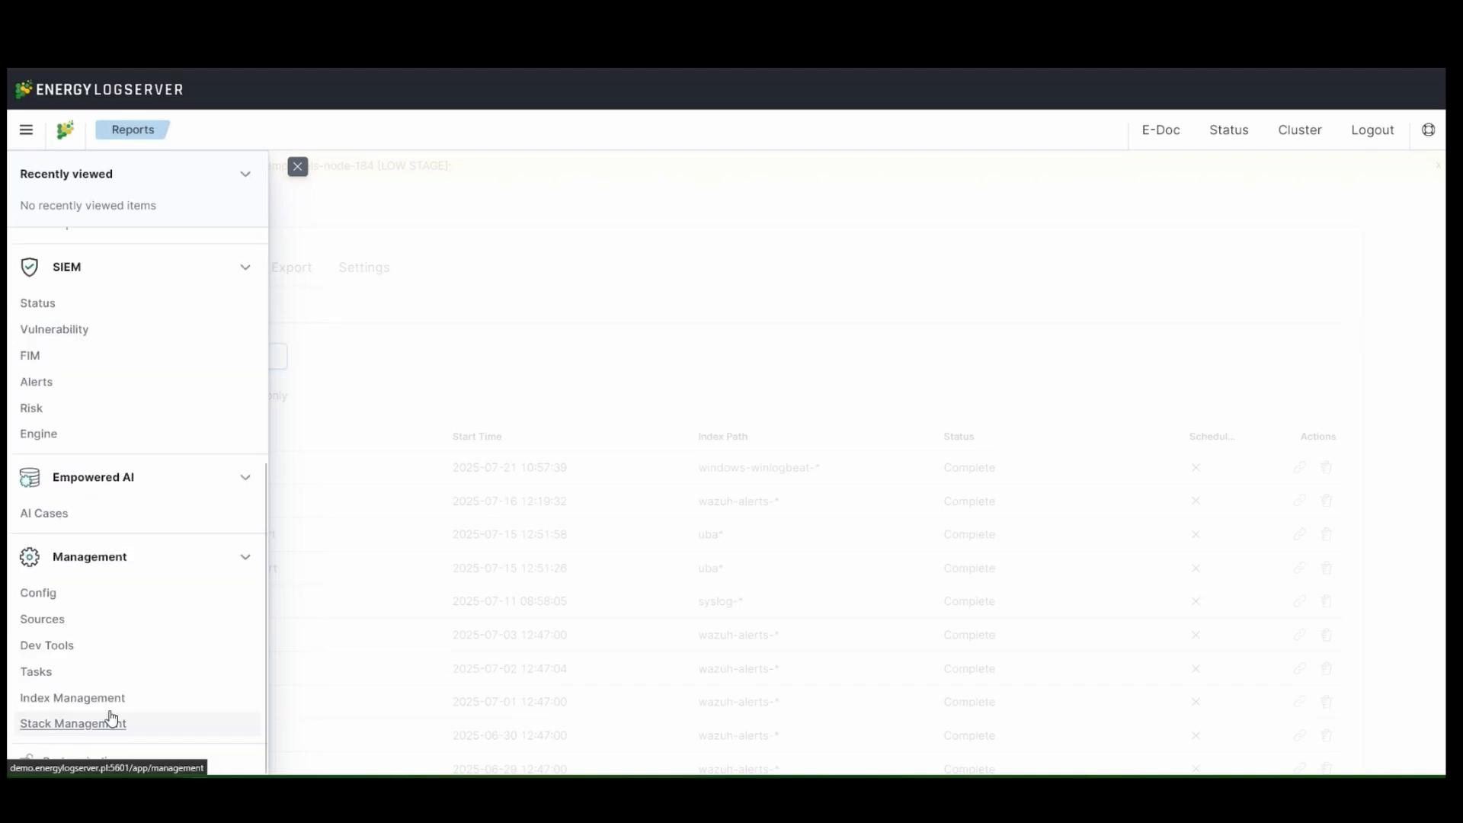
{"action": "left_click", "coordinate": [107, 719]}
{"action": "left_click", "coordinate": [80, 259]}
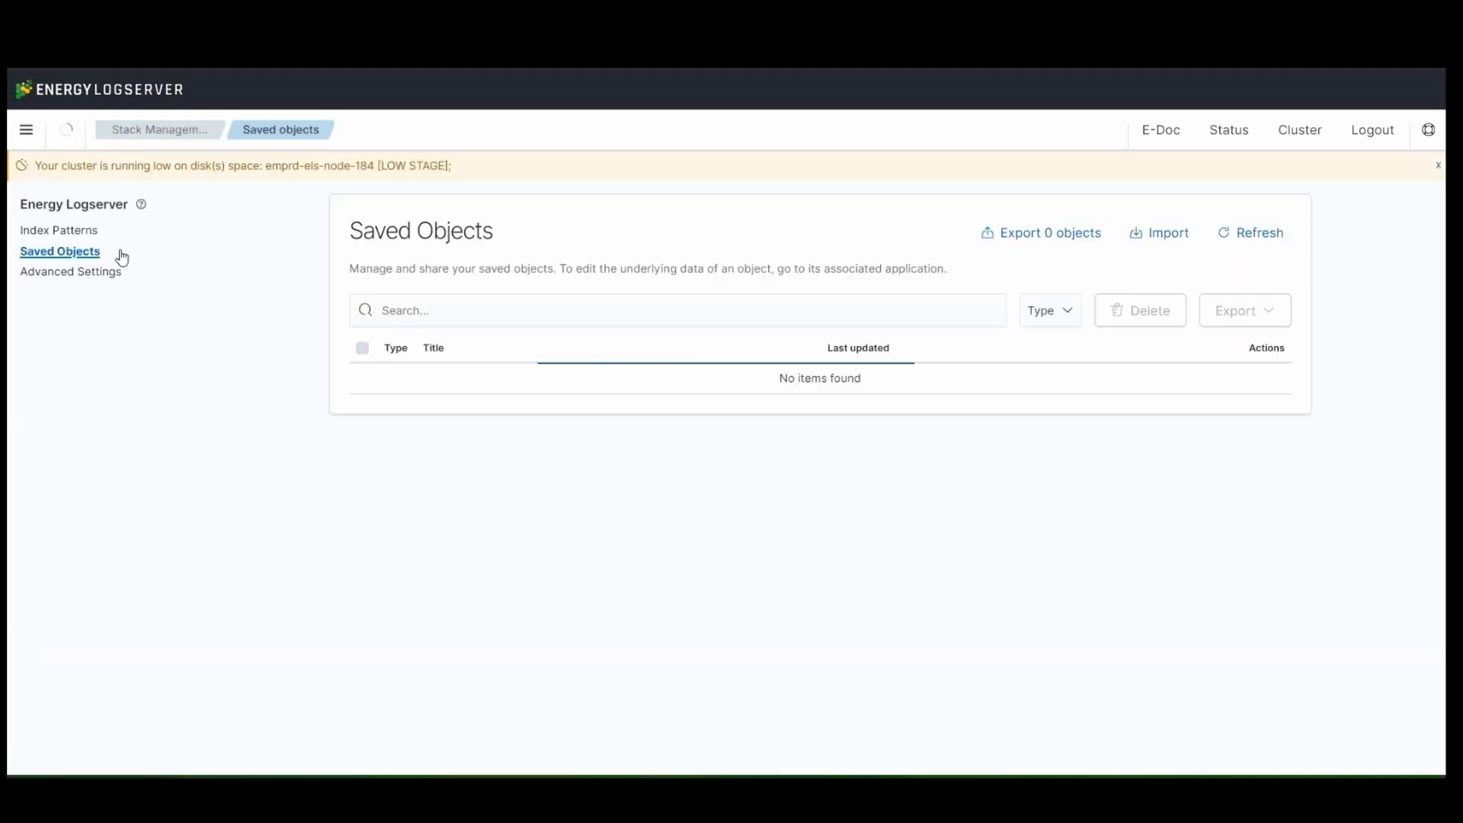
{"action": "left_click", "coordinate": [1045, 311]}
{"action": "left_click", "coordinate": [1013, 455]}
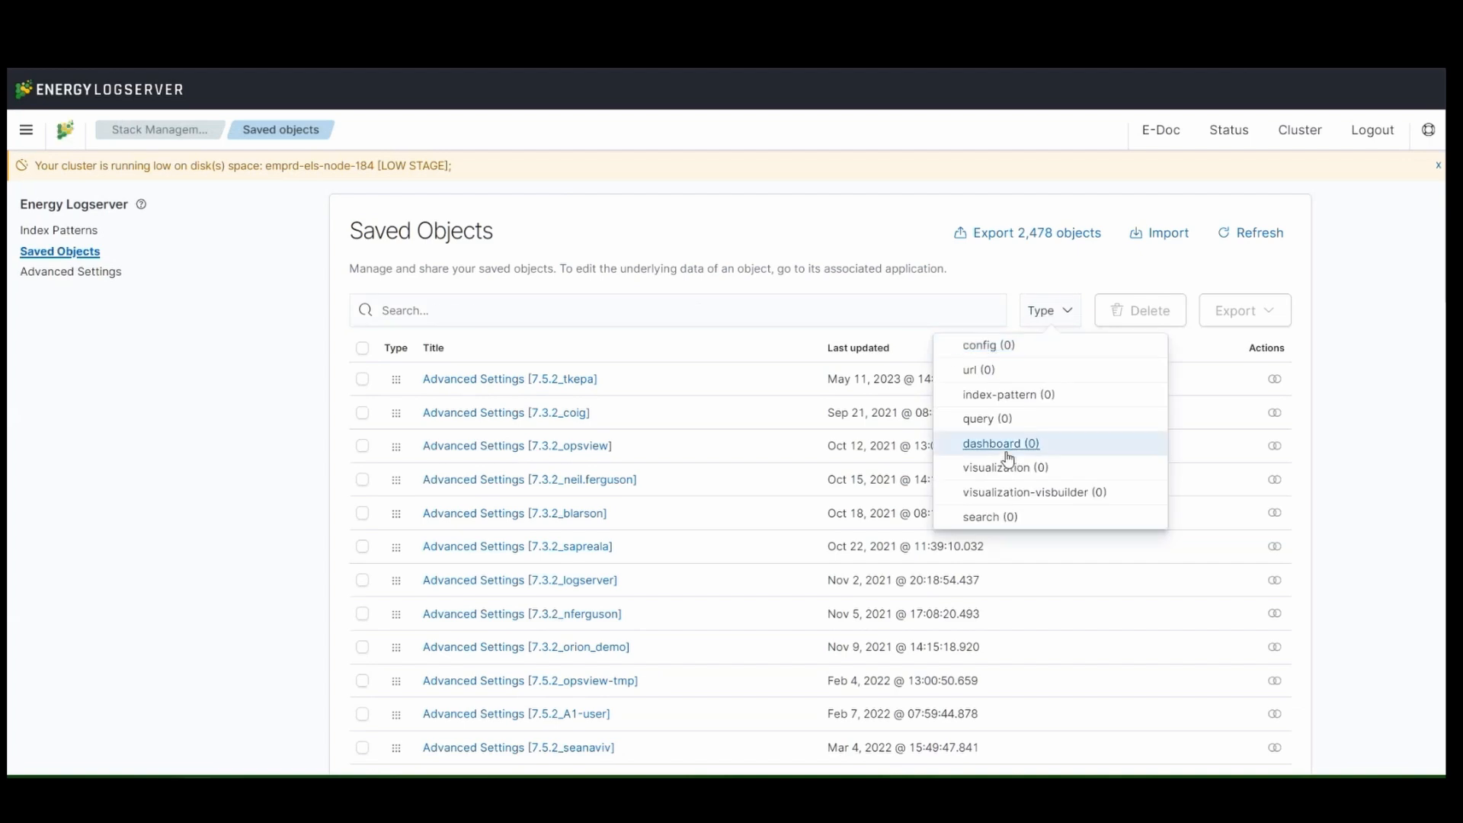
{"action": "scroll", "coordinate": [573, 618], "scroll_direction": "down", "scroll_amount": 8}
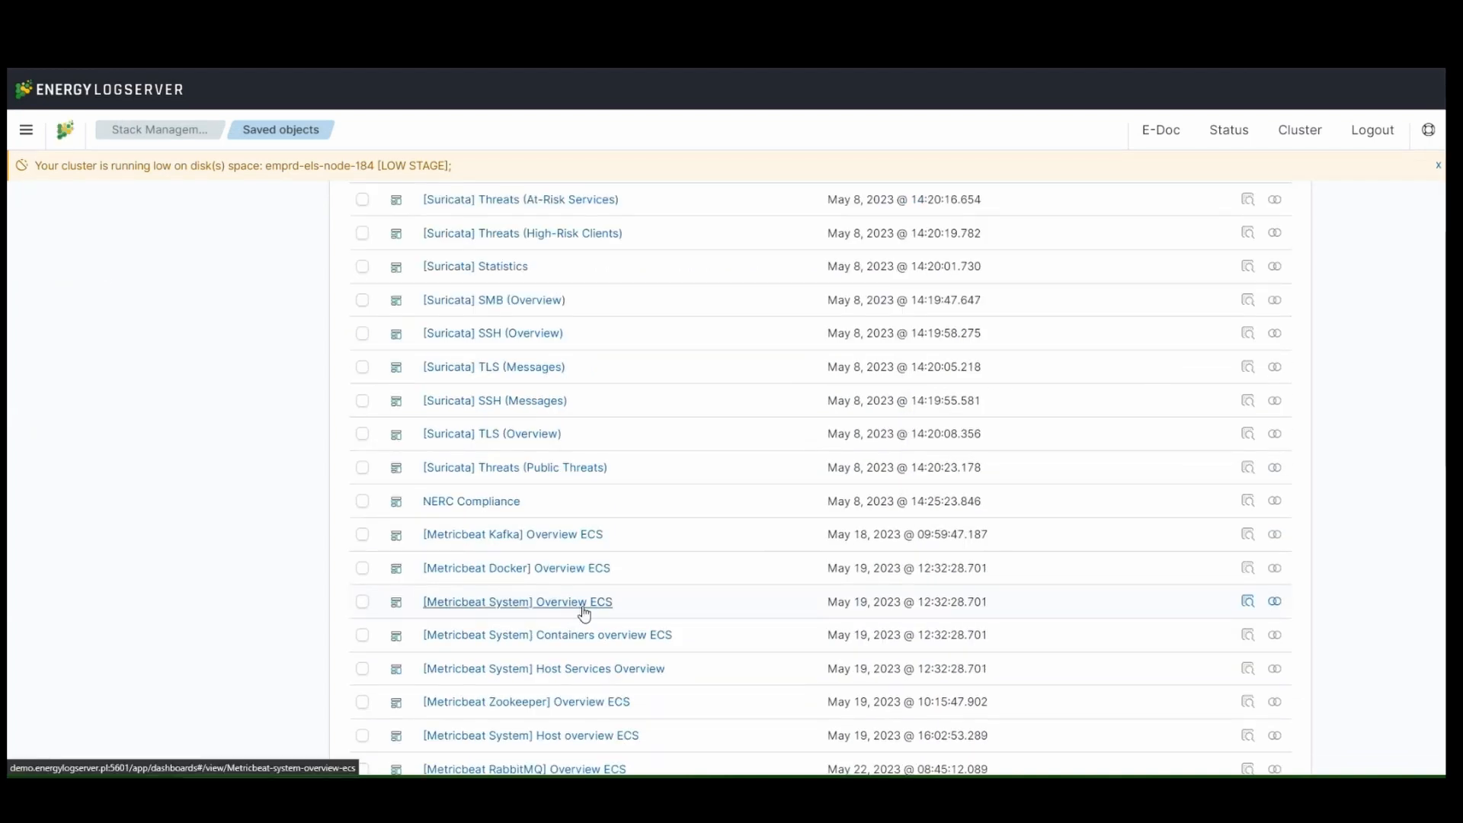
{"action": "scroll", "coordinate": [605, 586], "scroll_direction": "down", "scroll_amount": 4}
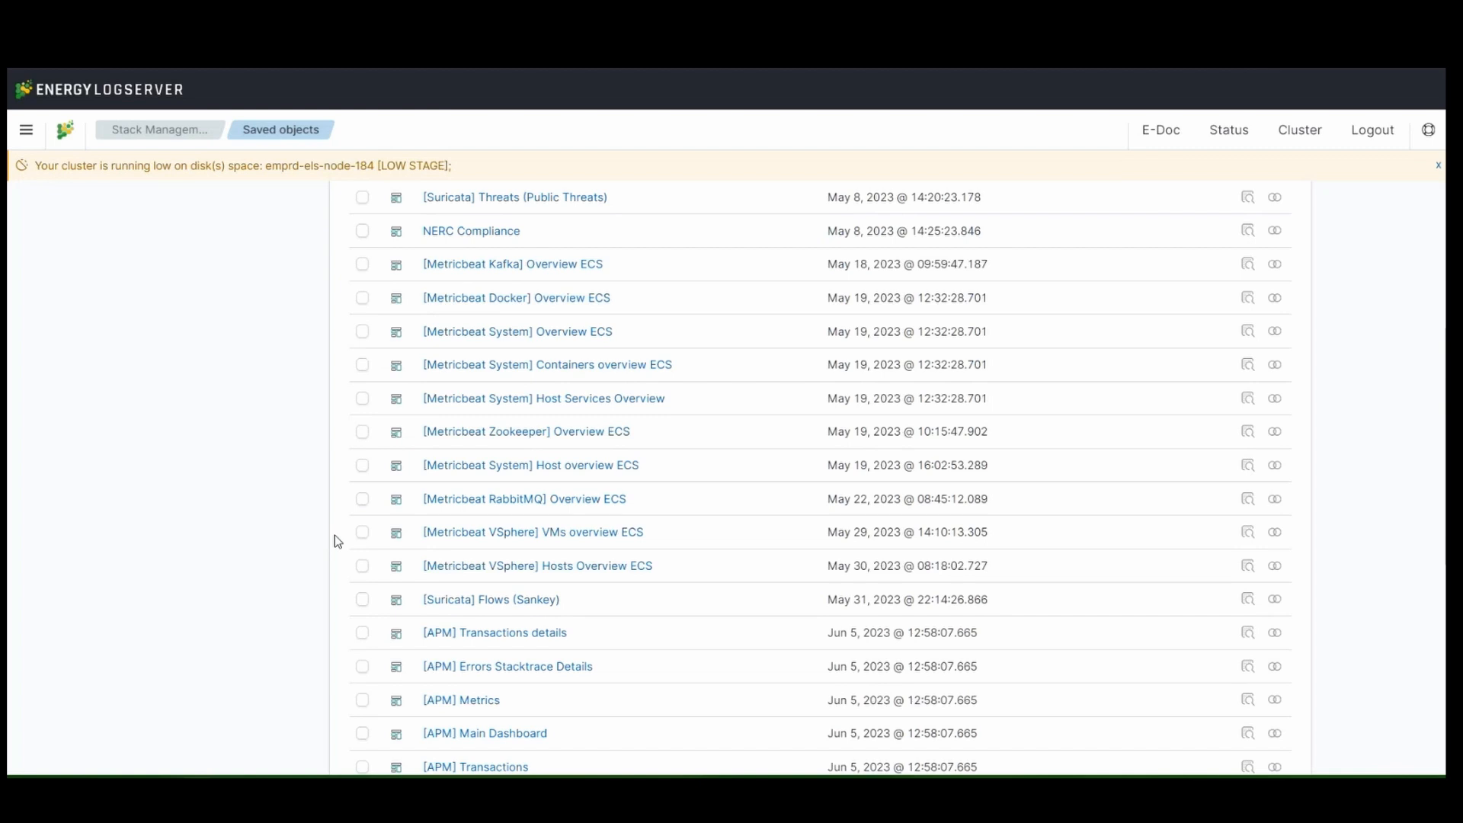
{"action": "scroll", "coordinate": [336, 535], "scroll_direction": "up", "scroll_amount": 3}
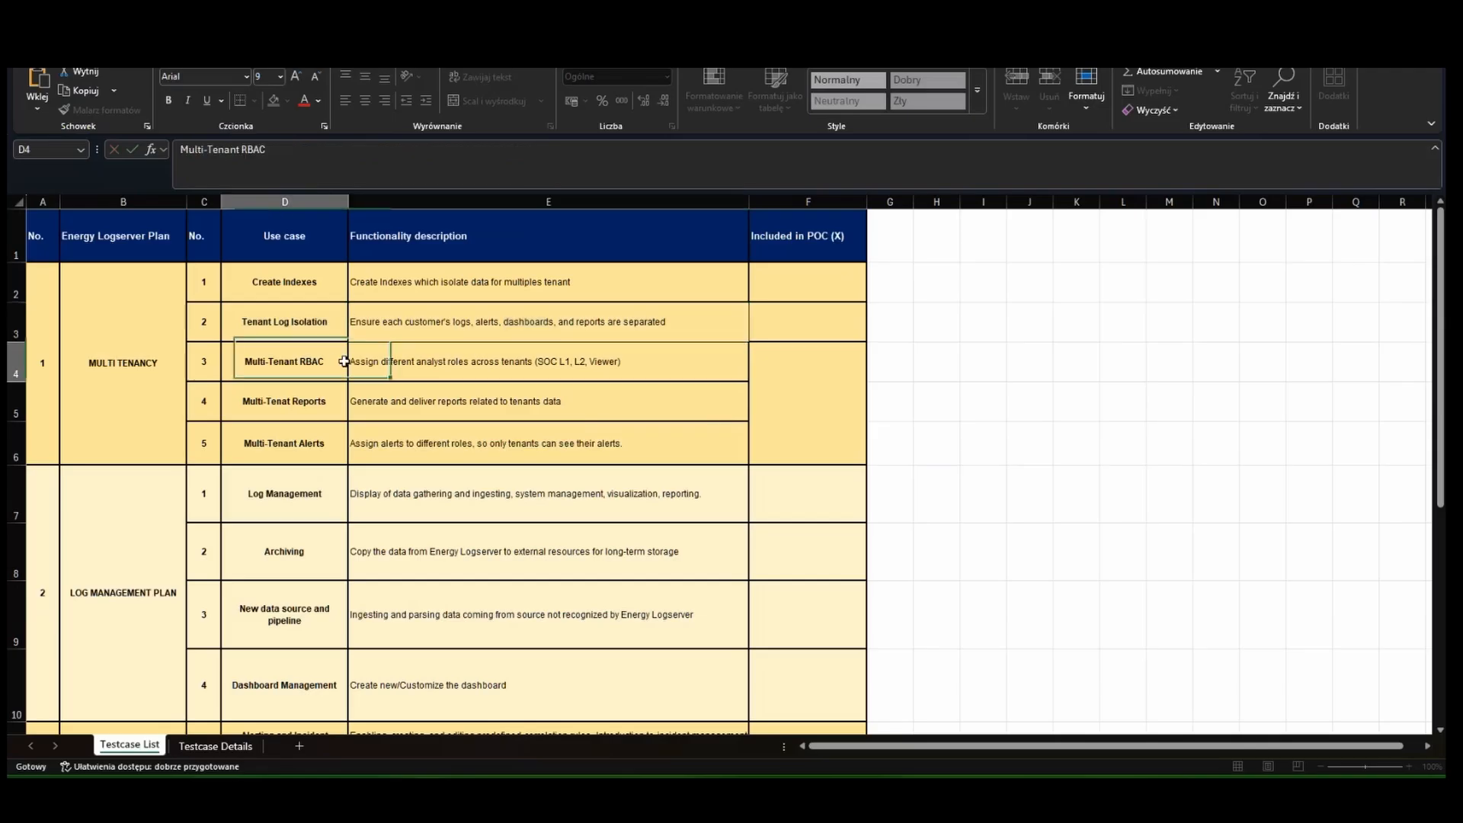
Step: Select the Multi-Tenant RBAC use case and its functionality description in the test case list
{"action": "left_click_drag", "start_coordinate": [344, 361], "coordinate": [394, 369]}
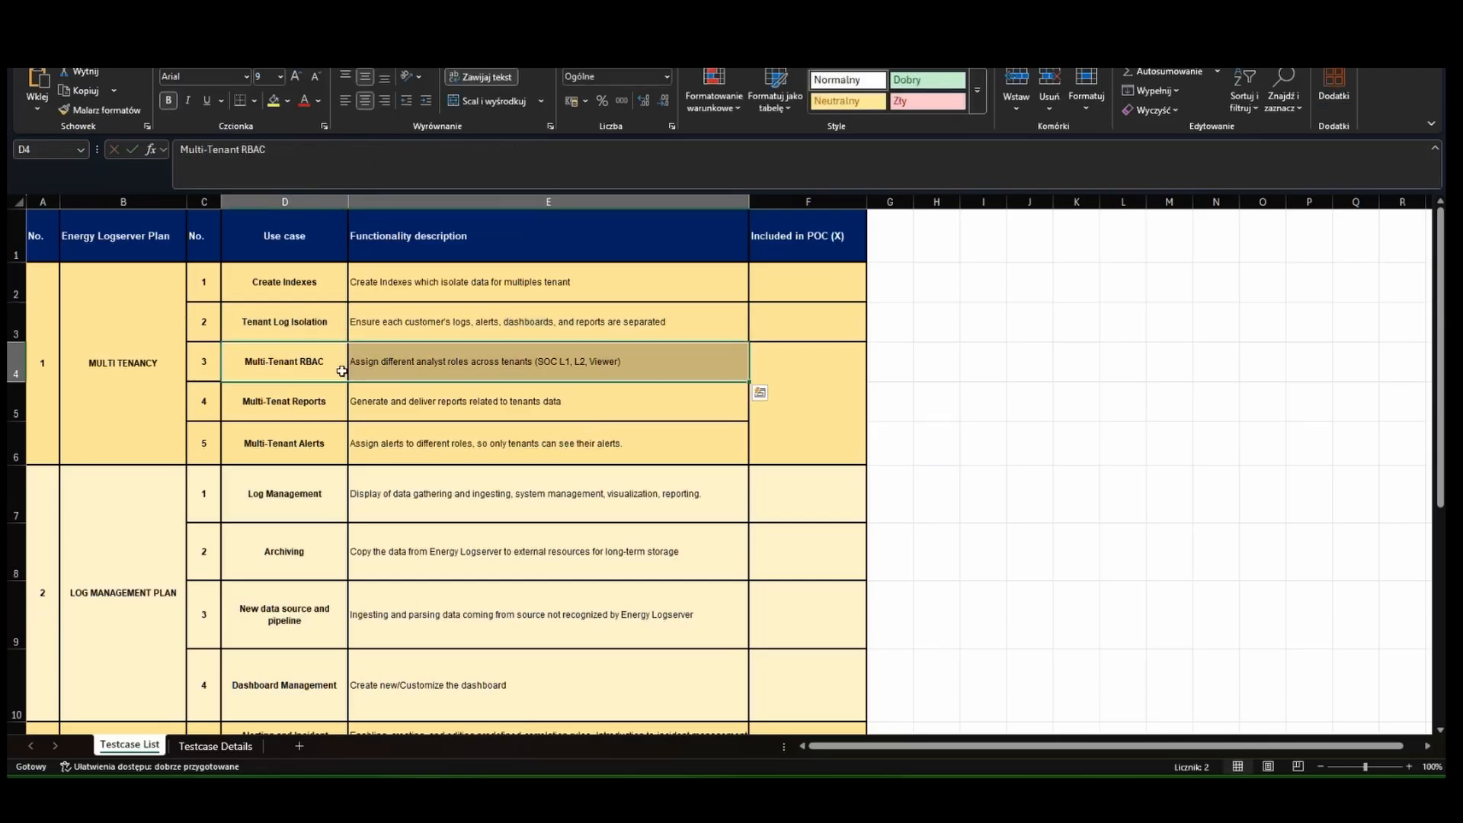
{"action": "left_click", "coordinate": [488, 368]}
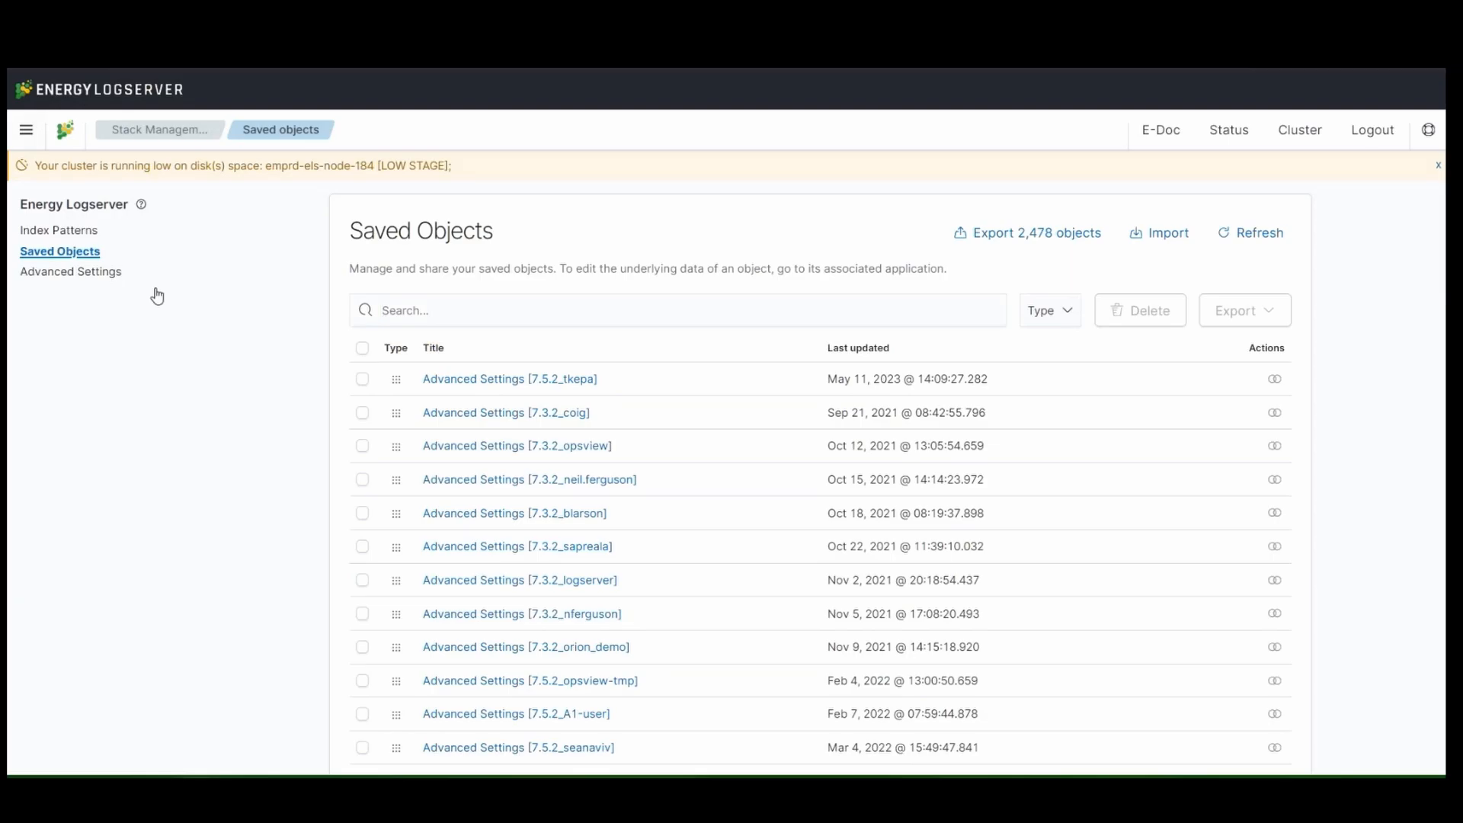
Step: Open the role list in the Config user management and filter it by "te" to review the existing tenant roles
{"action": "scroll", "coordinate": [111, 515], "scroll_direction": "down", "scroll_amount": 4}
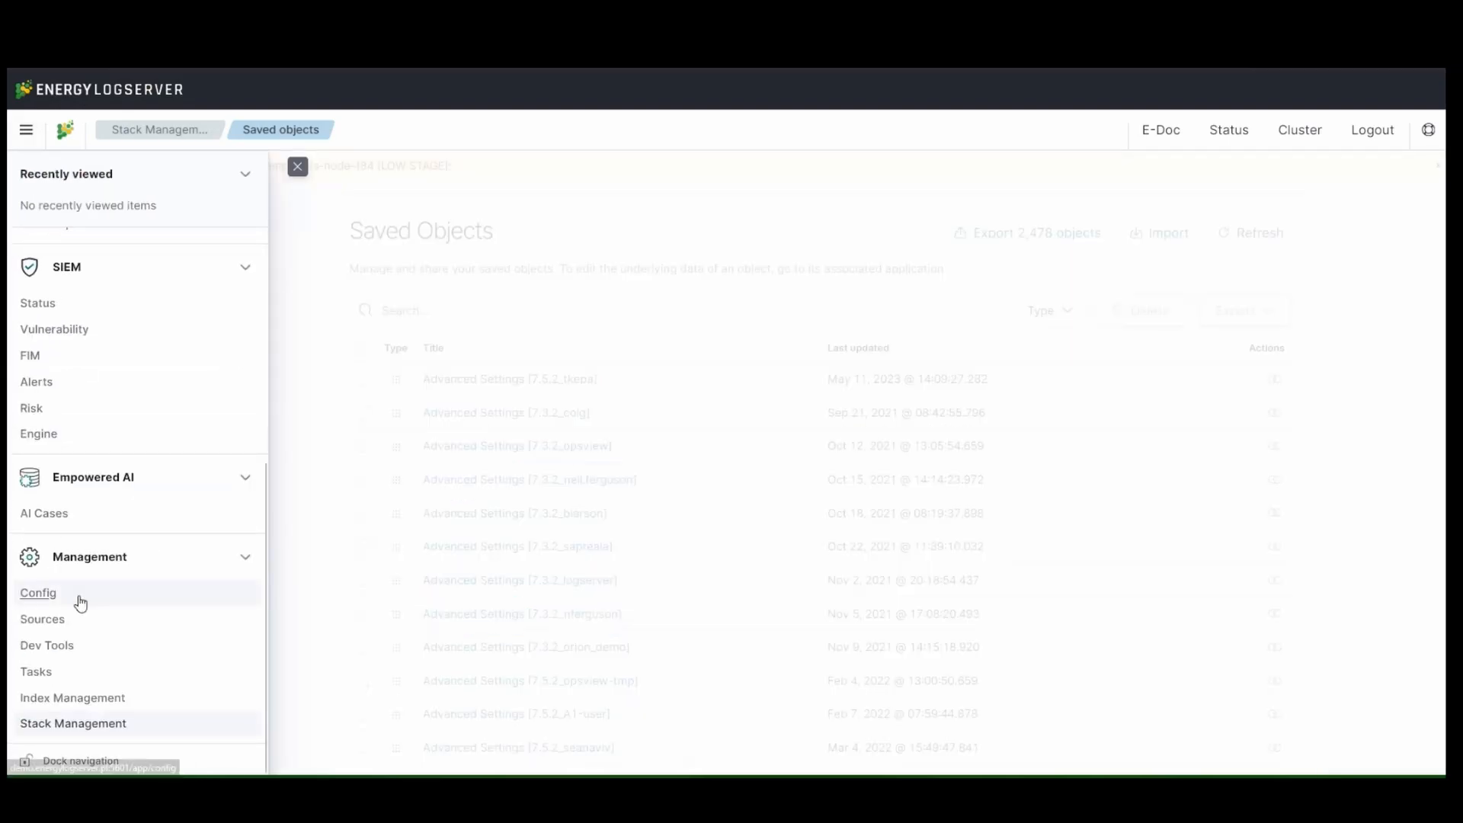
{"action": "left_click", "coordinate": [51, 599]}
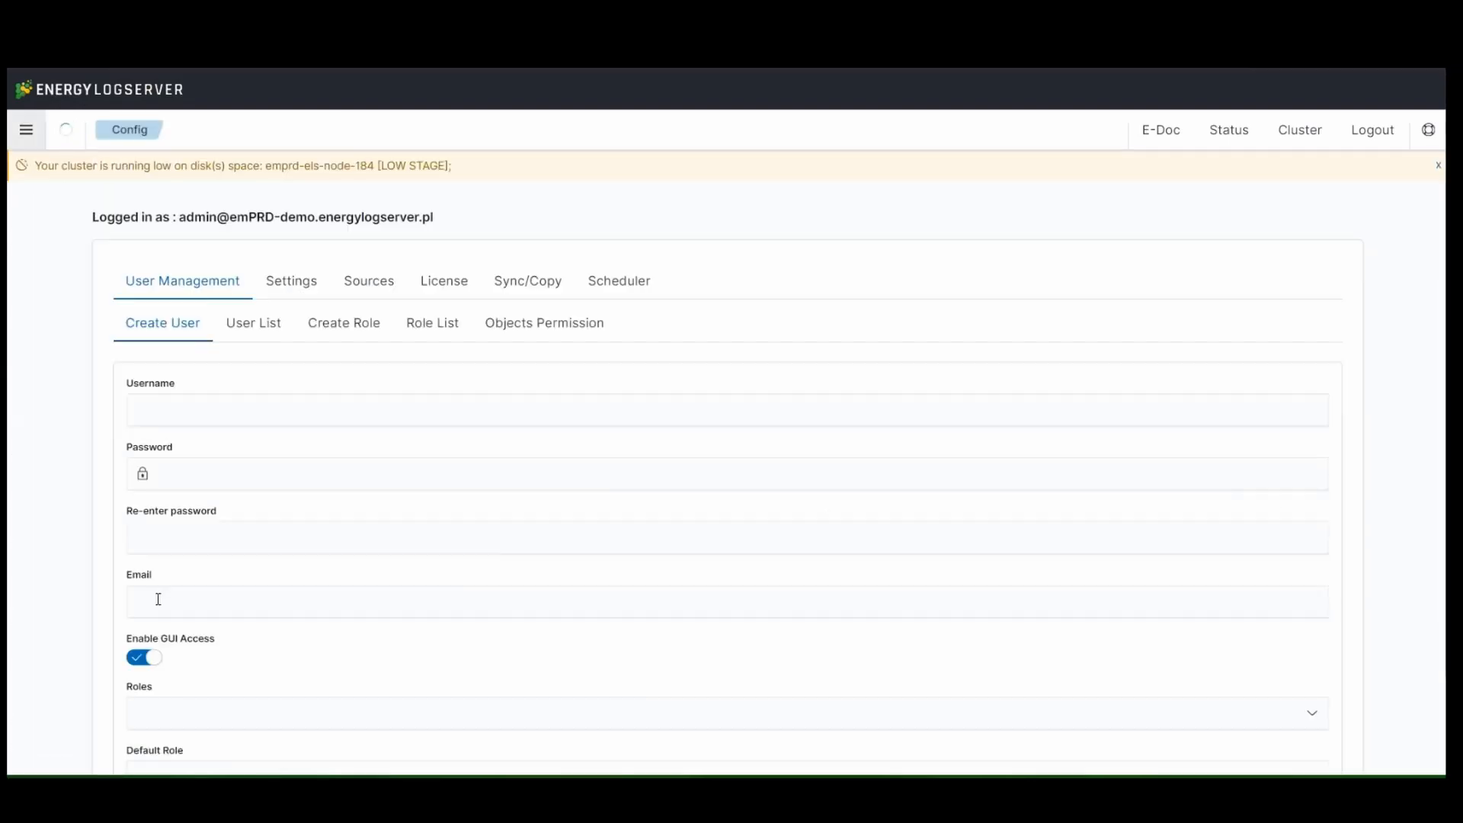
{"action": "left_click", "coordinate": [434, 322]}
{"action": "left_click", "coordinate": [300, 368]}
{"action": "type", "text": "te"}
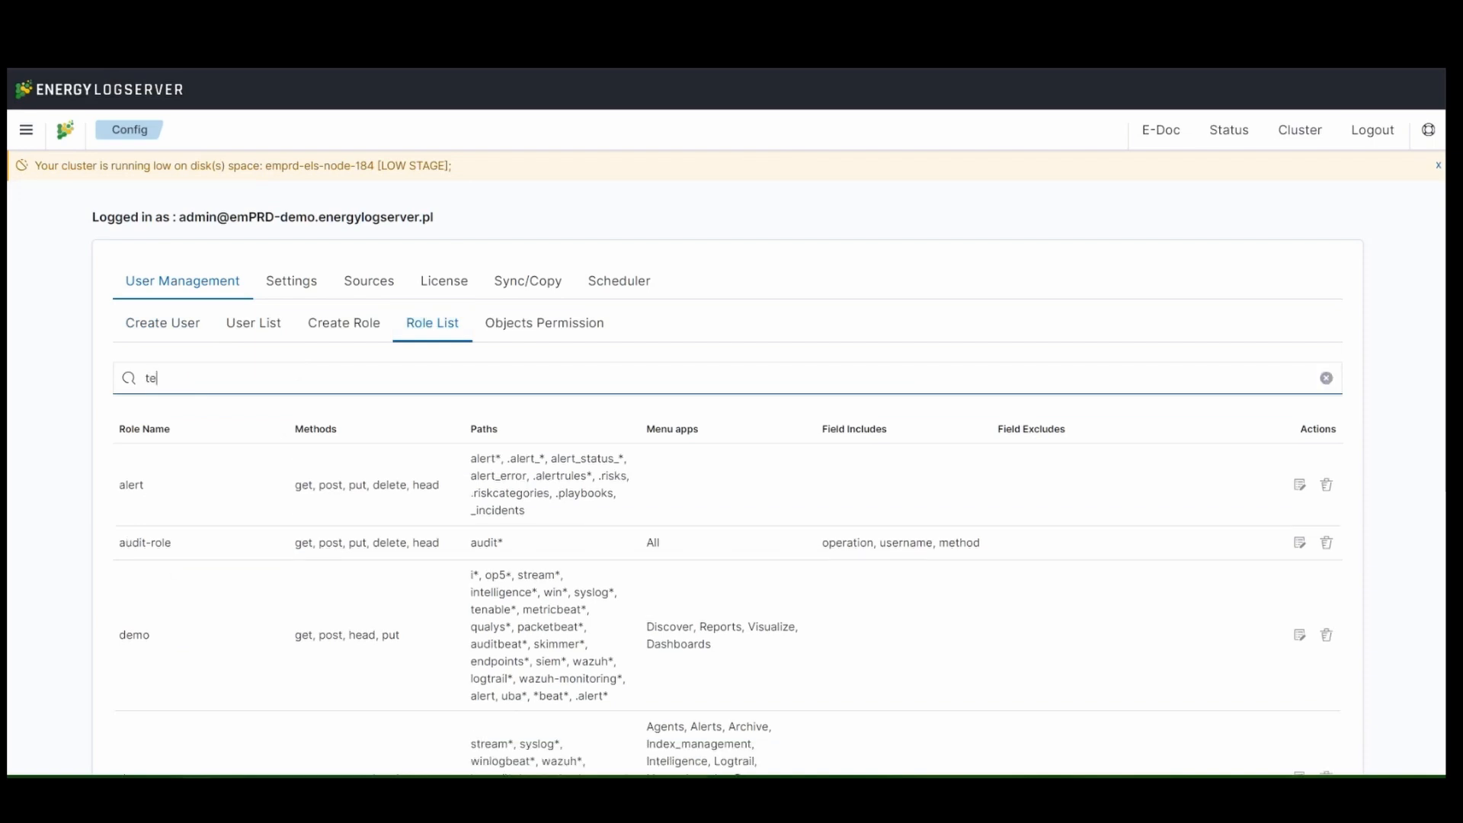
{"action": "scroll", "coordinate": [265, 699], "scroll_direction": "down", "scroll_amount": 5}
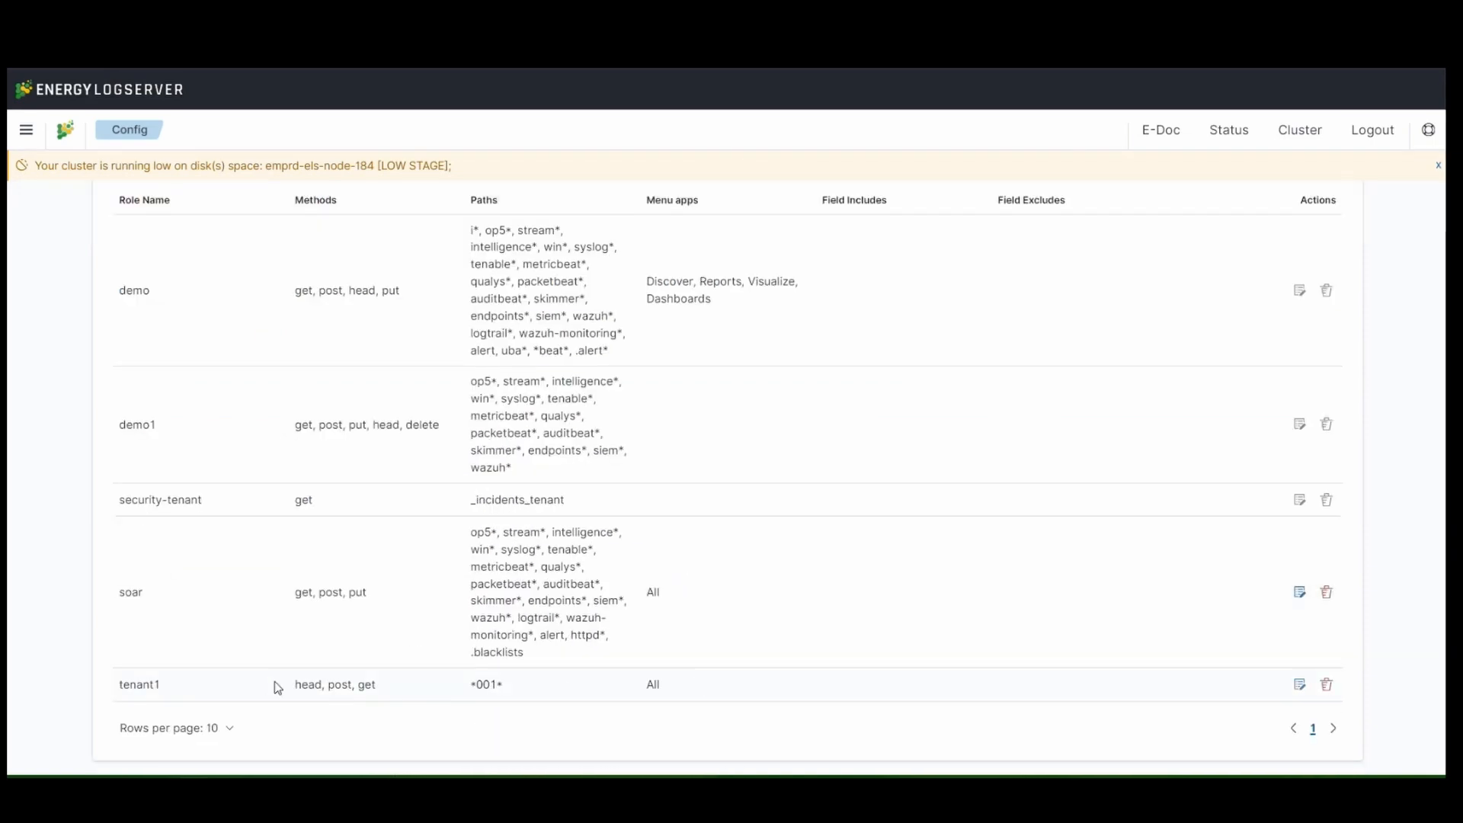
{"action": "scroll", "coordinate": [276, 688], "scroll_direction": "up", "scroll_amount": 5}
Step: Start creating a new role named tenant-B with the index path *002*
{"action": "left_click", "coordinate": [319, 332]}
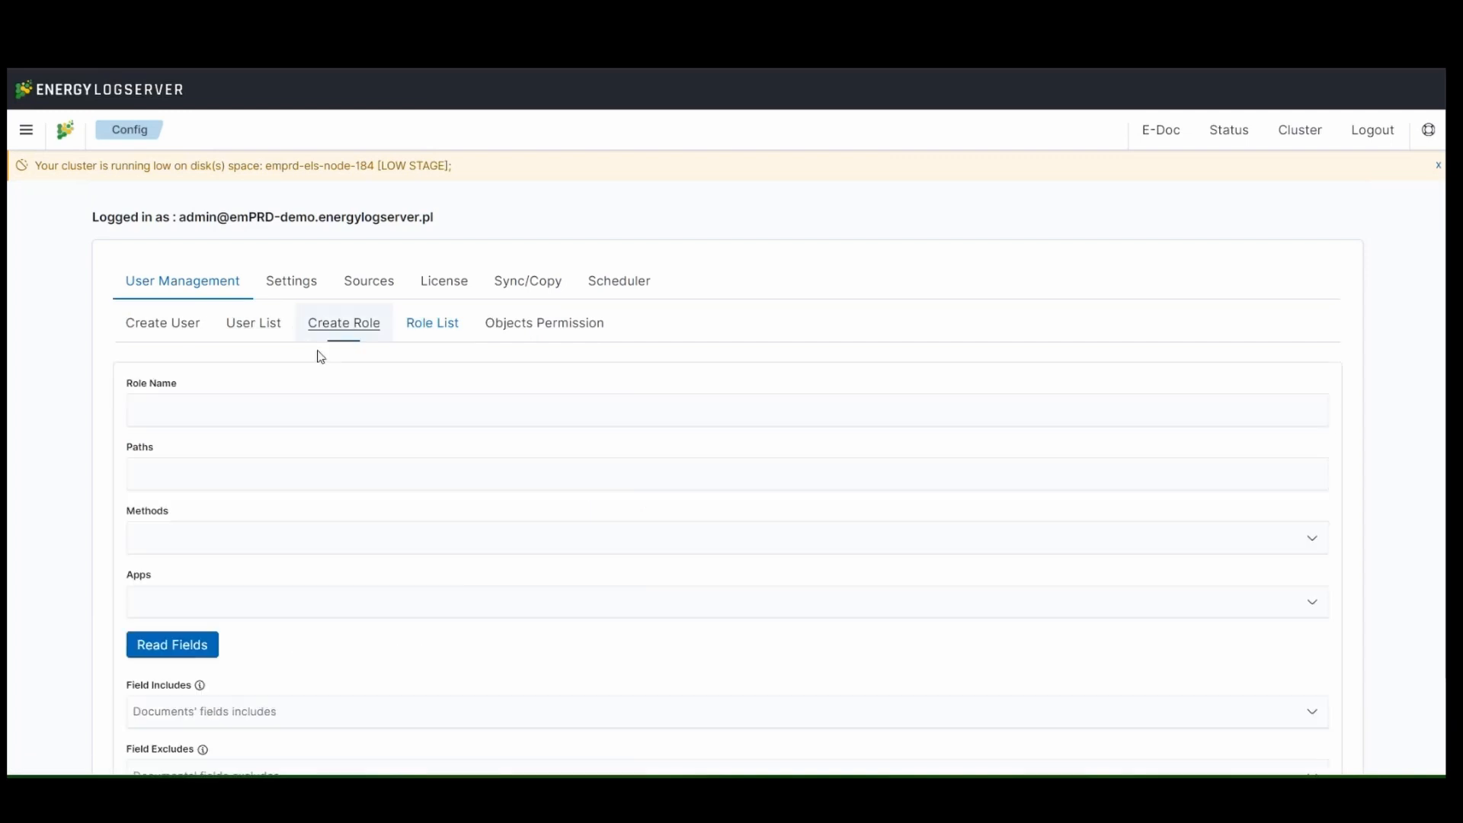
{"action": "left_click", "coordinate": [377, 424]}
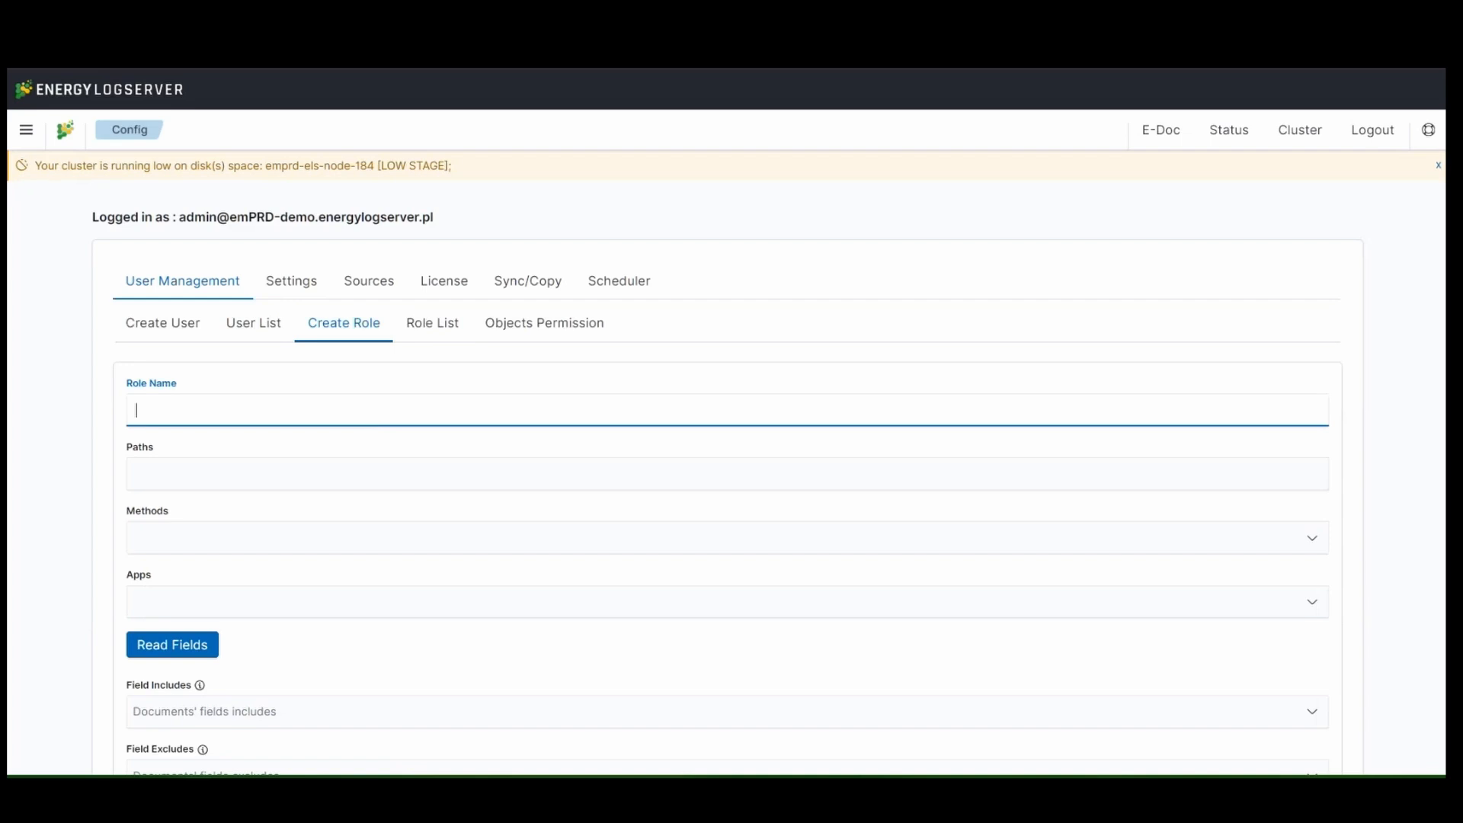
{"action": "type", "text": "tenant-B"}
{"action": "left_click", "coordinate": [369, 465]}
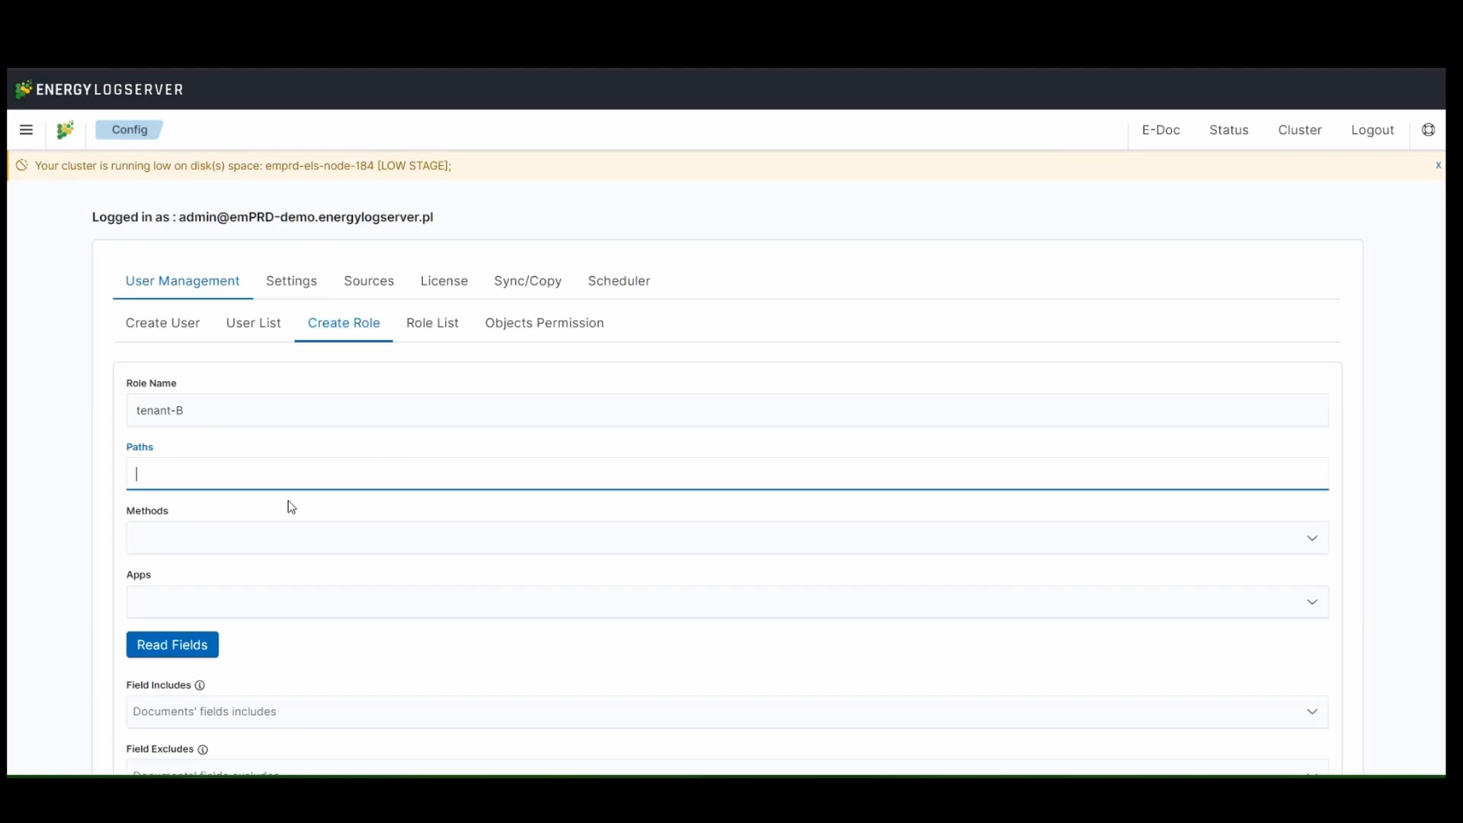
{"action": "type", "text": "*002*"}
{"action": "scroll", "coordinate": [186, 473], "scroll_direction": "down", "scroll_amount": 2}
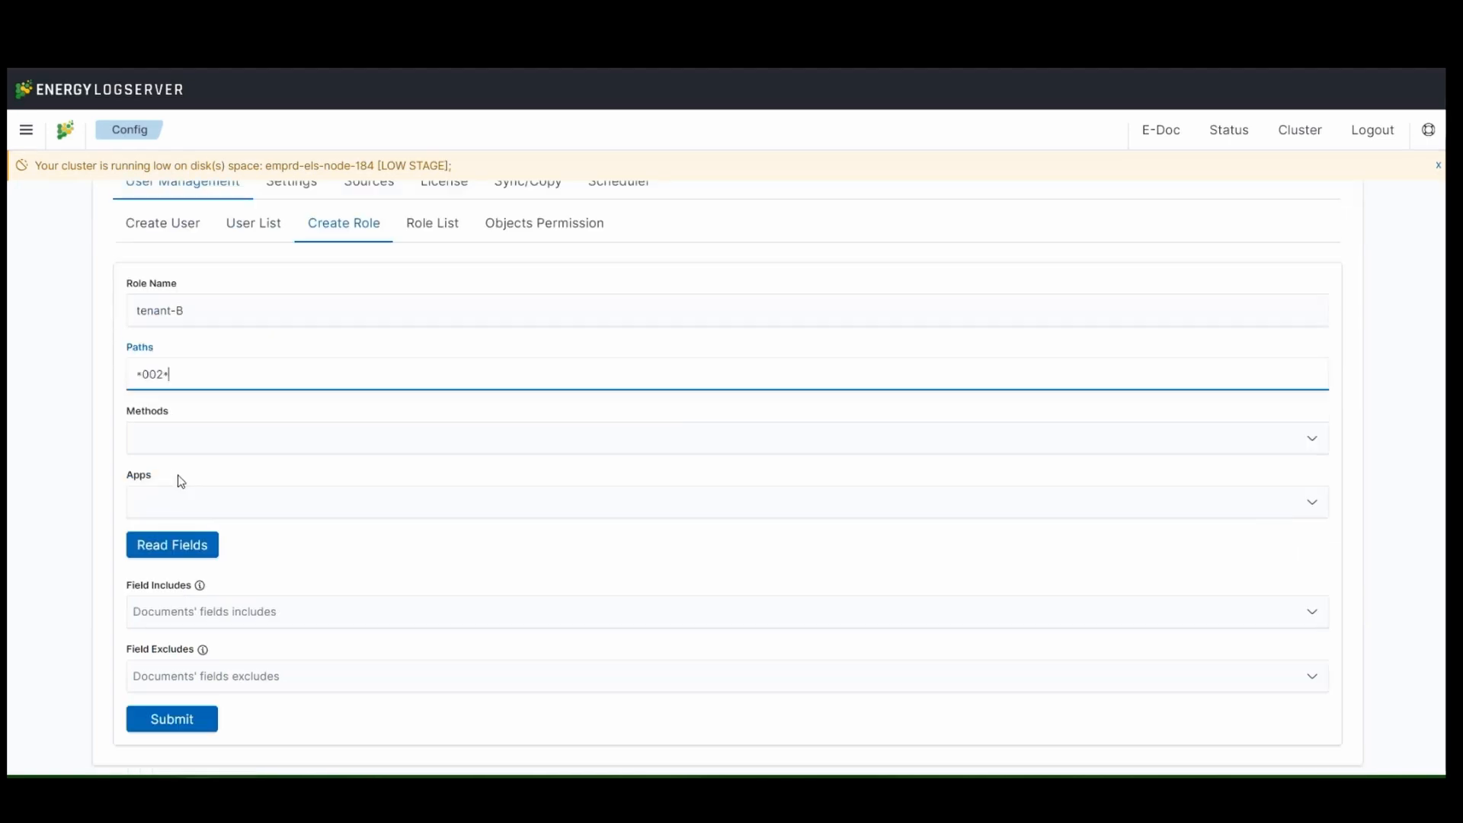
Step: Highlight the new role's path pattern and page through the indices in the Elasticsearch cluster overview
{"action": "triple_click", "coordinate": [210, 301]}
{"action": "triple_click", "coordinate": [203, 373]}
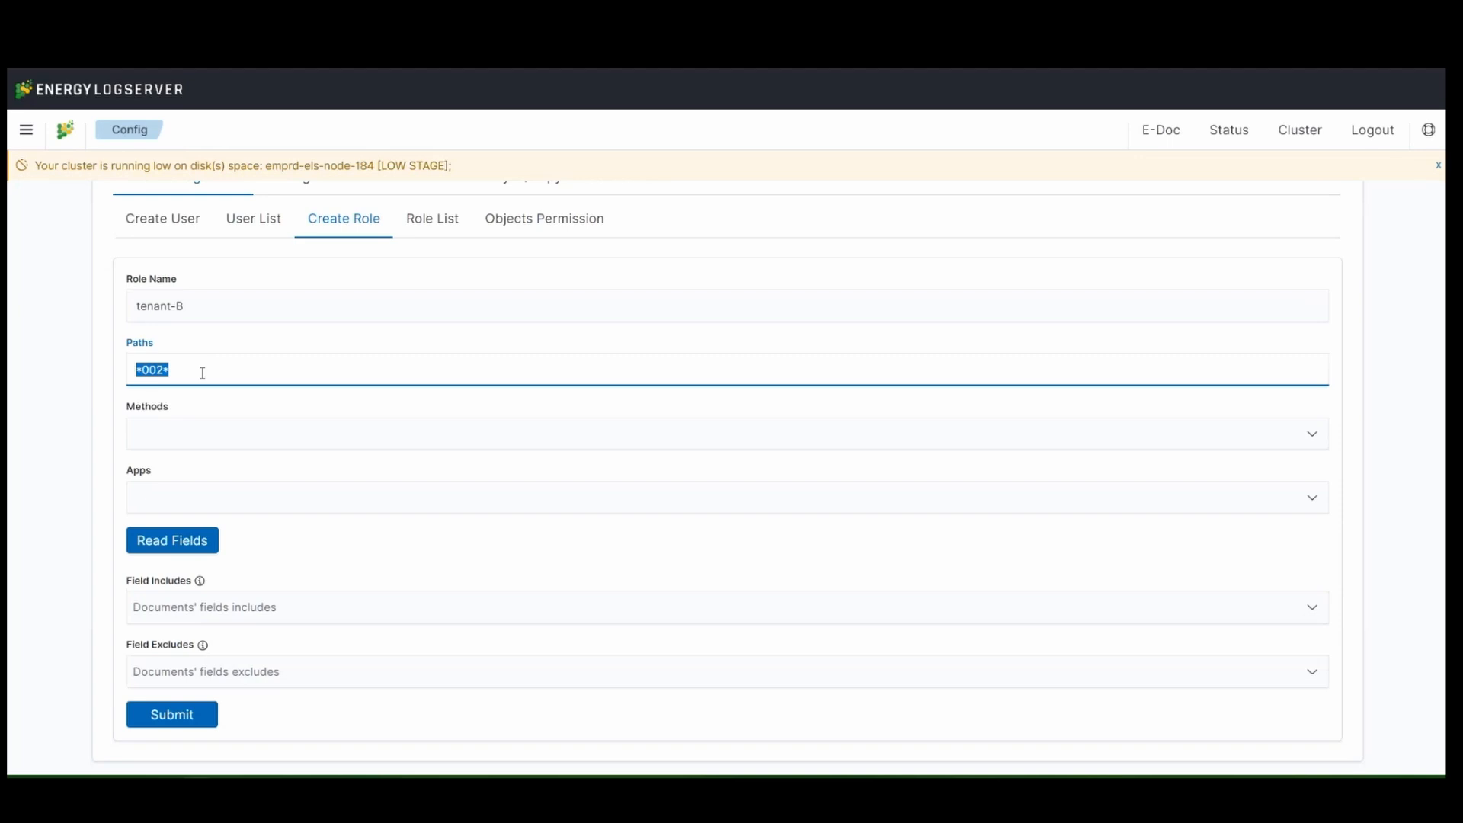
{"action": "left_click", "coordinate": [156, 371]}
{"action": "double_click", "coordinate": [153, 371]}
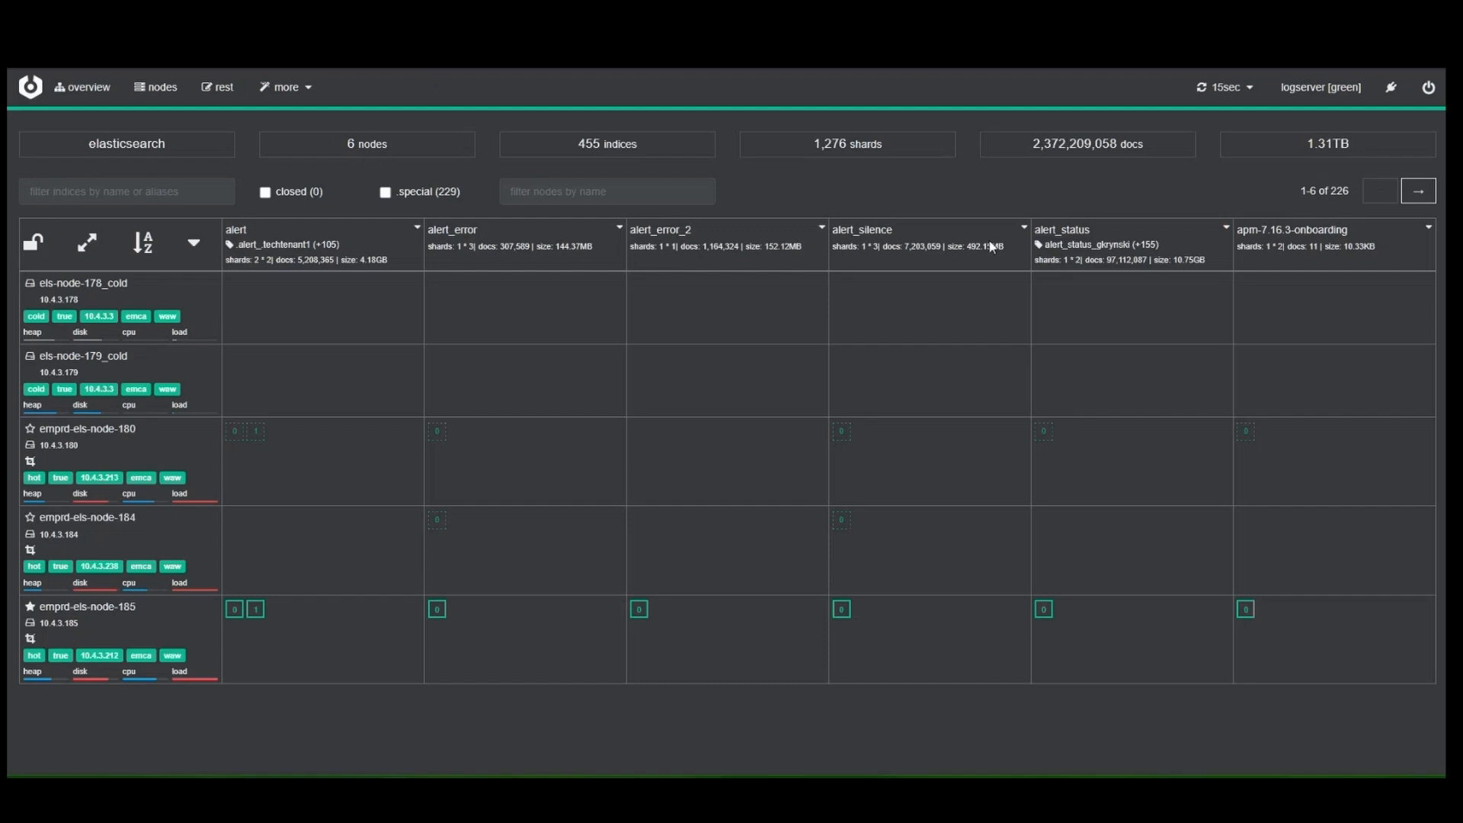
{"action": "left_click", "coordinate": [1419, 191]}
{"action": "left_click", "coordinate": [1419, 191]}
{"action": "left_click", "coordinate": [1418, 191]}
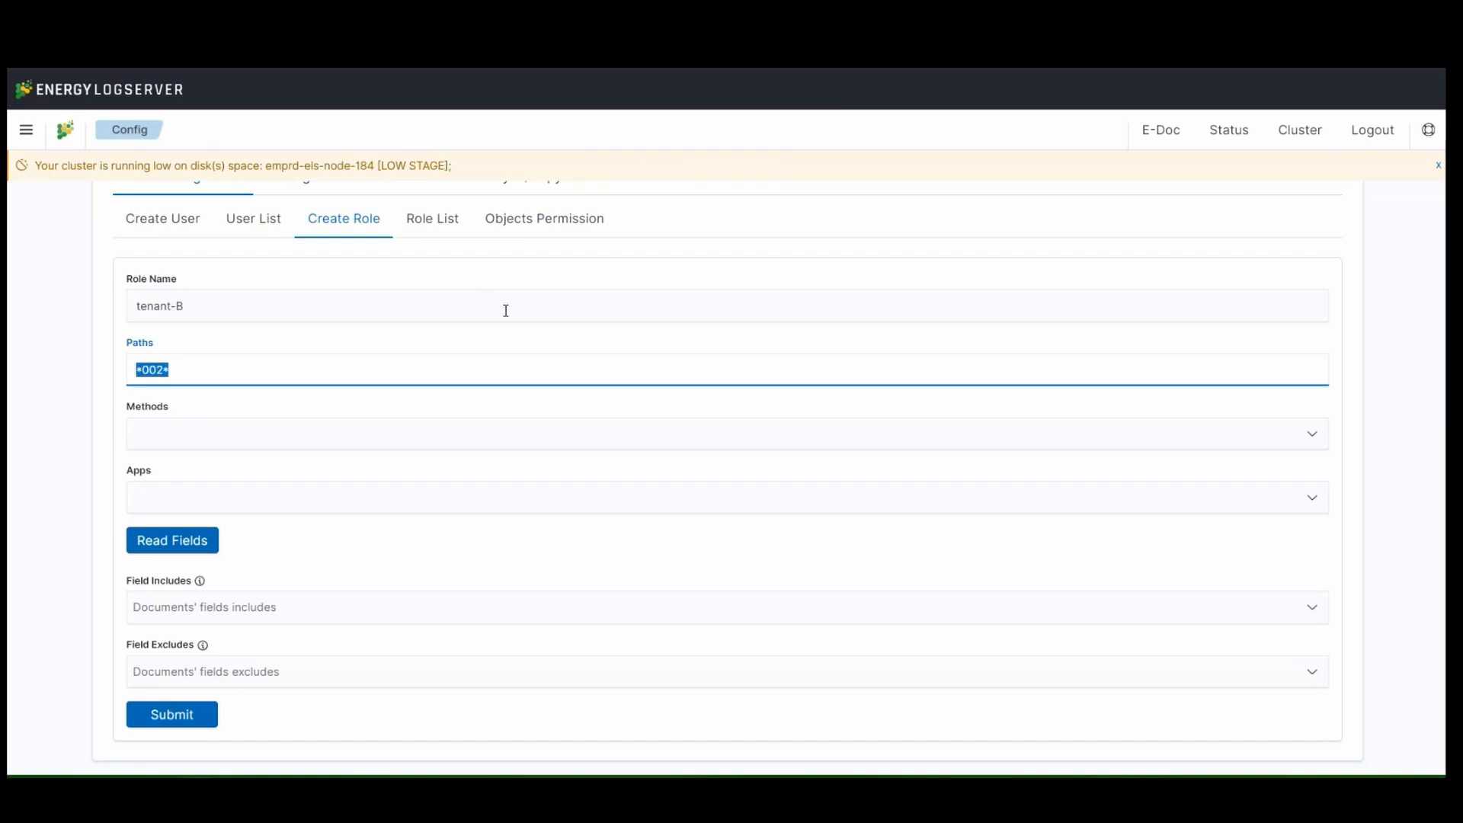
Step: Change the tenant-B role's path pattern to *abc-002*
{"action": "left_click", "coordinate": [136, 369]}
{"action": "double_click", "coordinate": [147, 369]}
{"action": "left_click", "coordinate": [157, 369]}
{"action": "type", "text": "abc-"}
Step: Allow the get and post methods for the tenant-B role and show the remaining method options
{"action": "left_click", "coordinate": [320, 436]}
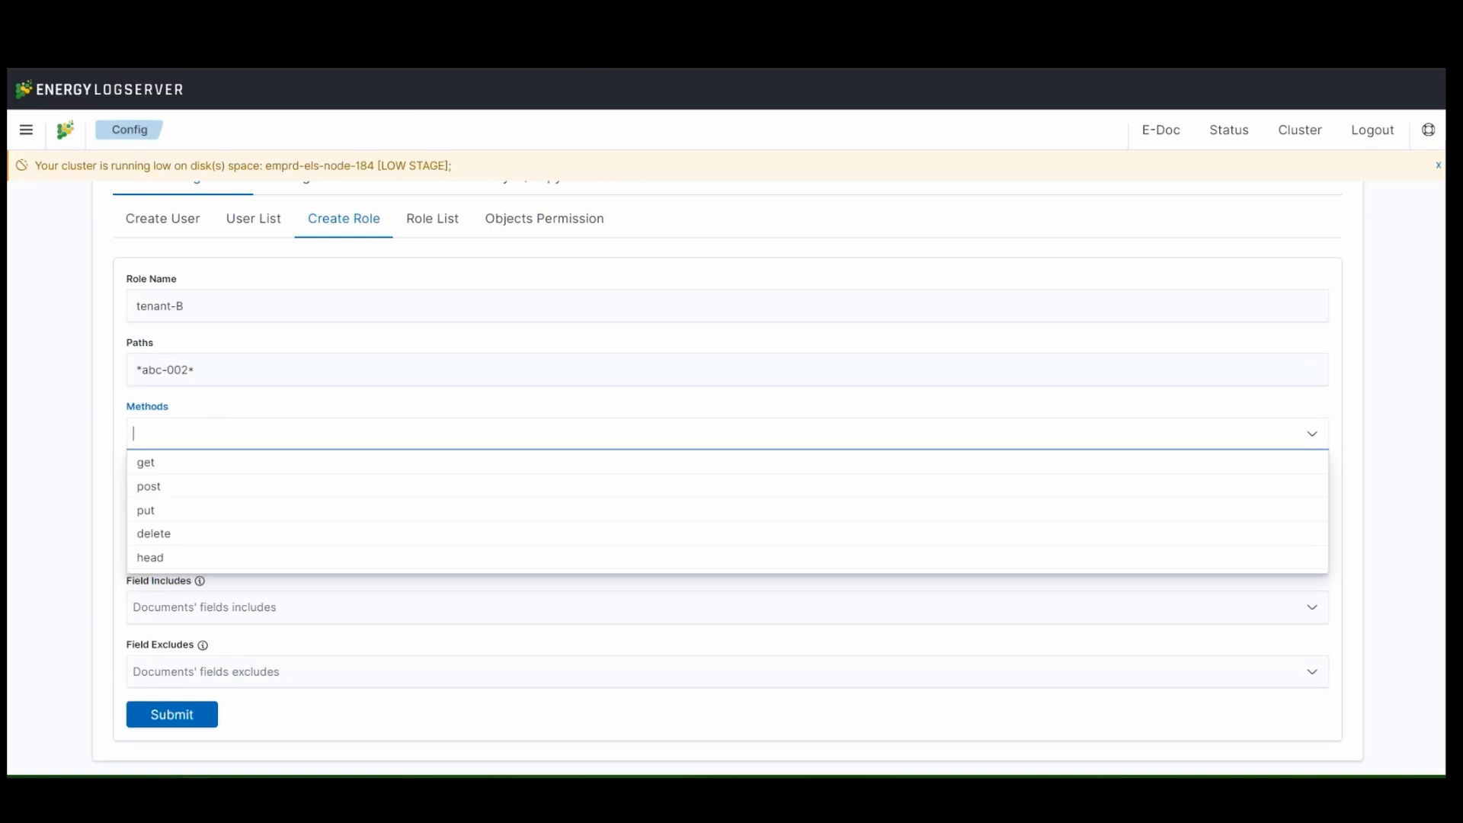
{"action": "left_click", "coordinate": [621, 21]}
{"action": "left_click", "coordinate": [190, 469]}
{"action": "left_click", "coordinate": [187, 470]}
{"action": "left_click", "coordinate": [71, 457]}
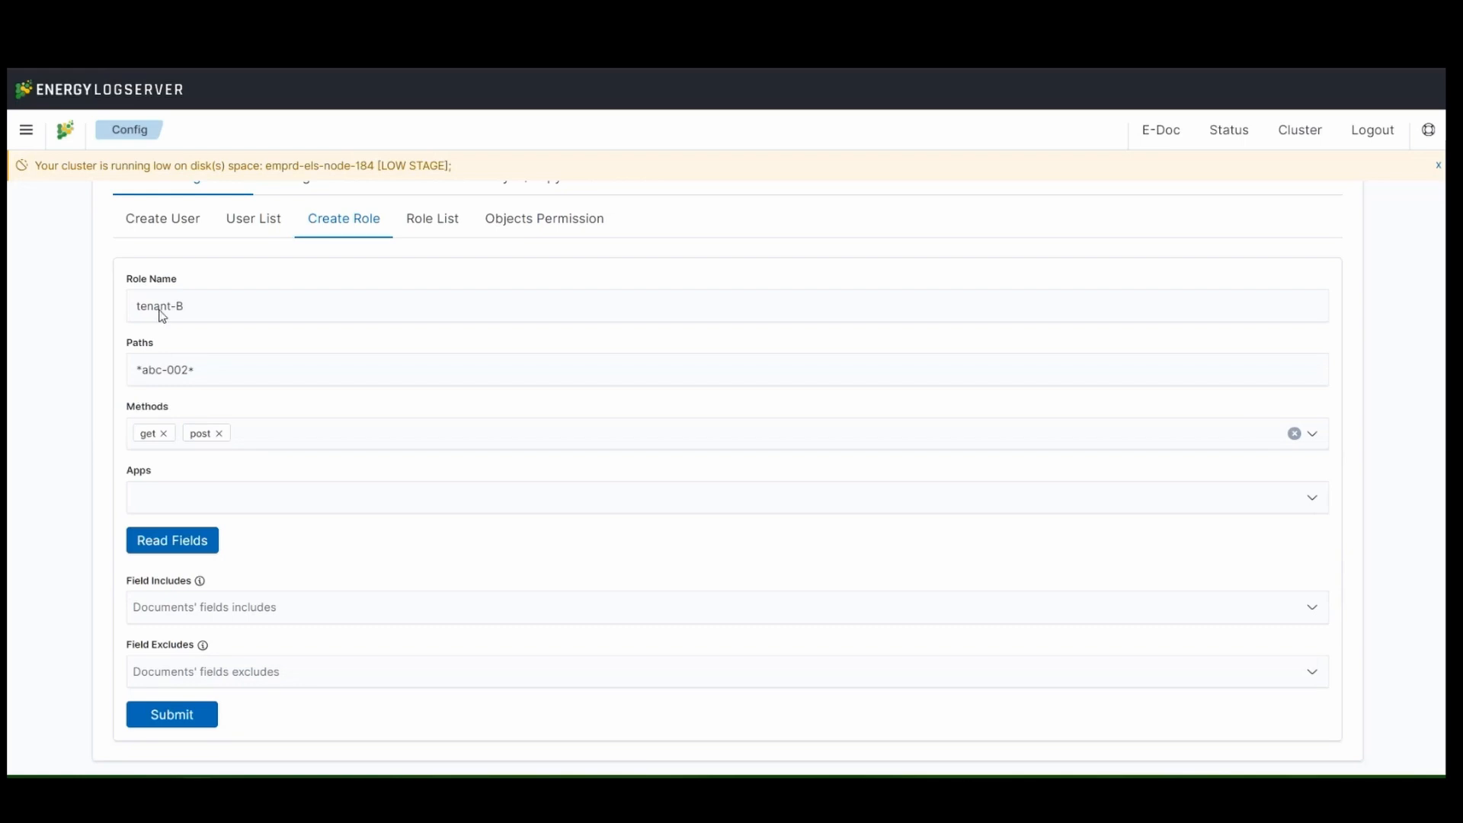
{"action": "left_click", "coordinate": [240, 441]}
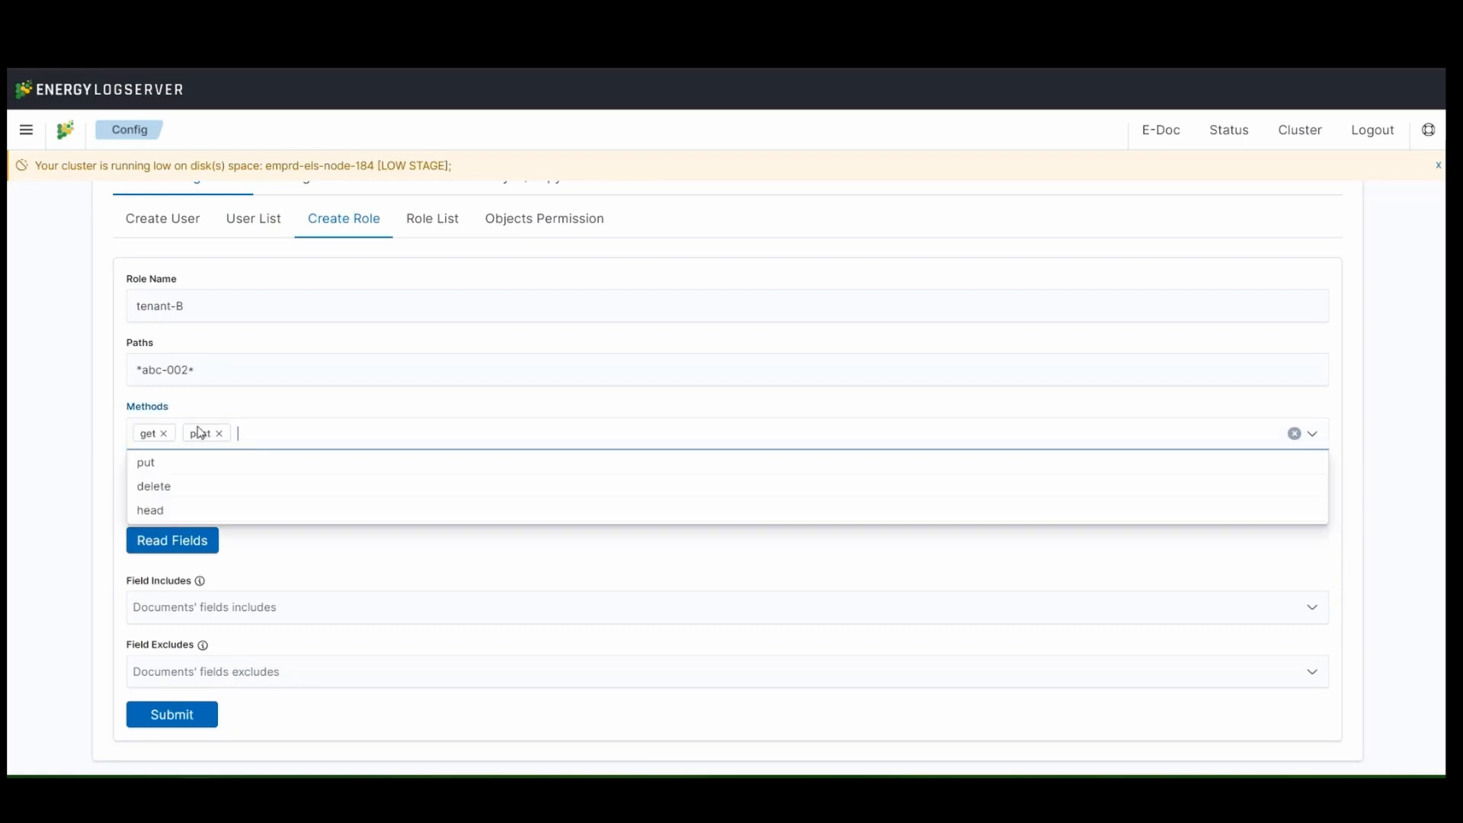
Step: Review the apps that can be assigned to the role and compare them with the modules in the main navigation
{"action": "left_click", "coordinate": [155, 471]}
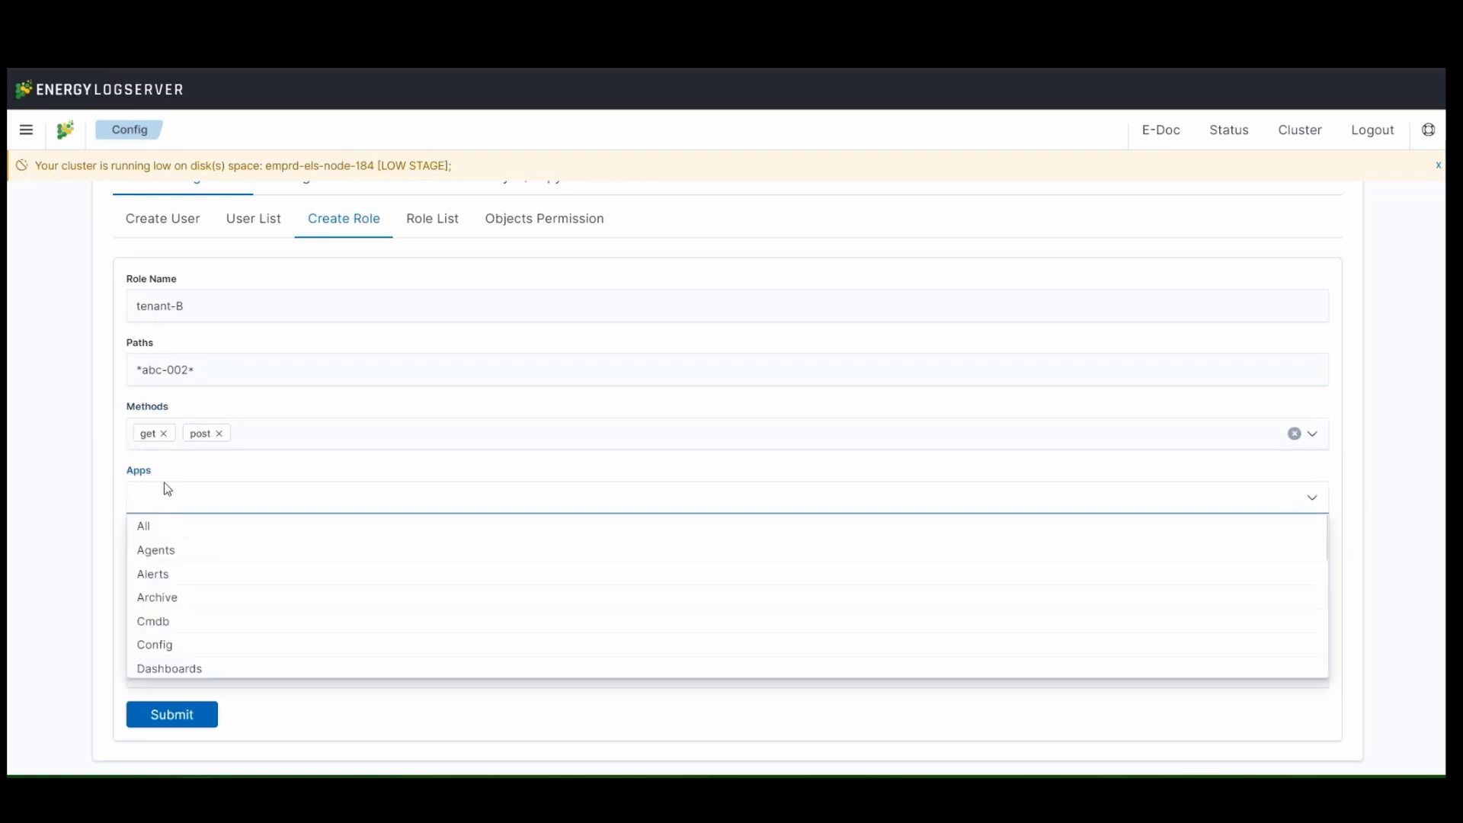
{"action": "scroll", "coordinate": [197, 623], "scroll_direction": "down", "scroll_amount": 2}
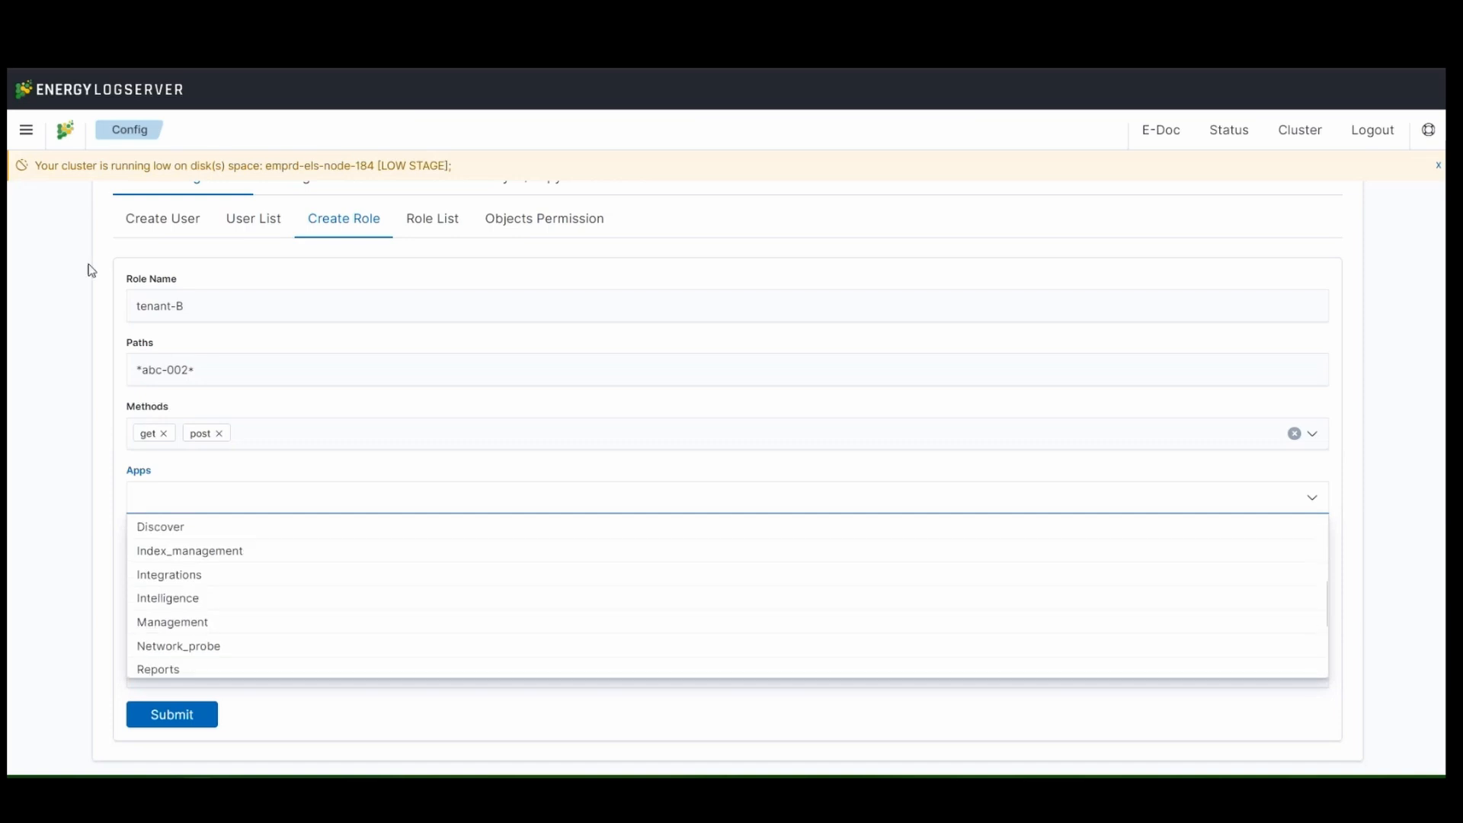
{"action": "left_click", "coordinate": [26, 129]}
{"action": "scroll", "coordinate": [163, 513], "scroll_direction": "down", "scroll_amount": 5}
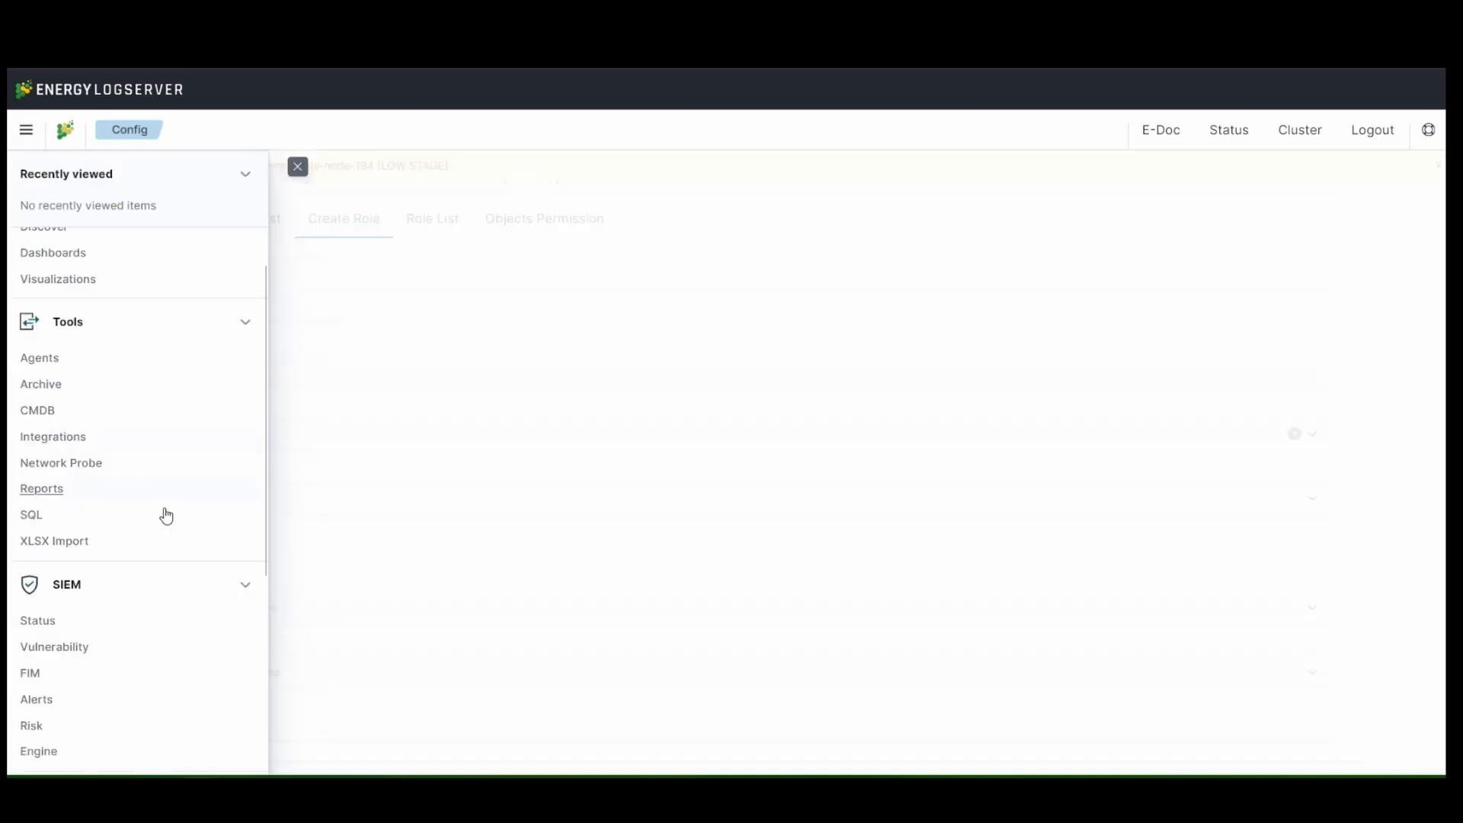
{"action": "left_click", "coordinate": [342, 522]}
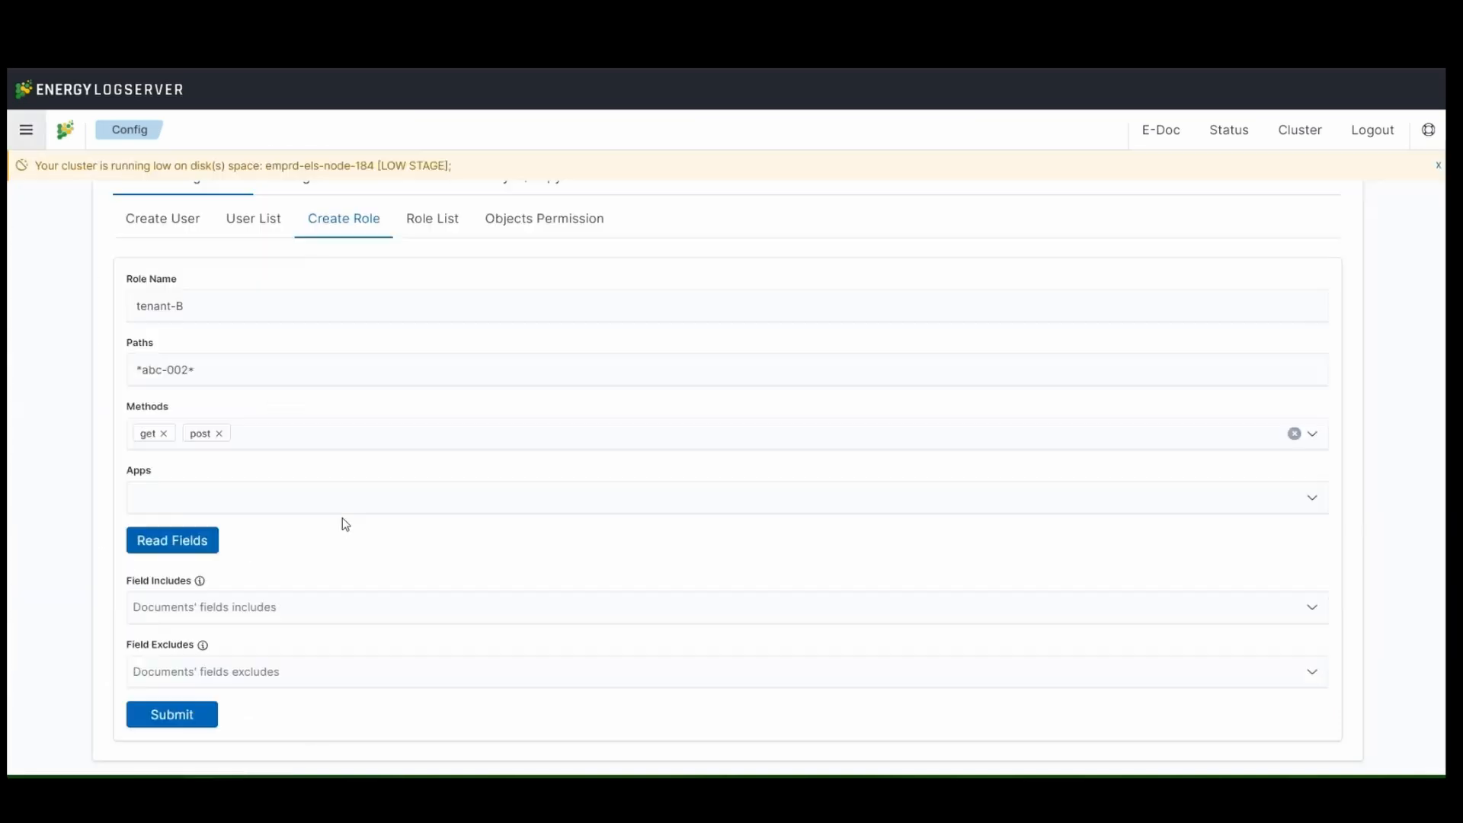
Step: Give the tenant-B role access to the Dashboards app and point out the matching entry in the main navigation
{"action": "left_click", "coordinate": [340, 490]}
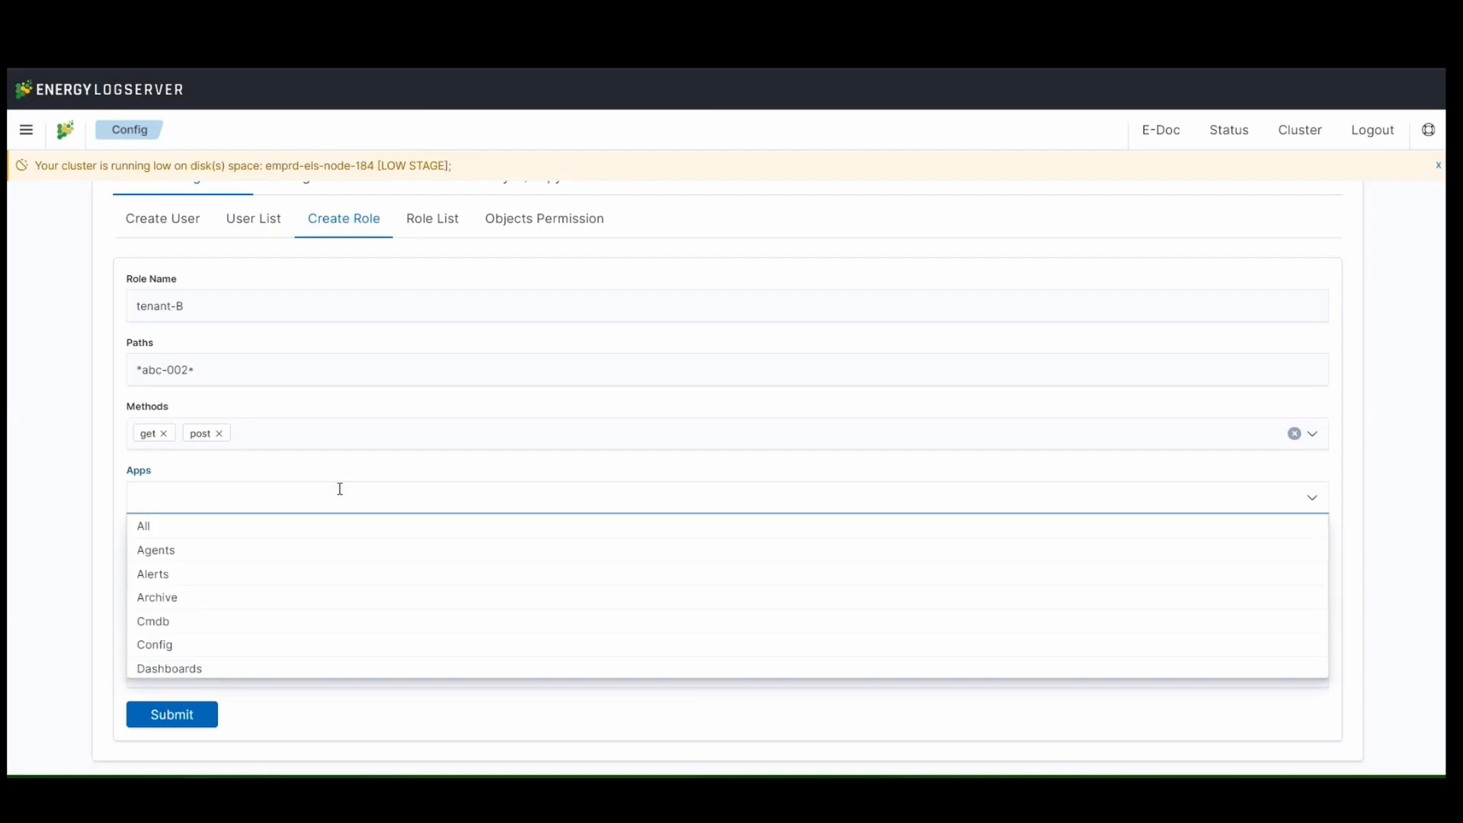
{"action": "left_click", "coordinate": [180, 668]}
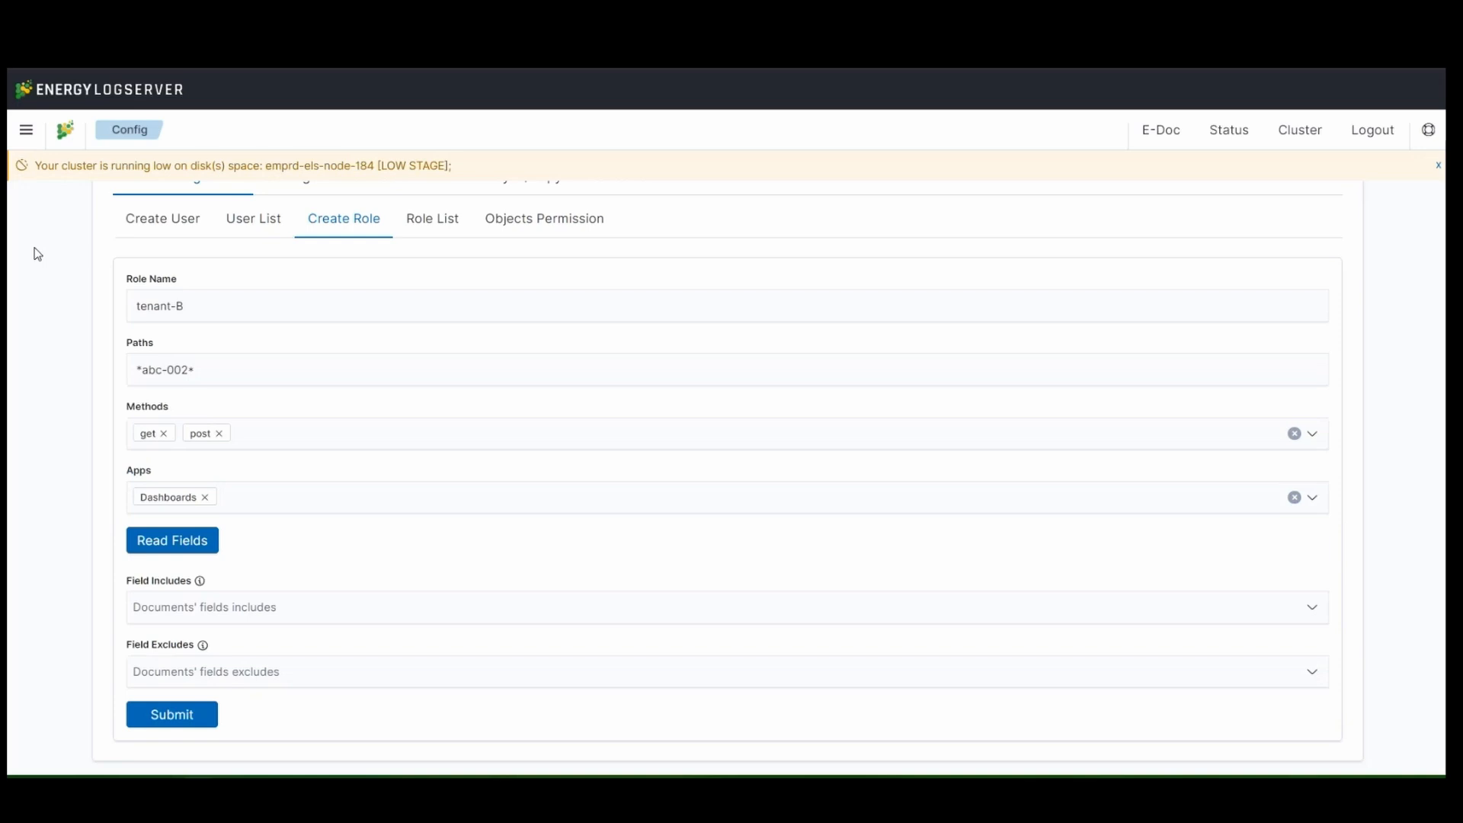
{"action": "left_click", "coordinate": [23, 140]}
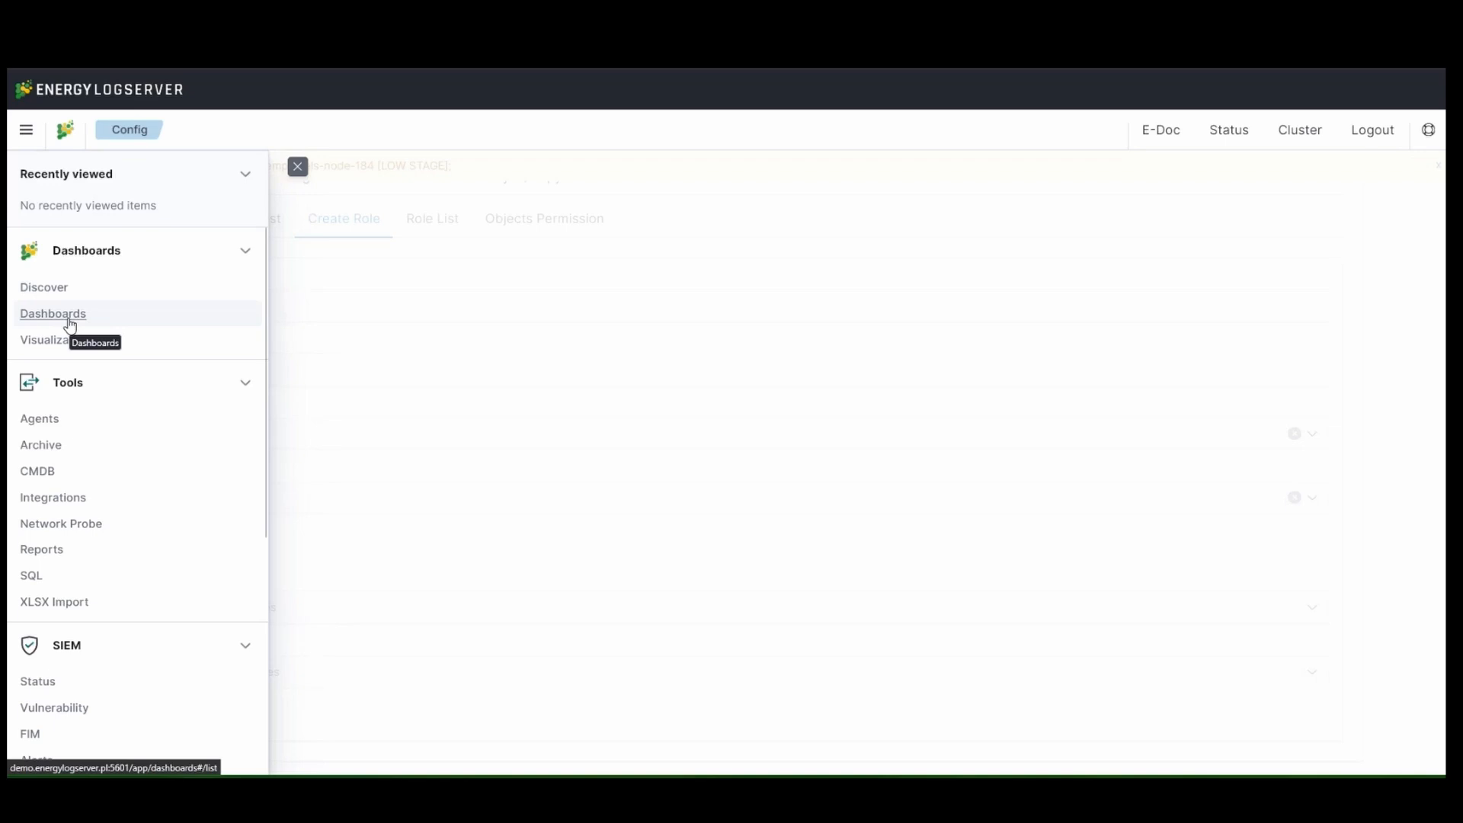
{"action": "scroll", "coordinate": [91, 510], "scroll_direction": "down", "scroll_amount": 5}
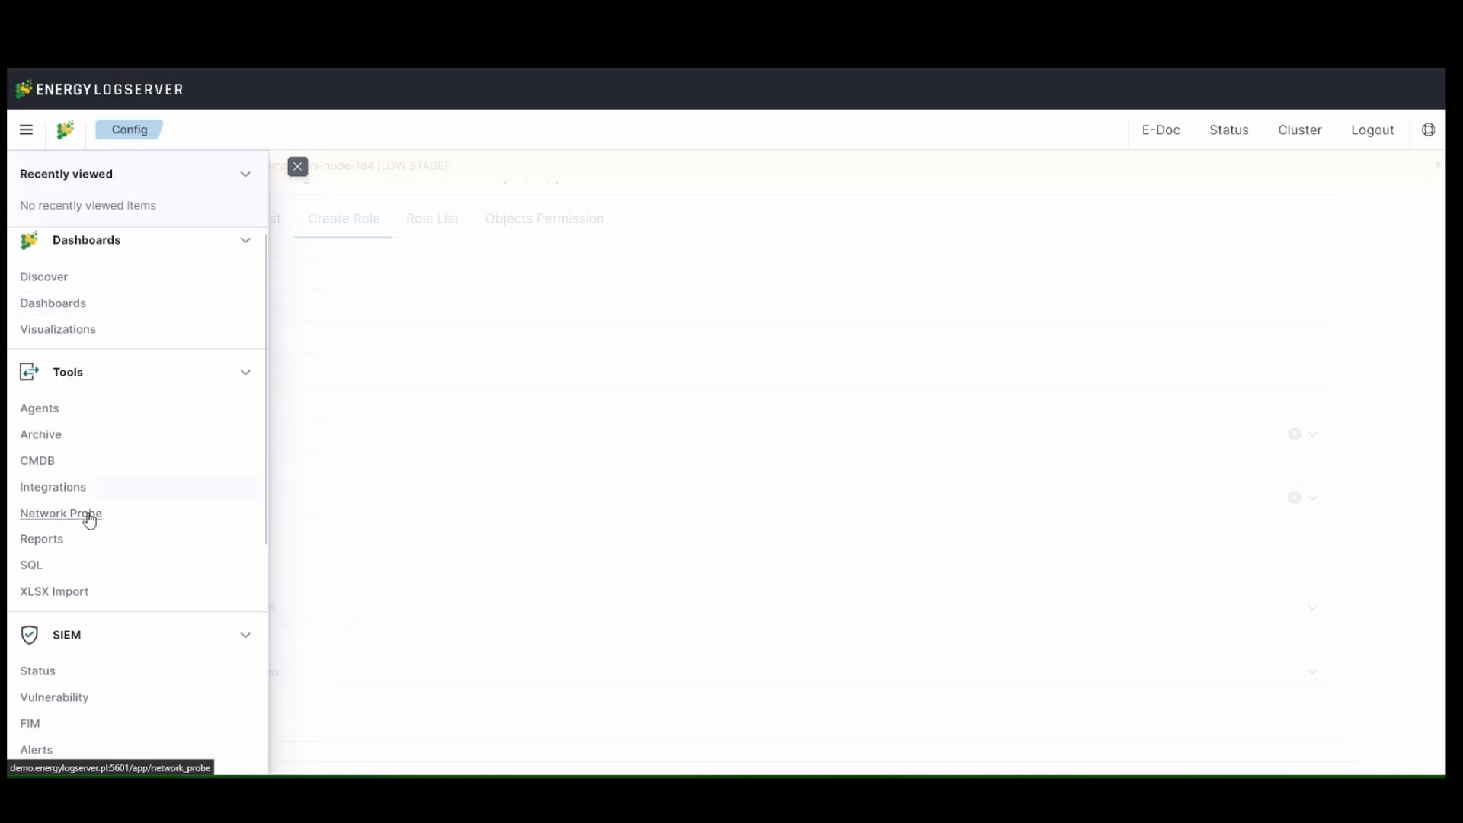
{"action": "left_click", "coordinate": [366, 484]}
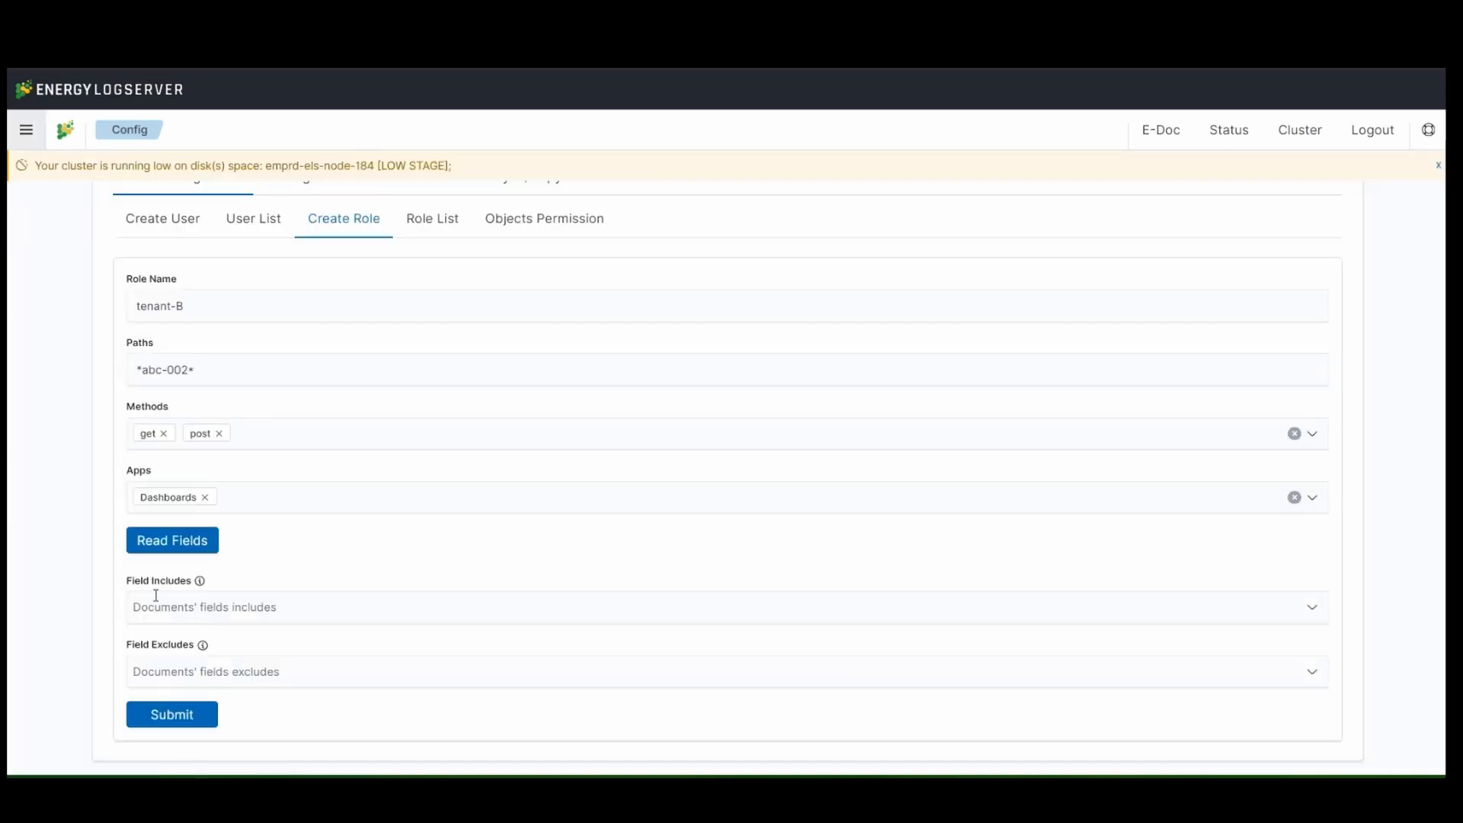
Step: Show the hints for Field Includes and Field Excludes, and submit the tenant-B role
{"action": "mouse_move", "coordinate": [200, 585]}
{"action": "mouse_move", "coordinate": [202, 648]}
{"action": "mouse_move", "coordinate": [202, 584]}
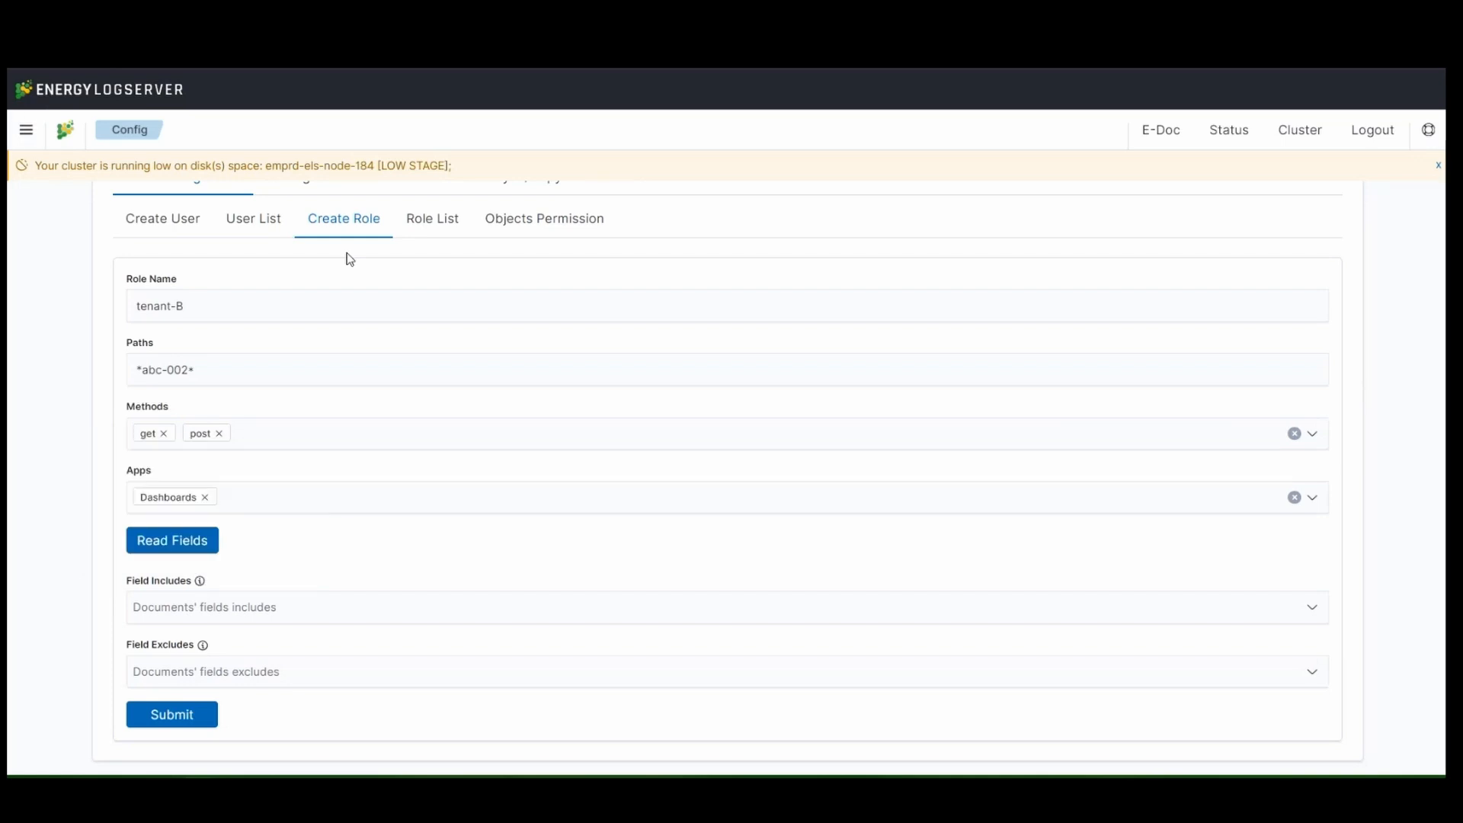
{"action": "left_click", "coordinate": [173, 715]}
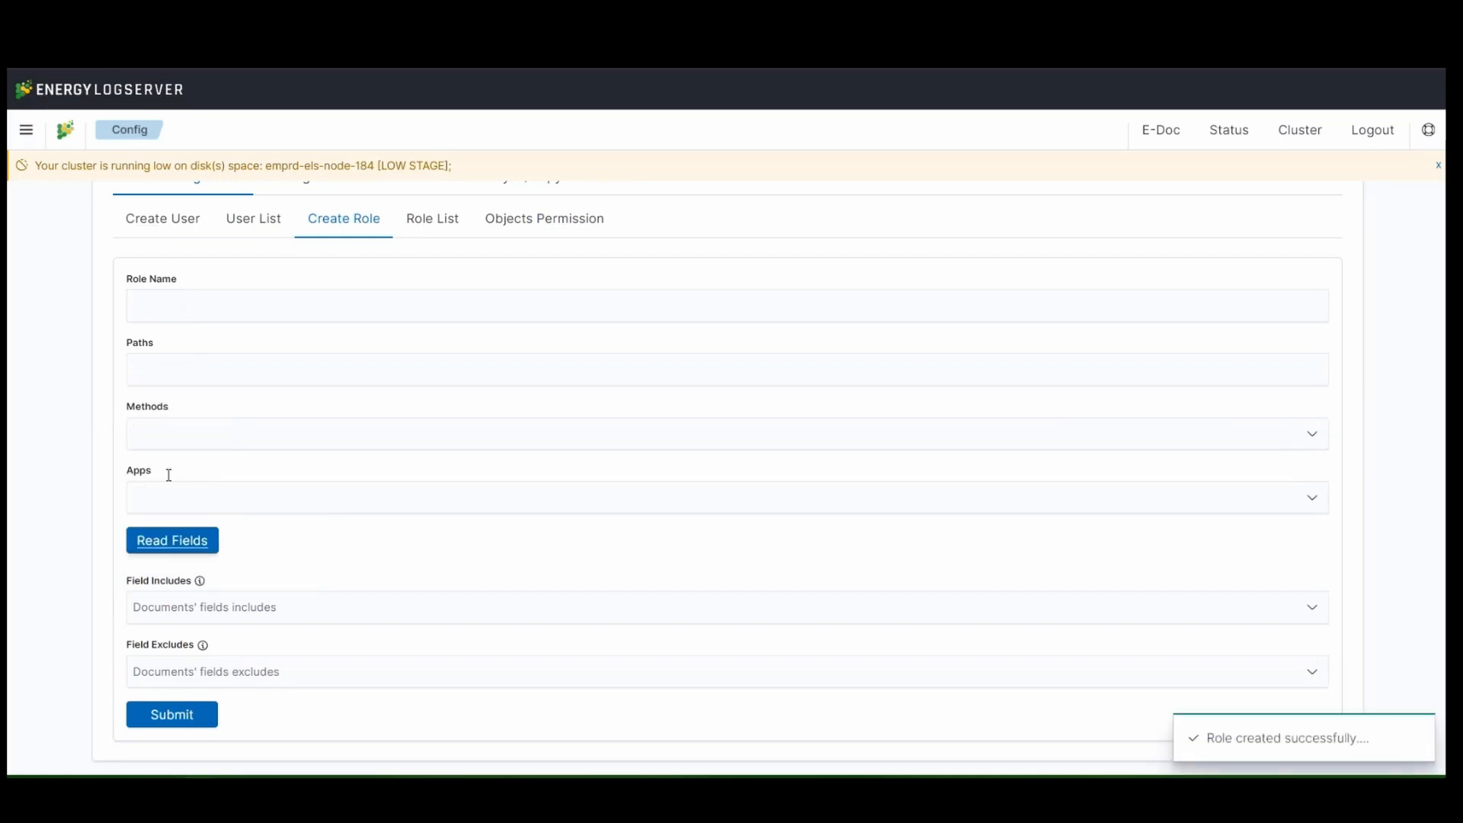
Step: Start creating a user with the username user-tenant-b, filling in the account password and its confirmation
{"action": "left_click", "coordinate": [159, 220]}
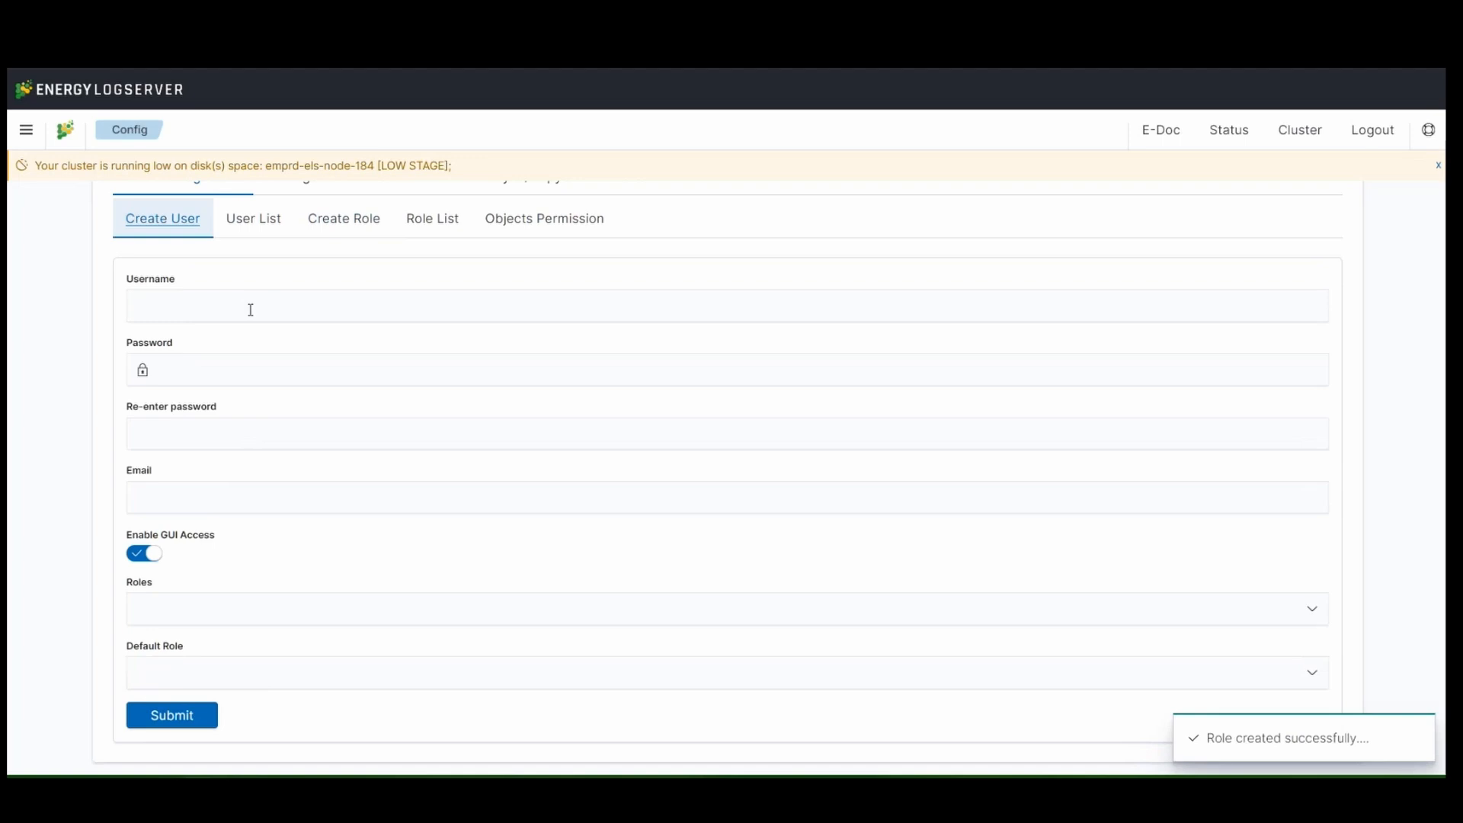
{"action": "left_click", "coordinate": [262, 298]}
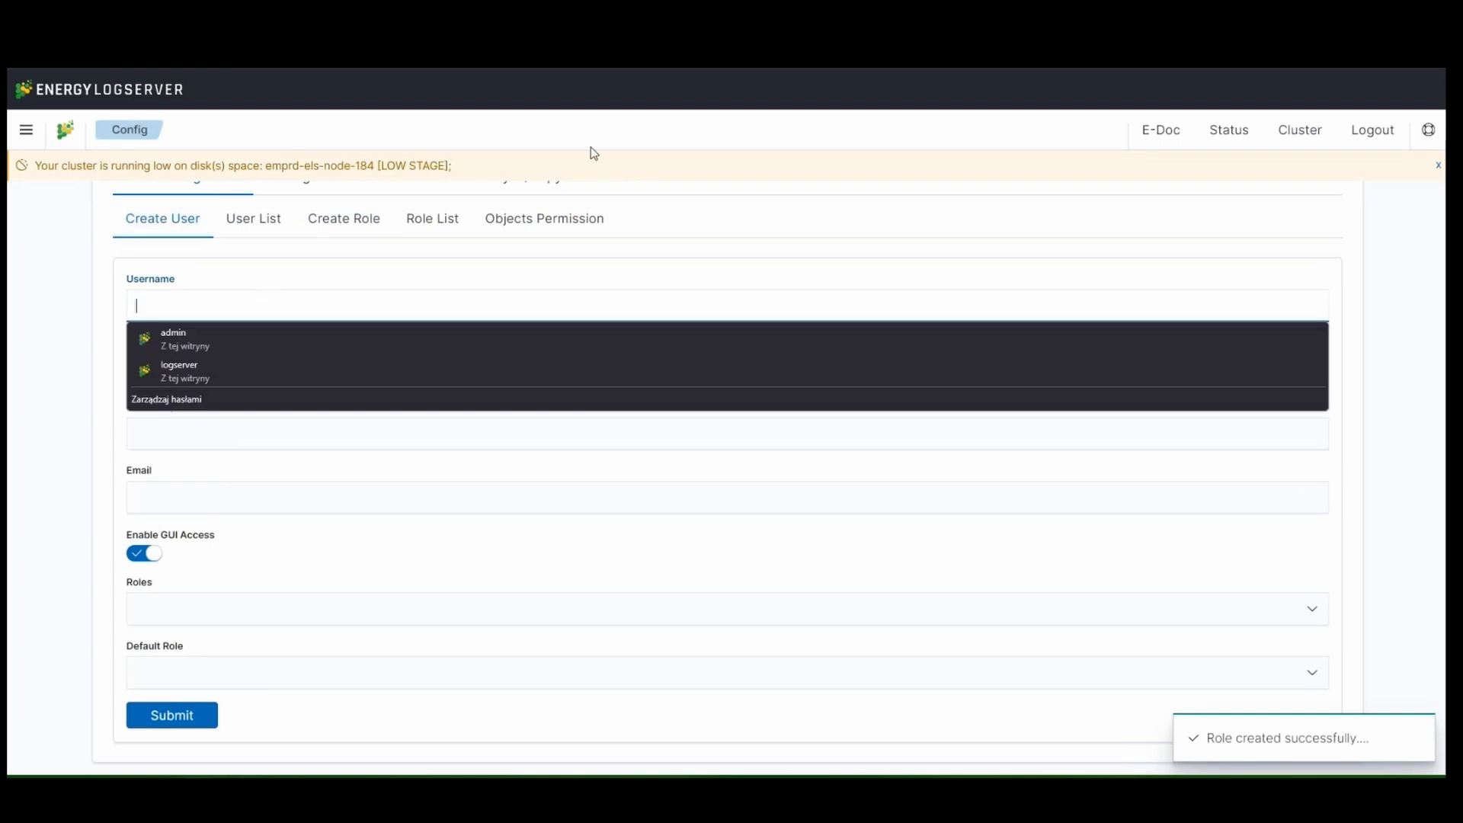
{"action": "type", "text": "user-tenant-b"}
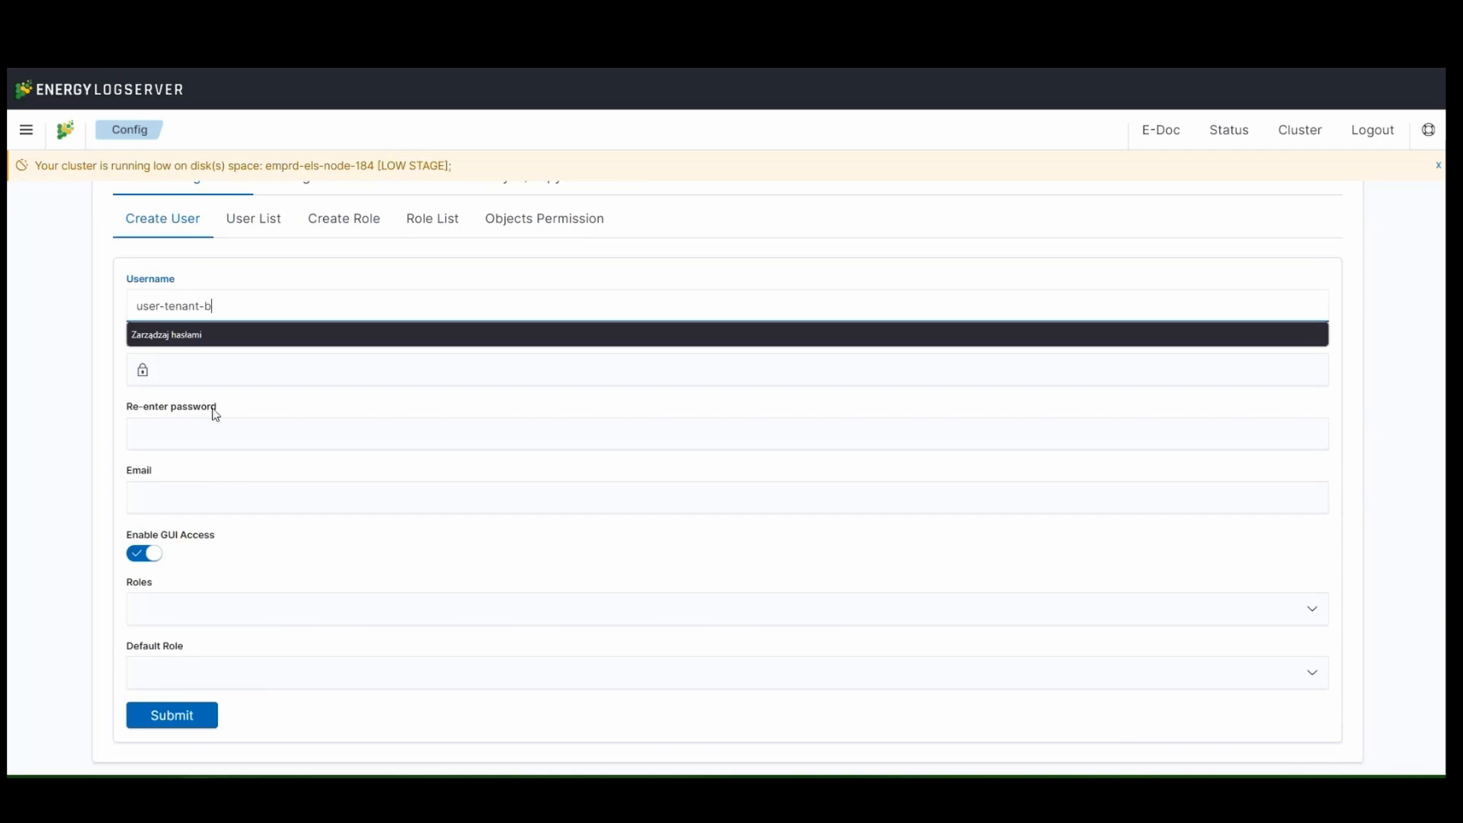
{"action": "left_click", "coordinate": [211, 371]}
{"action": "type", "text": "••••••••"}
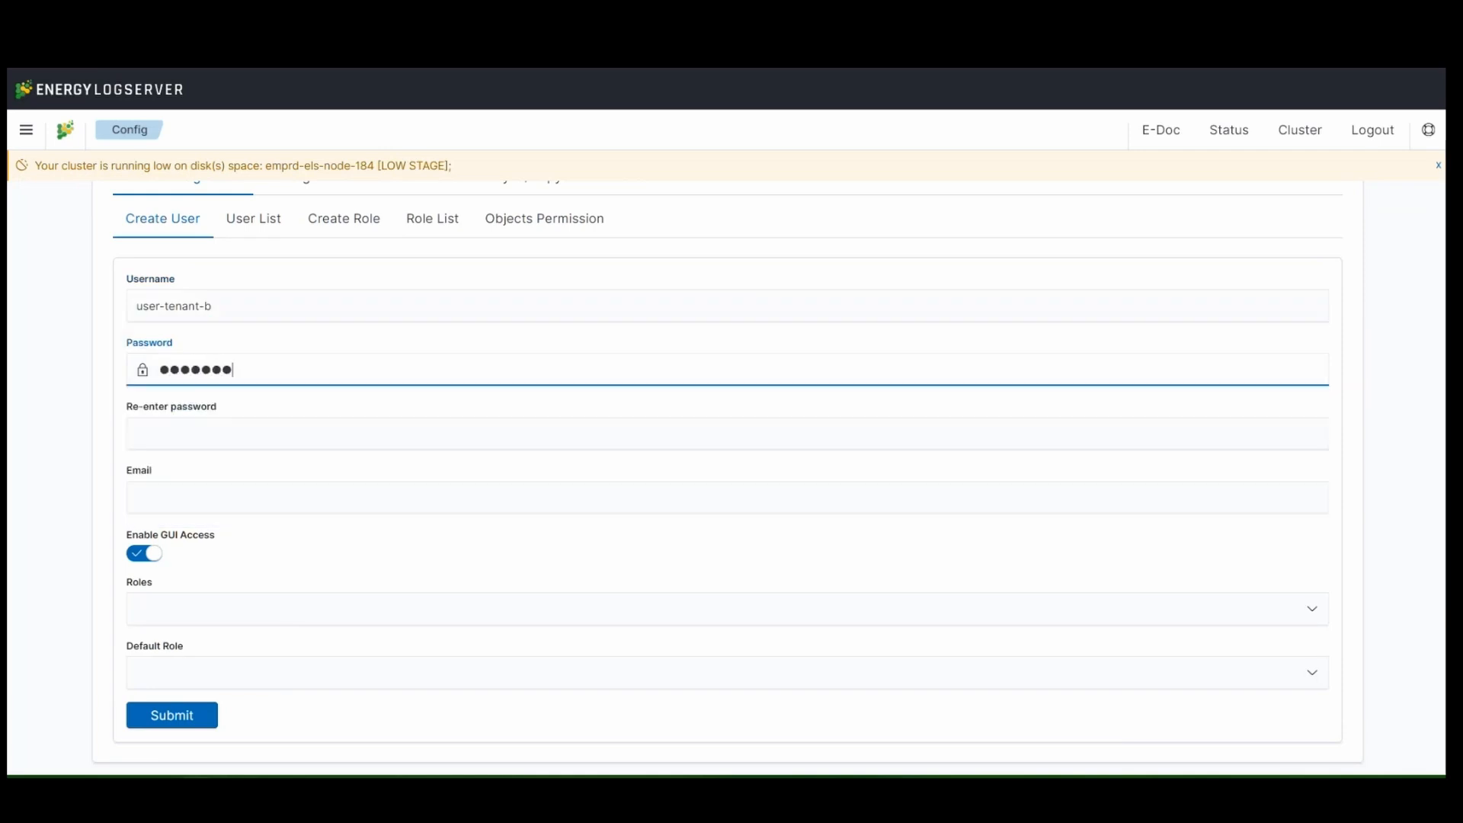
{"action": "key", "text": "Tab"}
{"action": "type", "text": "••••••••"}
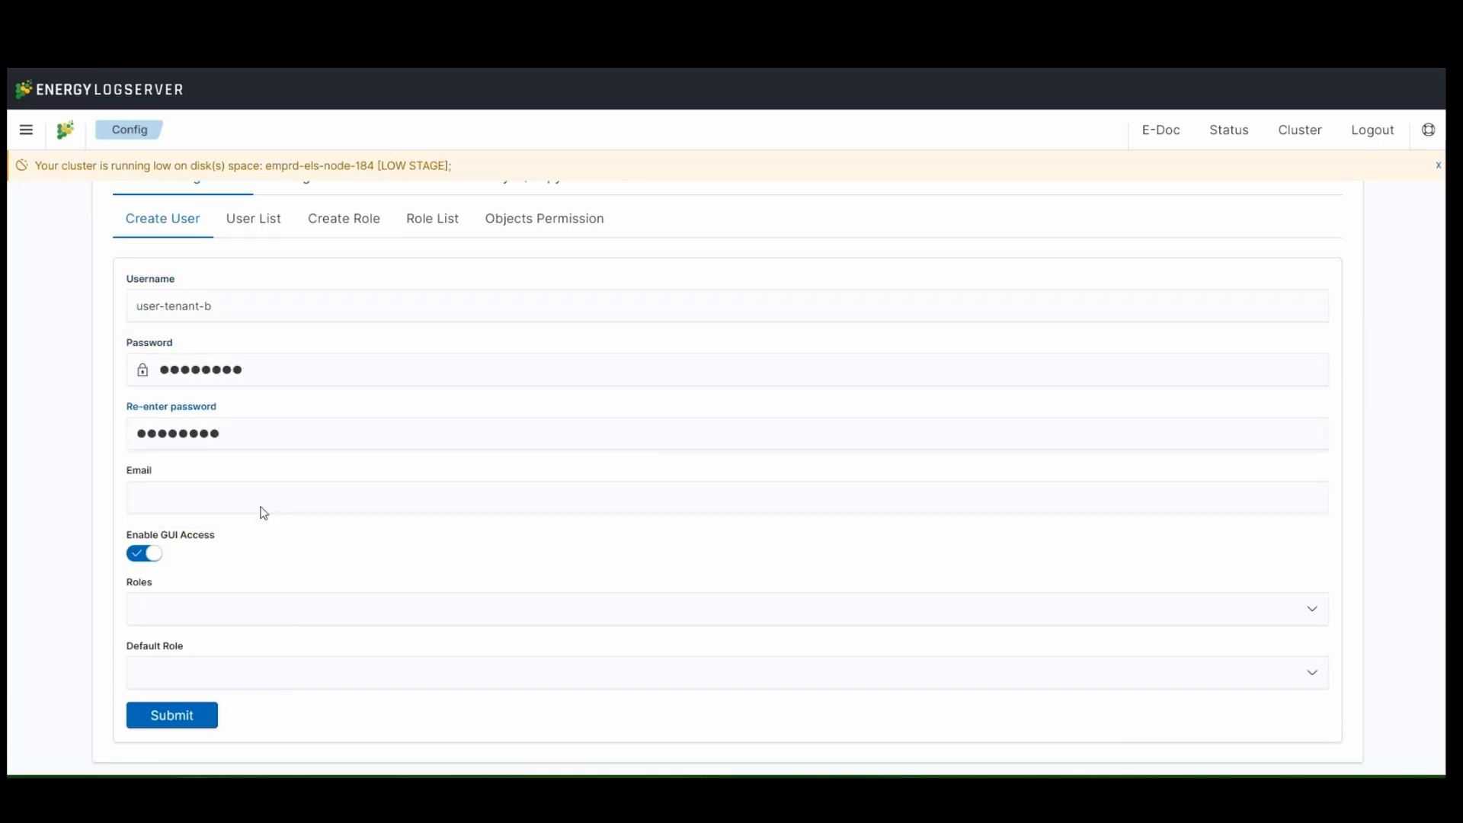
Step: Assign tenant-B as both the role and the default role of user-tenant-b, leave the e-mail empty, and submit the user
{"action": "left_click", "coordinate": [324, 490]}
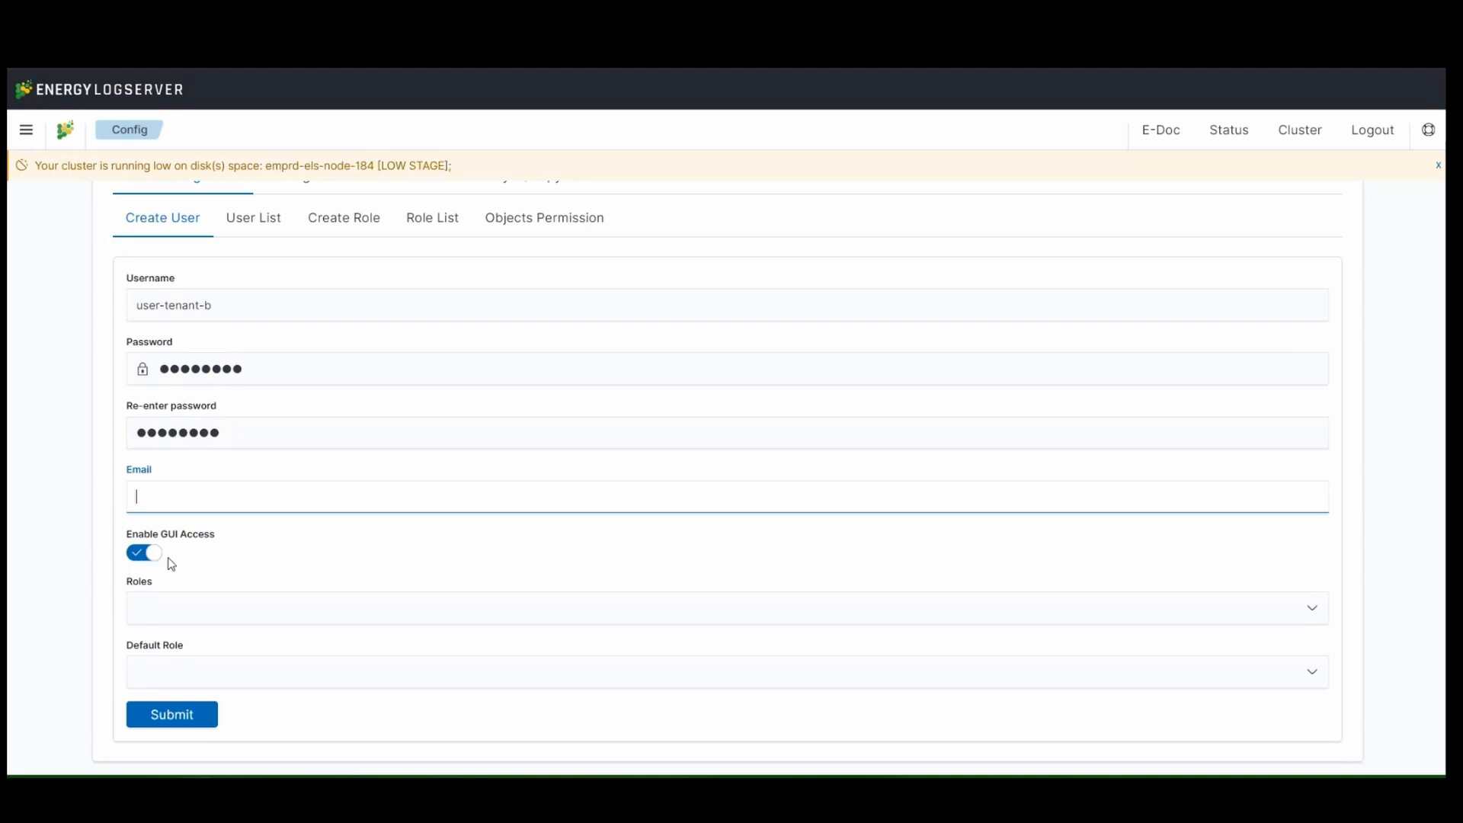
{"action": "left_click", "coordinate": [194, 610]}
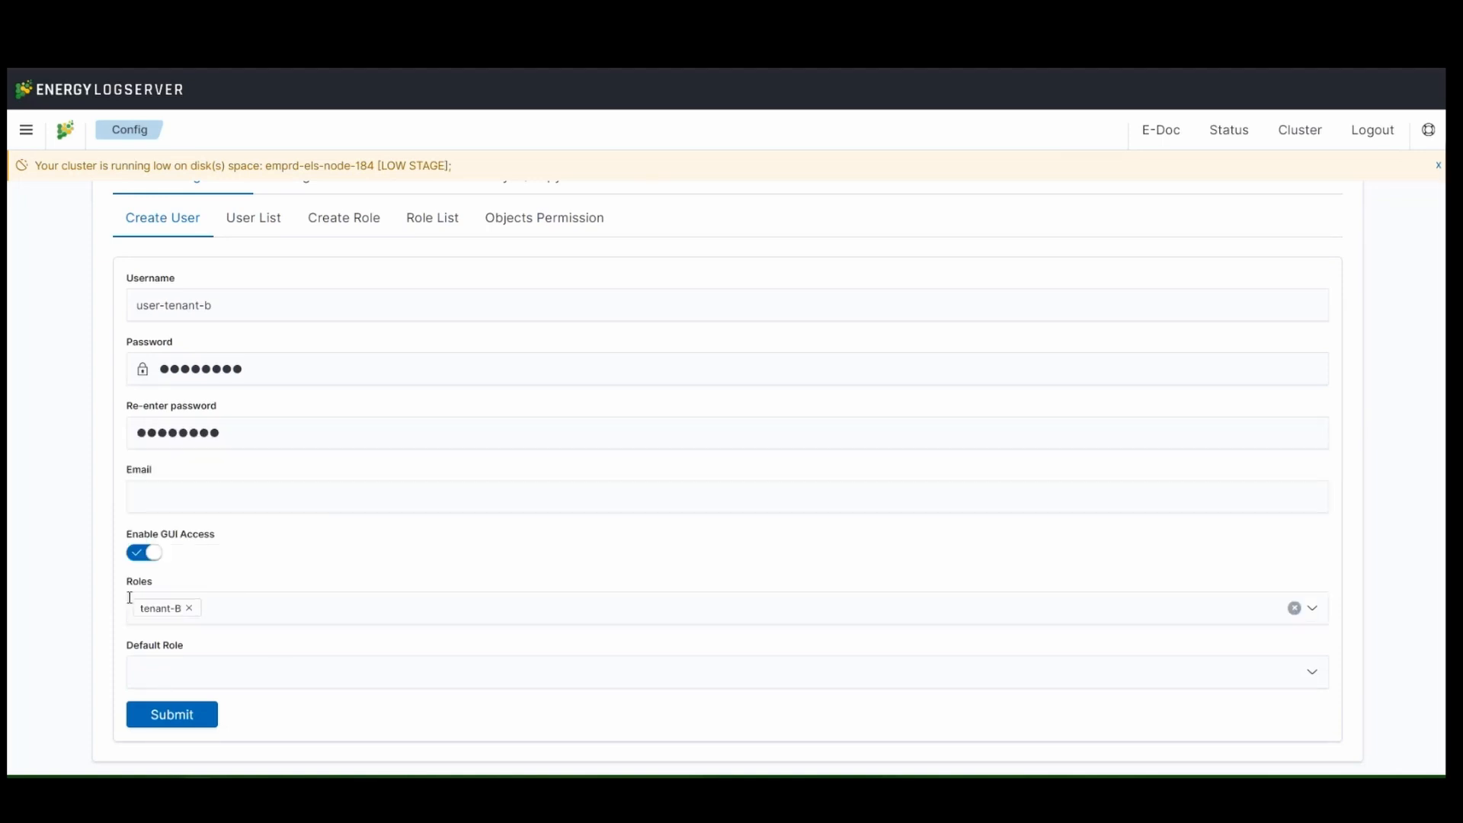
{"action": "left_click", "coordinate": [186, 667]}
{"action": "left_click", "coordinate": [200, 705]}
{"action": "left_click", "coordinate": [276, 650]}
{"action": "left_click", "coordinate": [150, 722]}
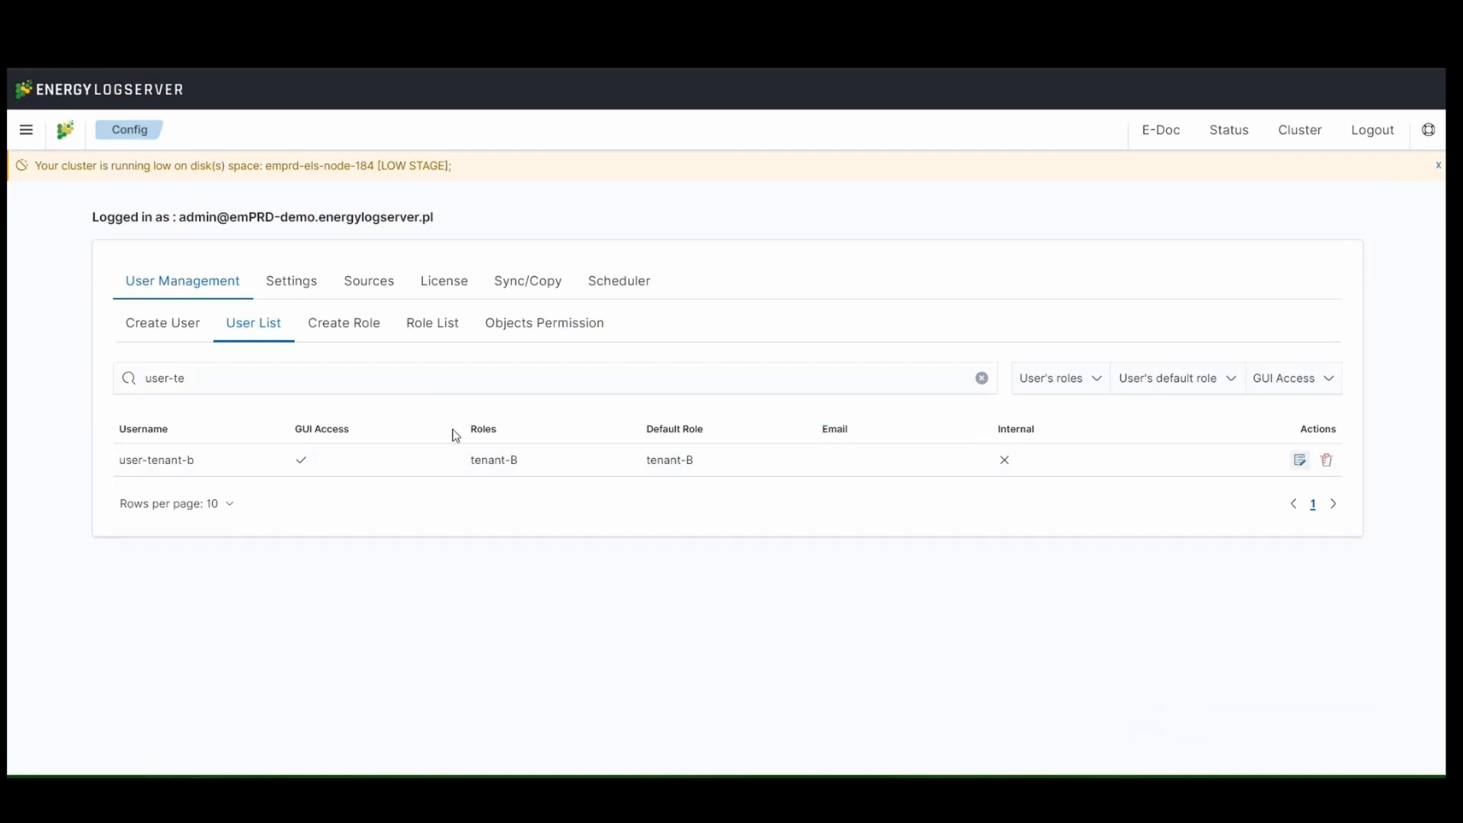
Step: Open the object permissions for roles and select the tenant-B role
{"action": "left_click", "coordinate": [518, 329]}
{"action": "left_click", "coordinate": [371, 402]}
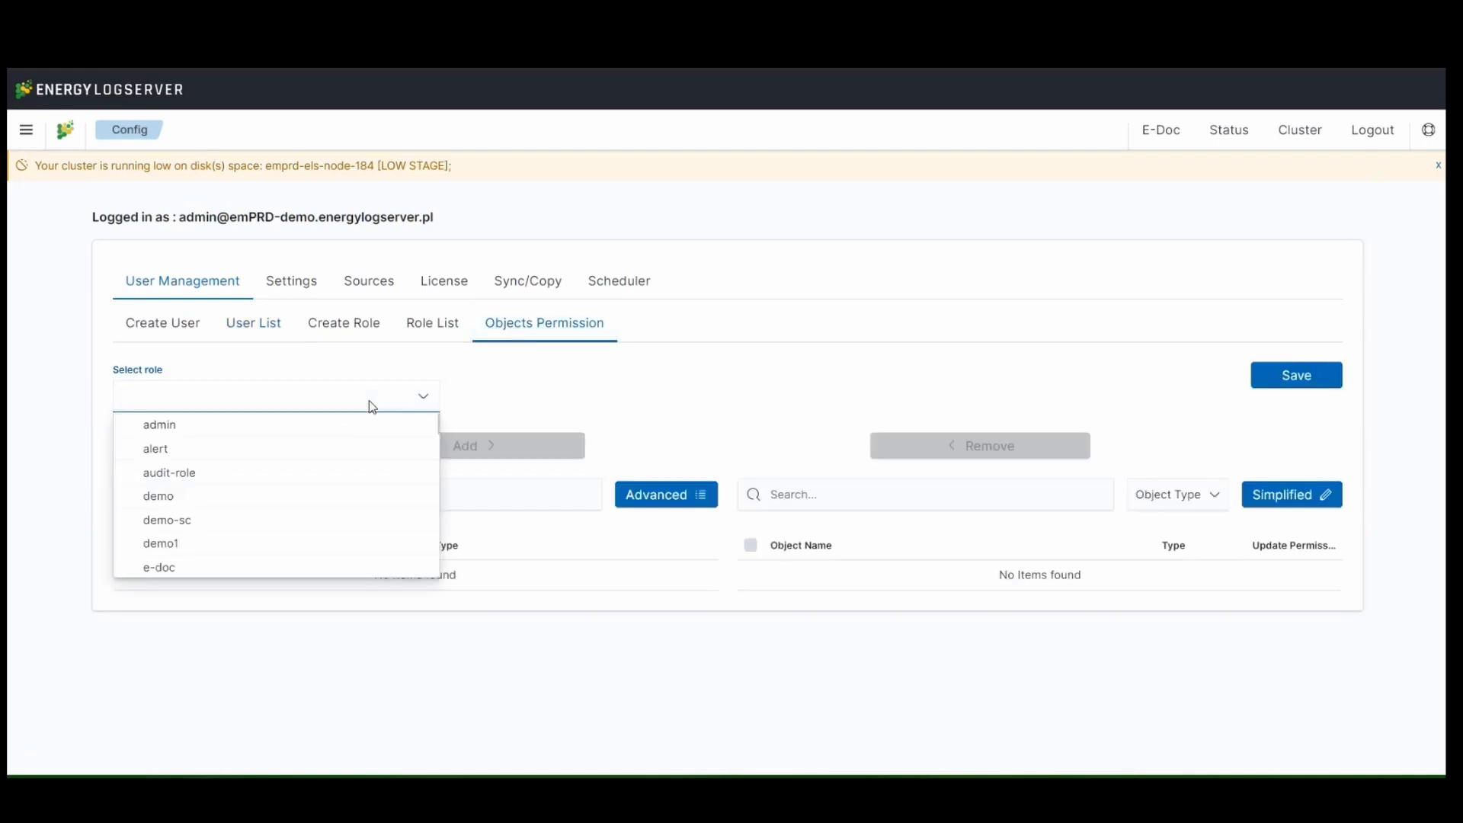
{"action": "type", "text": "tena"}
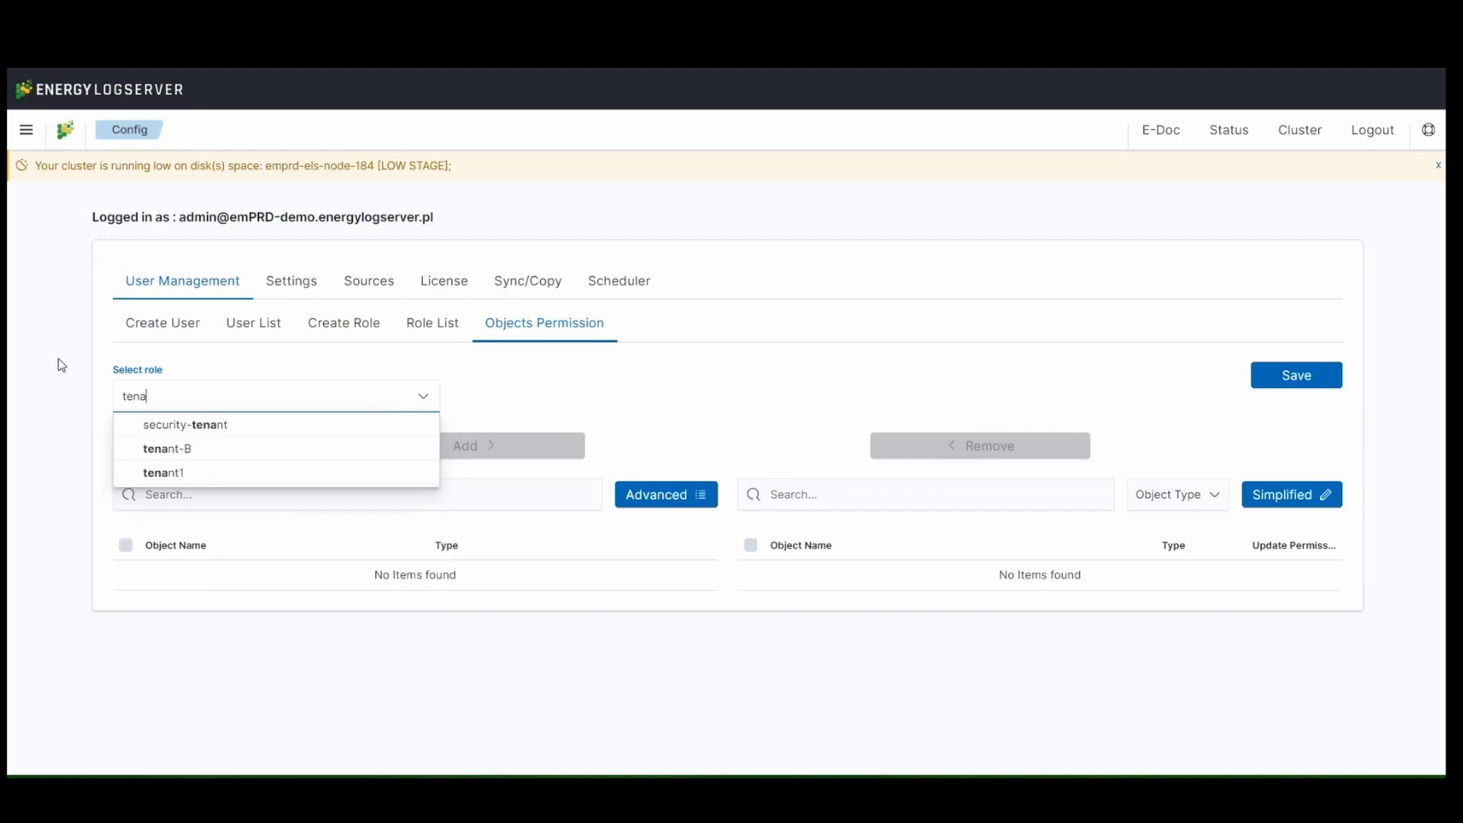
{"action": "left_click", "coordinate": [167, 448]}
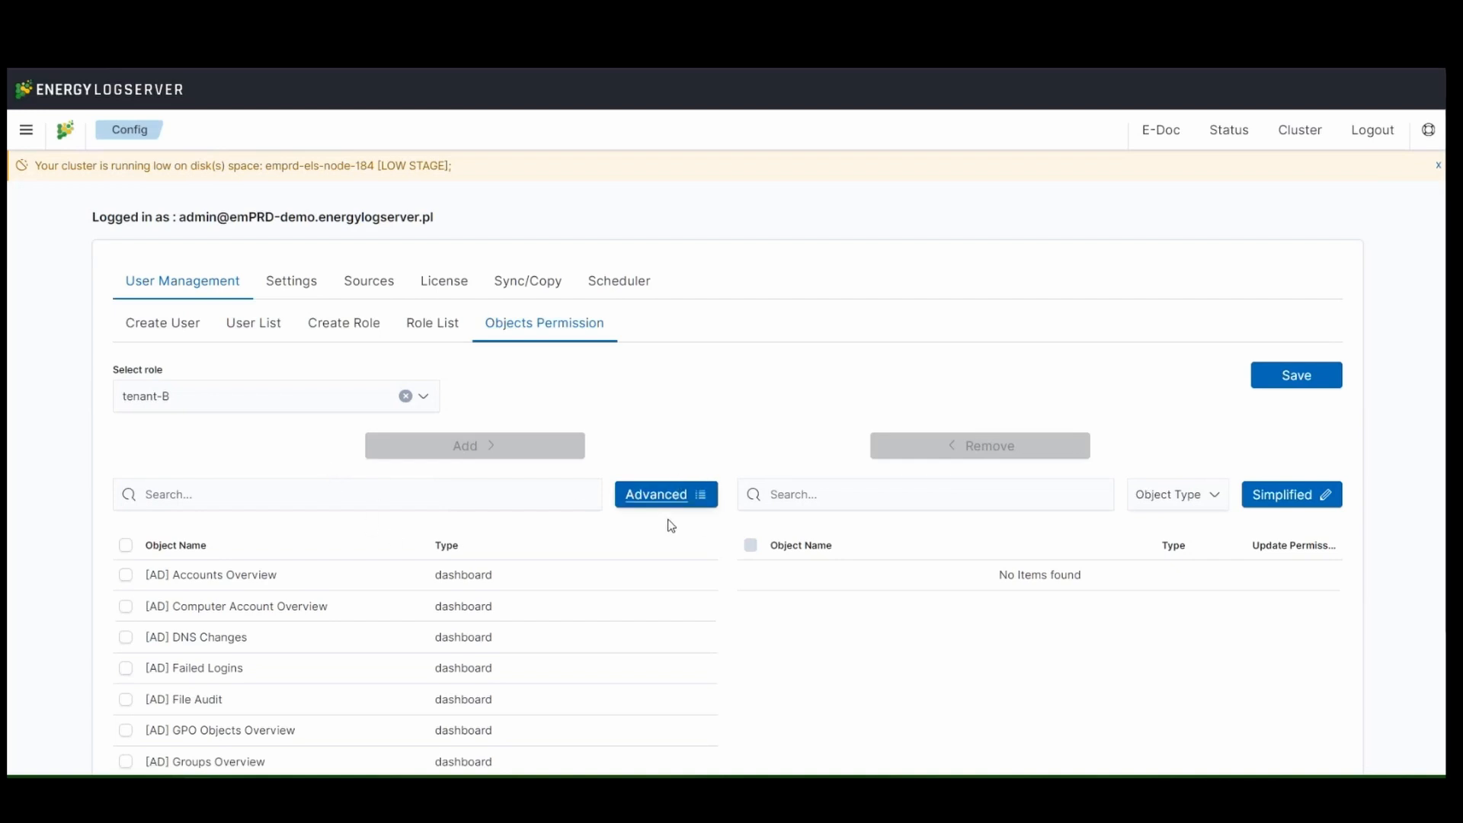
Step: Review the objects related to the [AD] Accounts Overview dashboard, cancel adding them, and deselect the dashboard
{"action": "scroll", "coordinate": [463, 548], "scroll_direction": "down", "scroll_amount": 2}
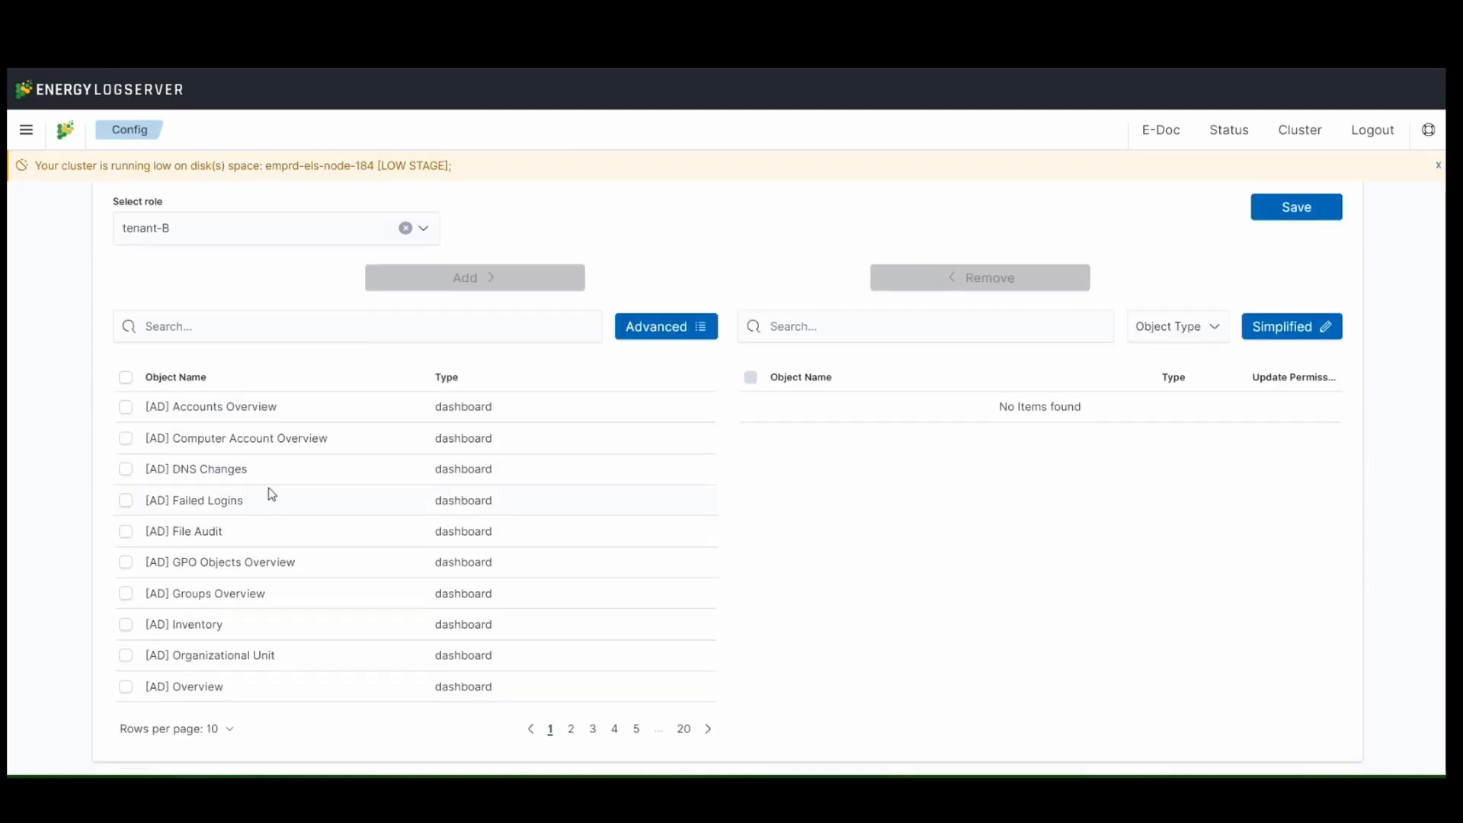
{"action": "left_click", "coordinate": [125, 407]}
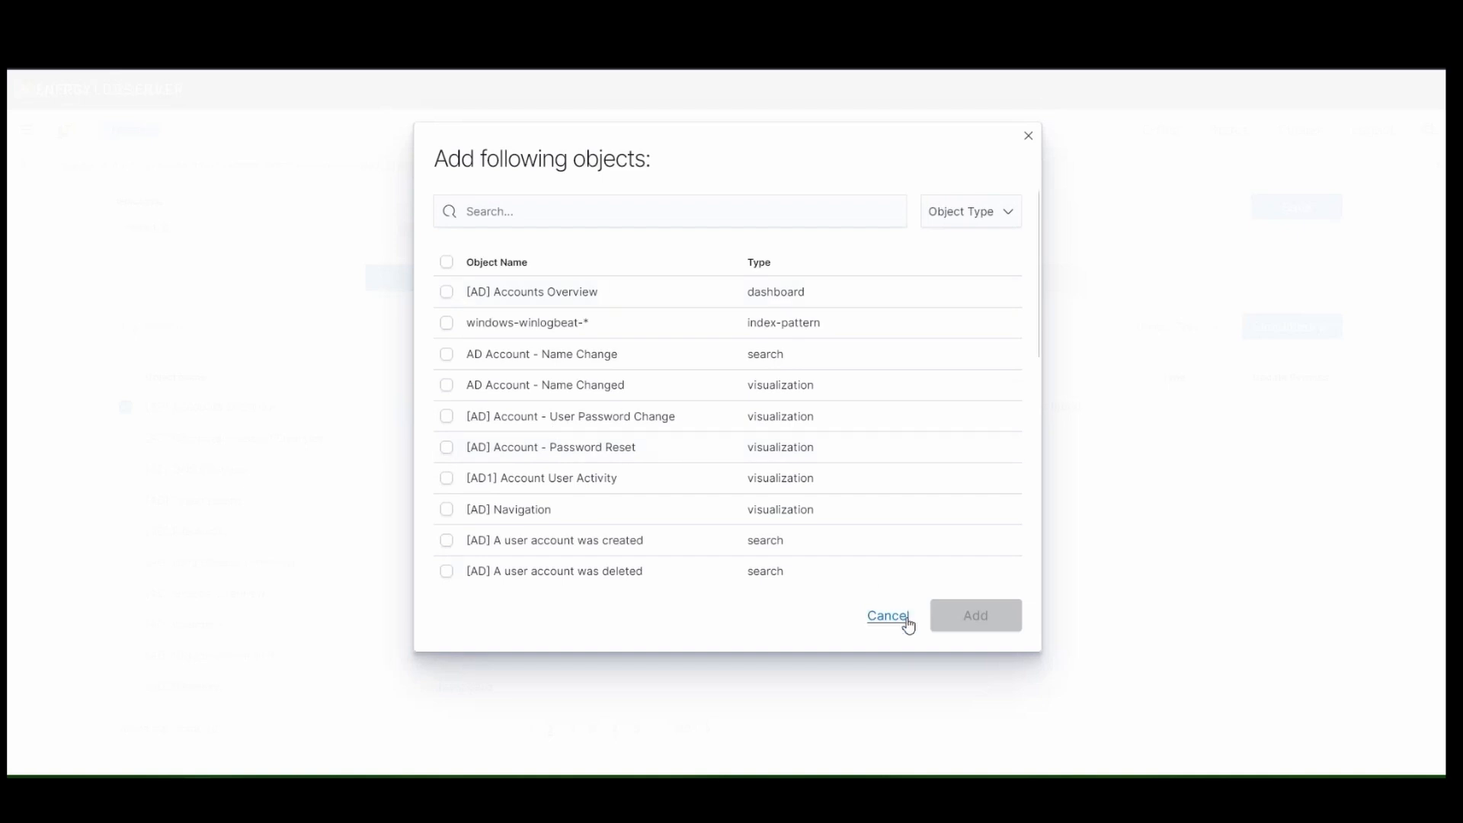
{"action": "left_click", "coordinate": [902, 618]}
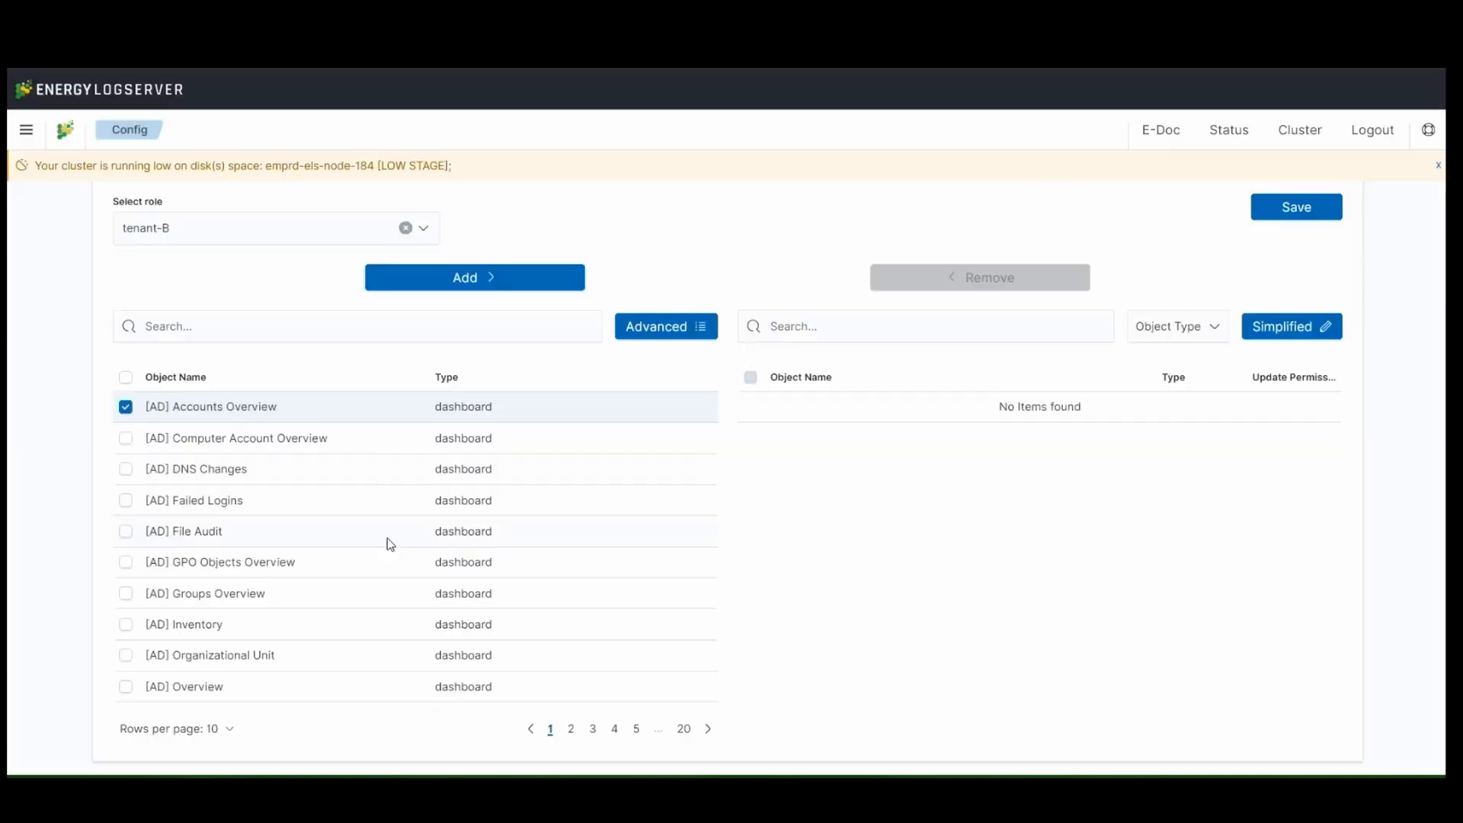
{"action": "left_click", "coordinate": [126, 409]}
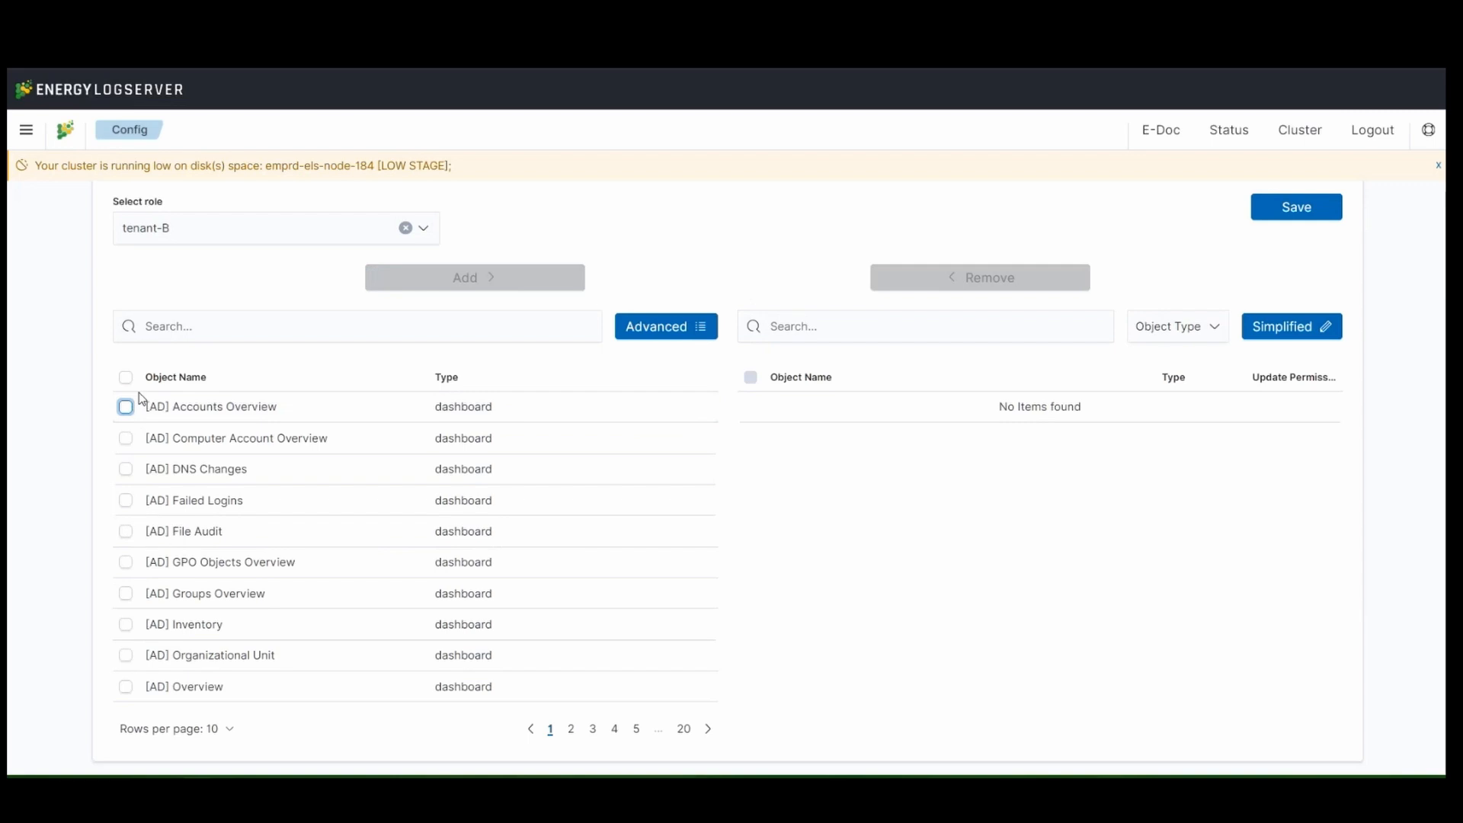
Step: In the advanced object list, filter for index patterns and add .blacklists* to the tenant-B role's objects
{"action": "left_click", "coordinate": [646, 332]}
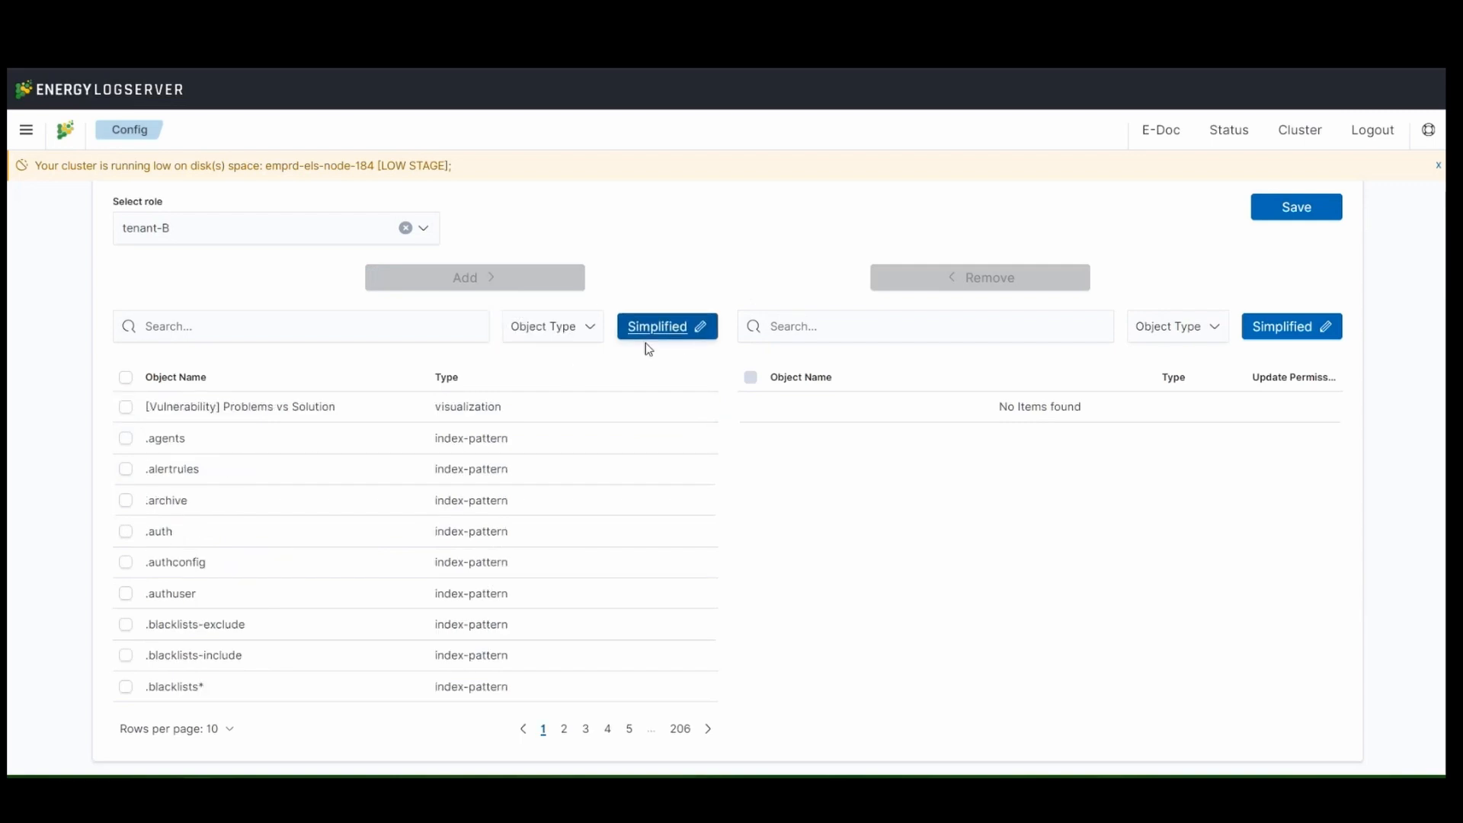
{"action": "left_click", "coordinate": [528, 339]}
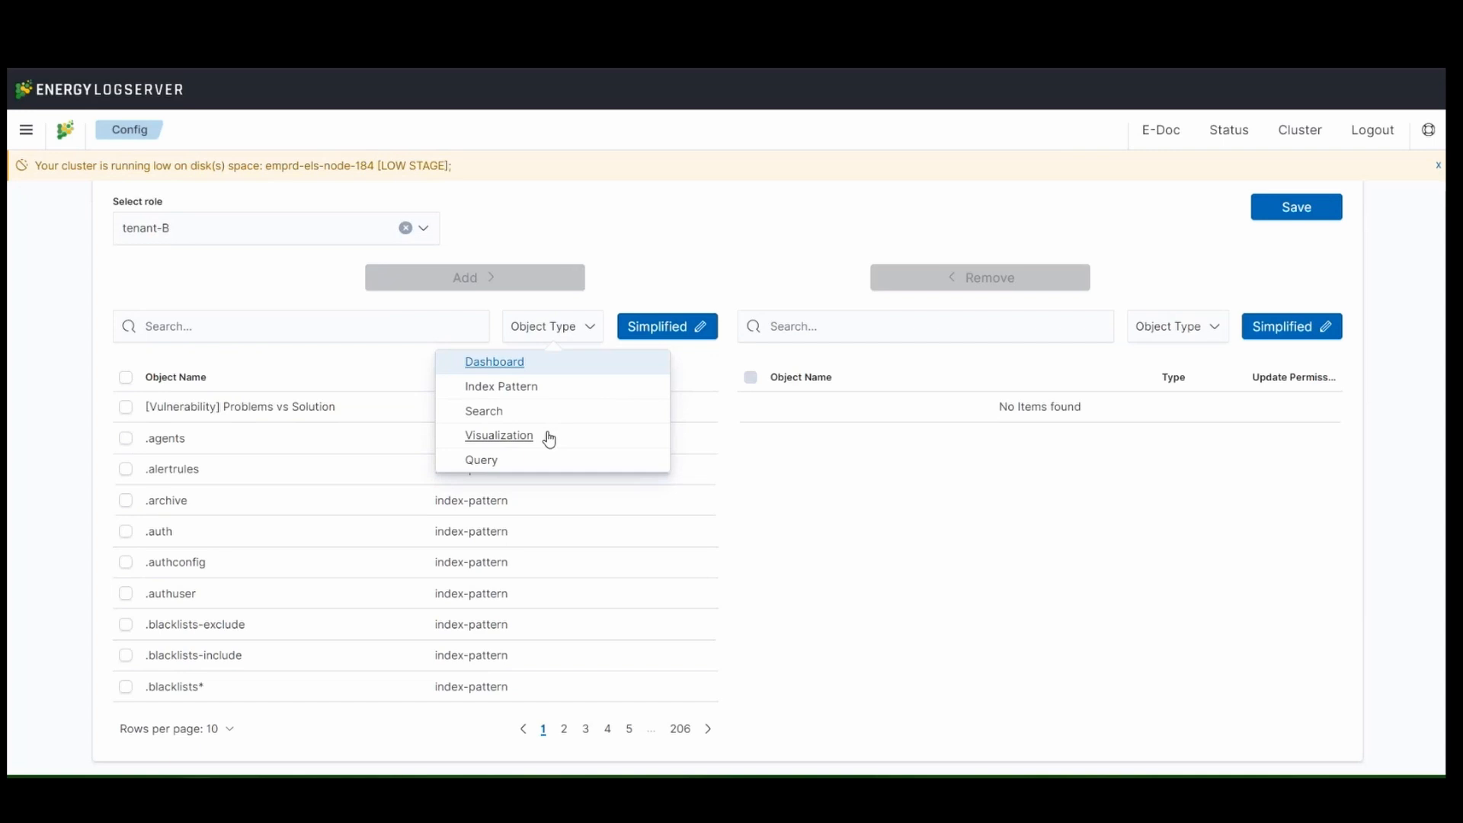
{"action": "left_click", "coordinate": [509, 389]}
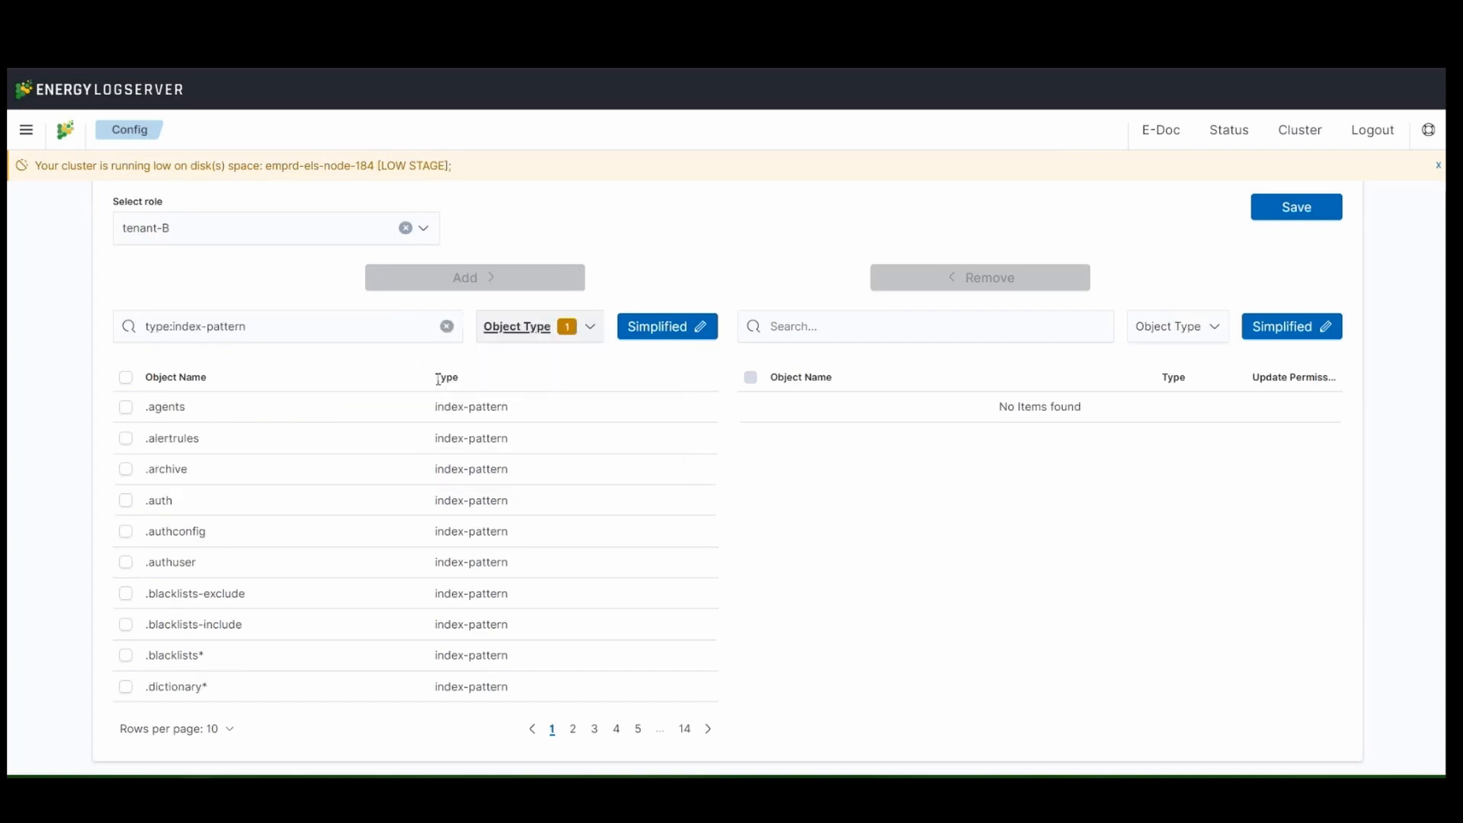
{"action": "left_click", "coordinate": [563, 335]}
{"action": "left_click", "coordinate": [99, 341]}
{"action": "left_click", "coordinate": [121, 658]}
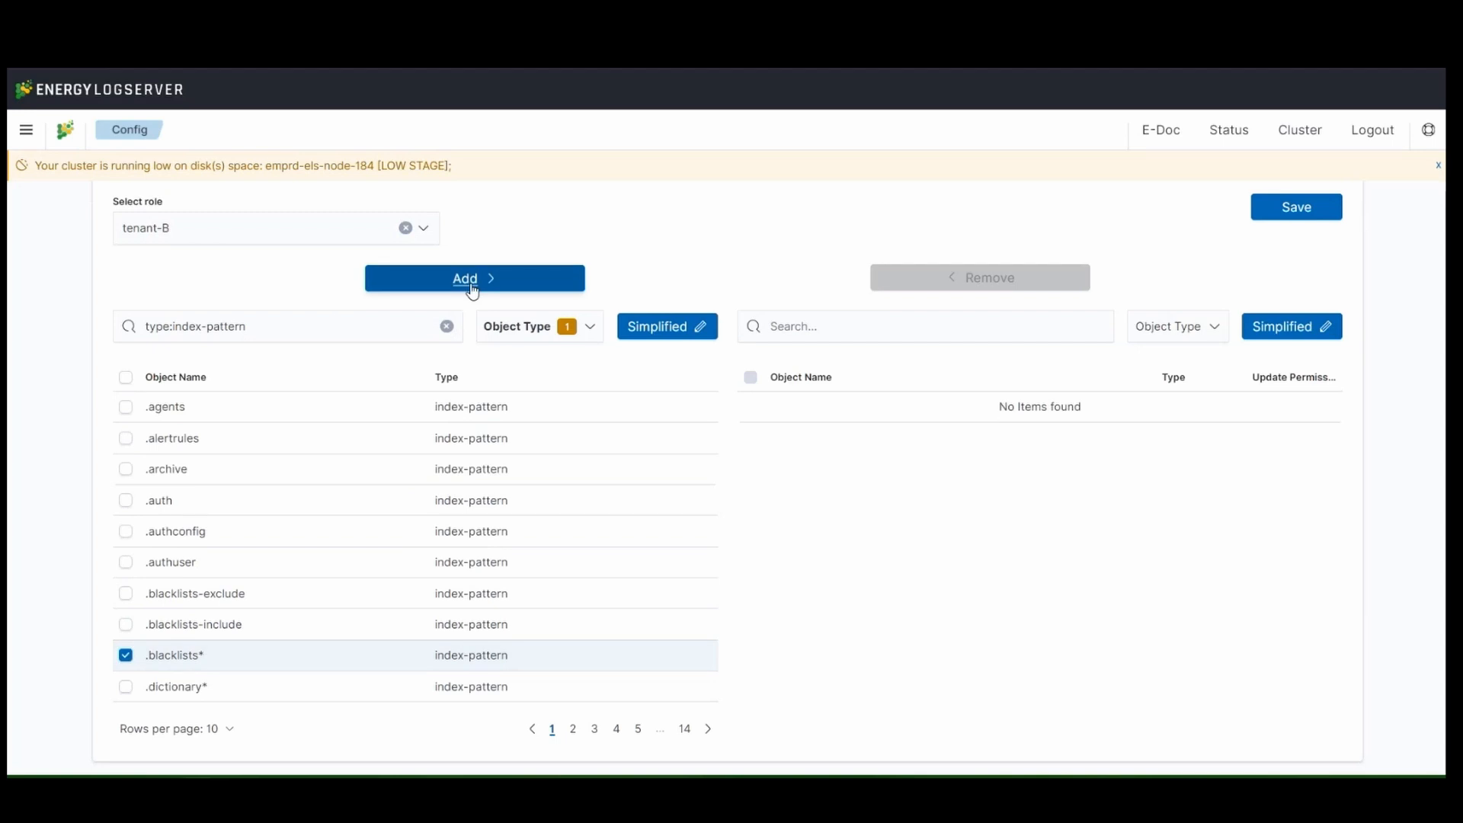
{"action": "left_click", "coordinate": [466, 280]}
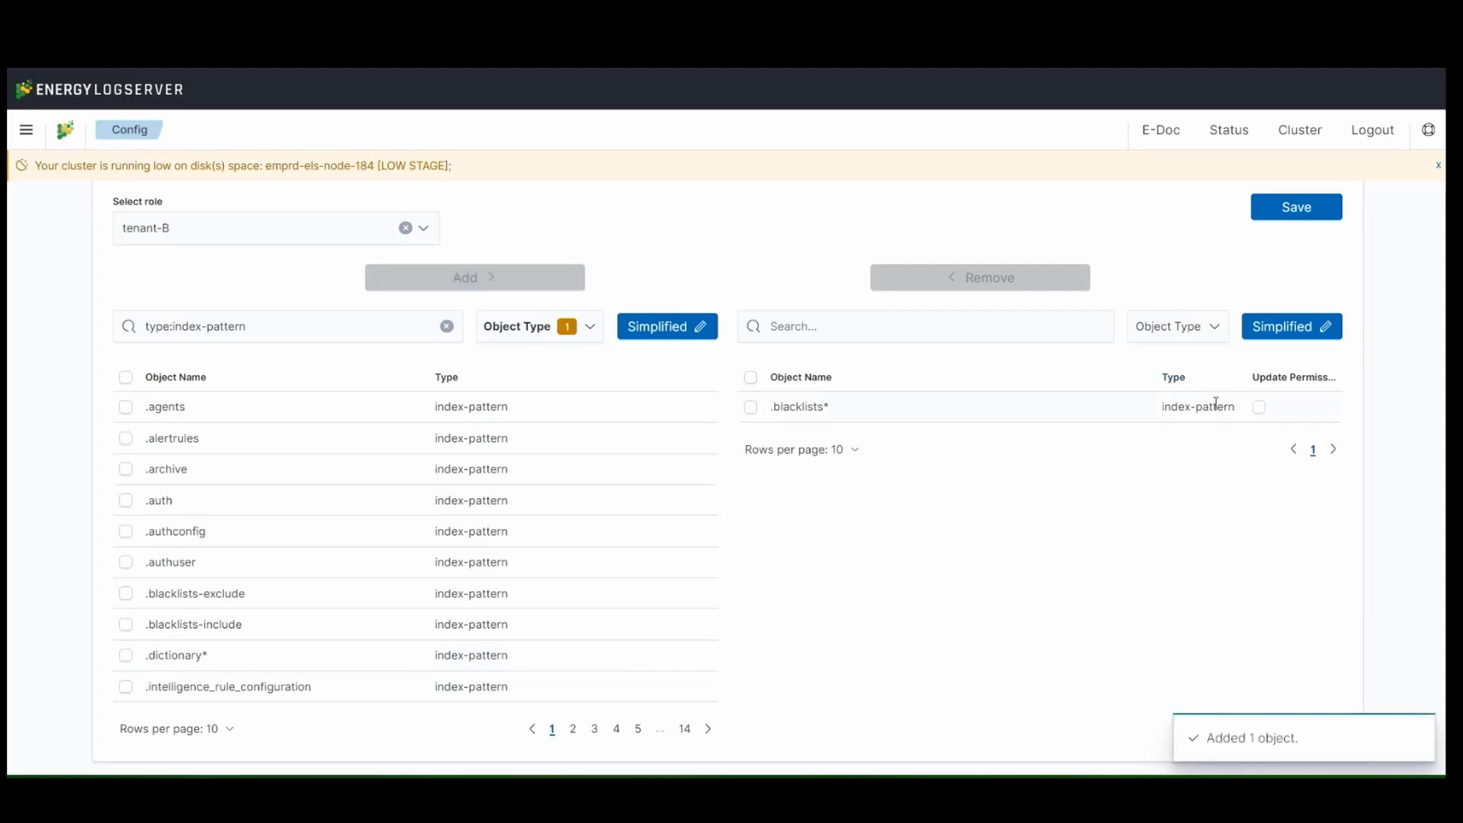
Step: Search the existing roles for "tenan" and check the menu apps assigned to tenant-B
{"action": "scroll", "coordinate": [1216, 404], "scroll_direction": "up", "scroll_amount": 2}
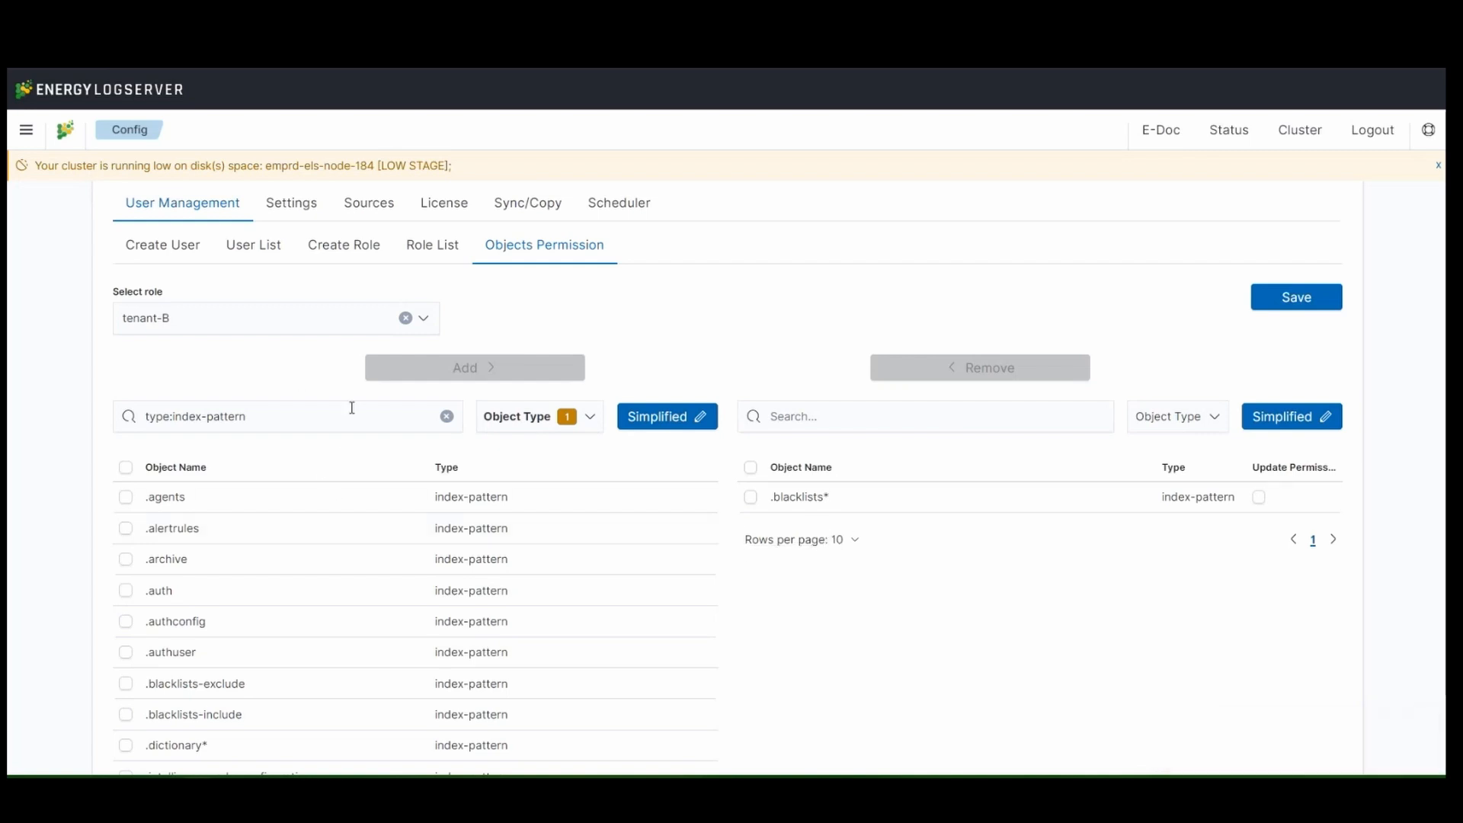
{"action": "left_click", "coordinate": [432, 249]}
{"action": "left_click", "coordinate": [309, 304]}
{"action": "type", "text": "t"}
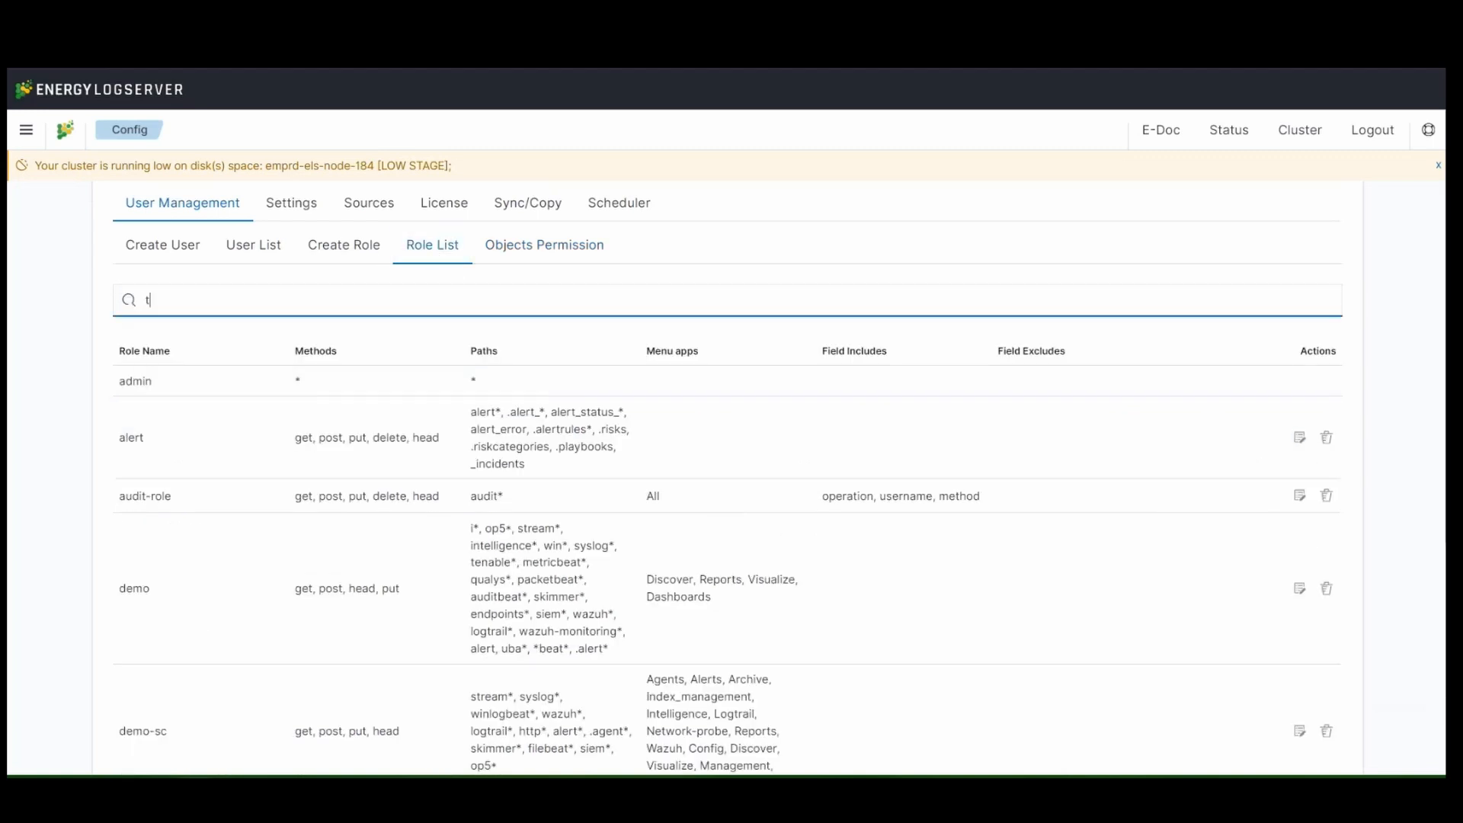
{"action": "type", "text": "enan"}
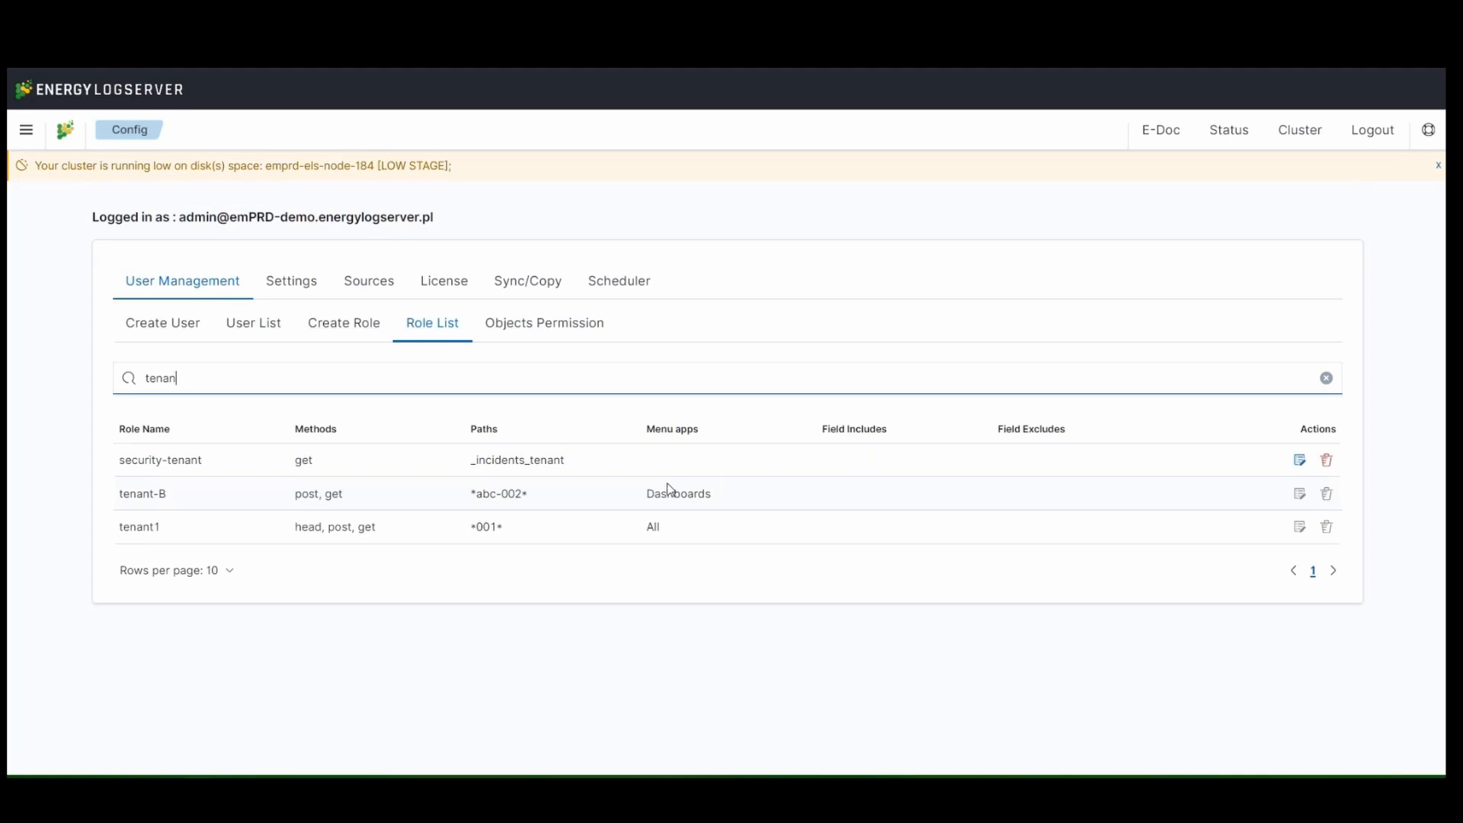
{"action": "left_click_drag", "start_coordinate": [652, 490], "coordinate": [720, 494]}
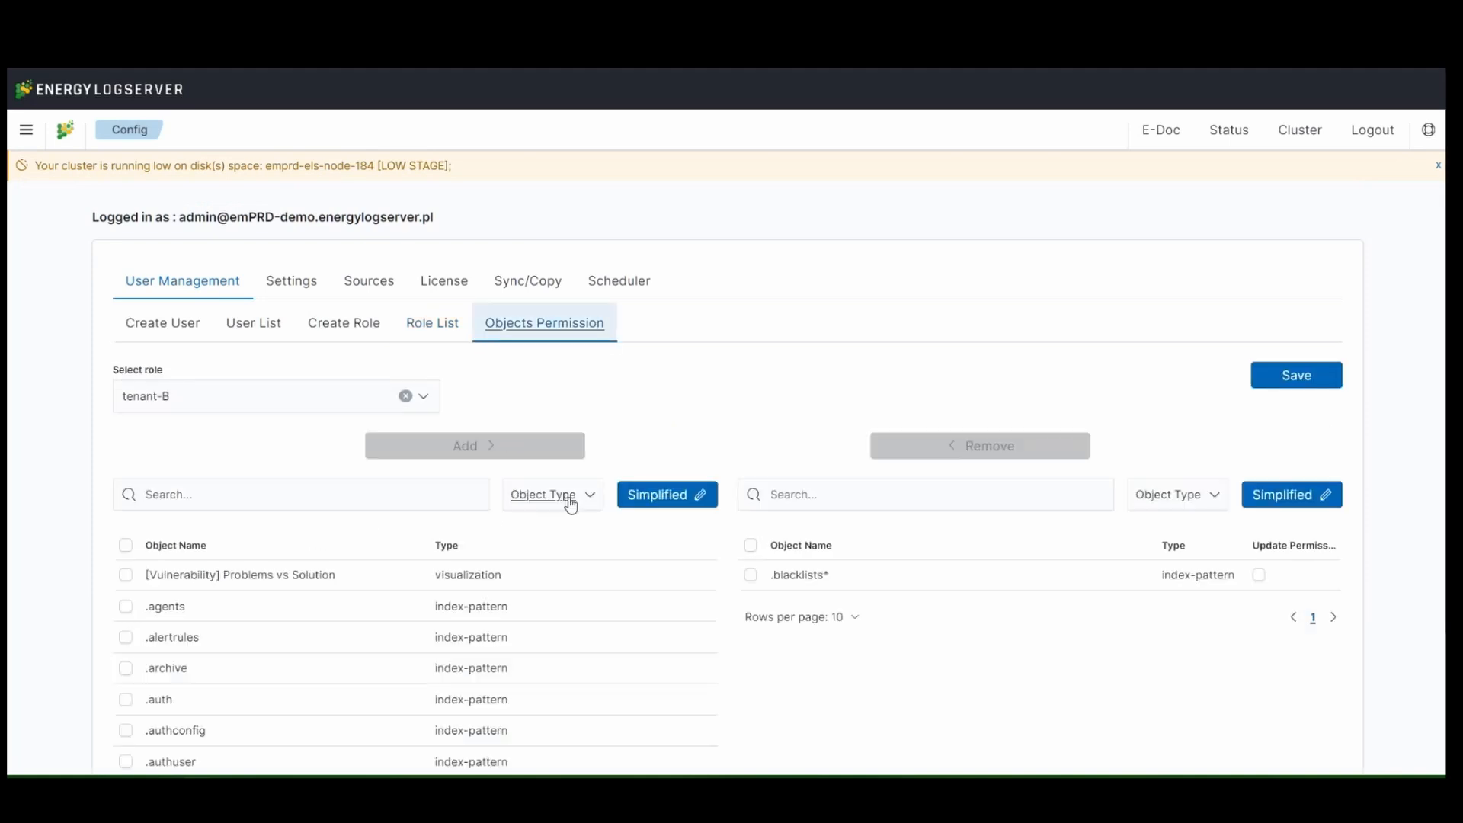
Step: Filter the objects available to tenant-B by dashboard type and select [AD] Accounts Overview
{"action": "left_click", "coordinate": [689, 509]}
{"action": "left_click", "coordinate": [688, 509]}
{"action": "left_click", "coordinate": [597, 509]}
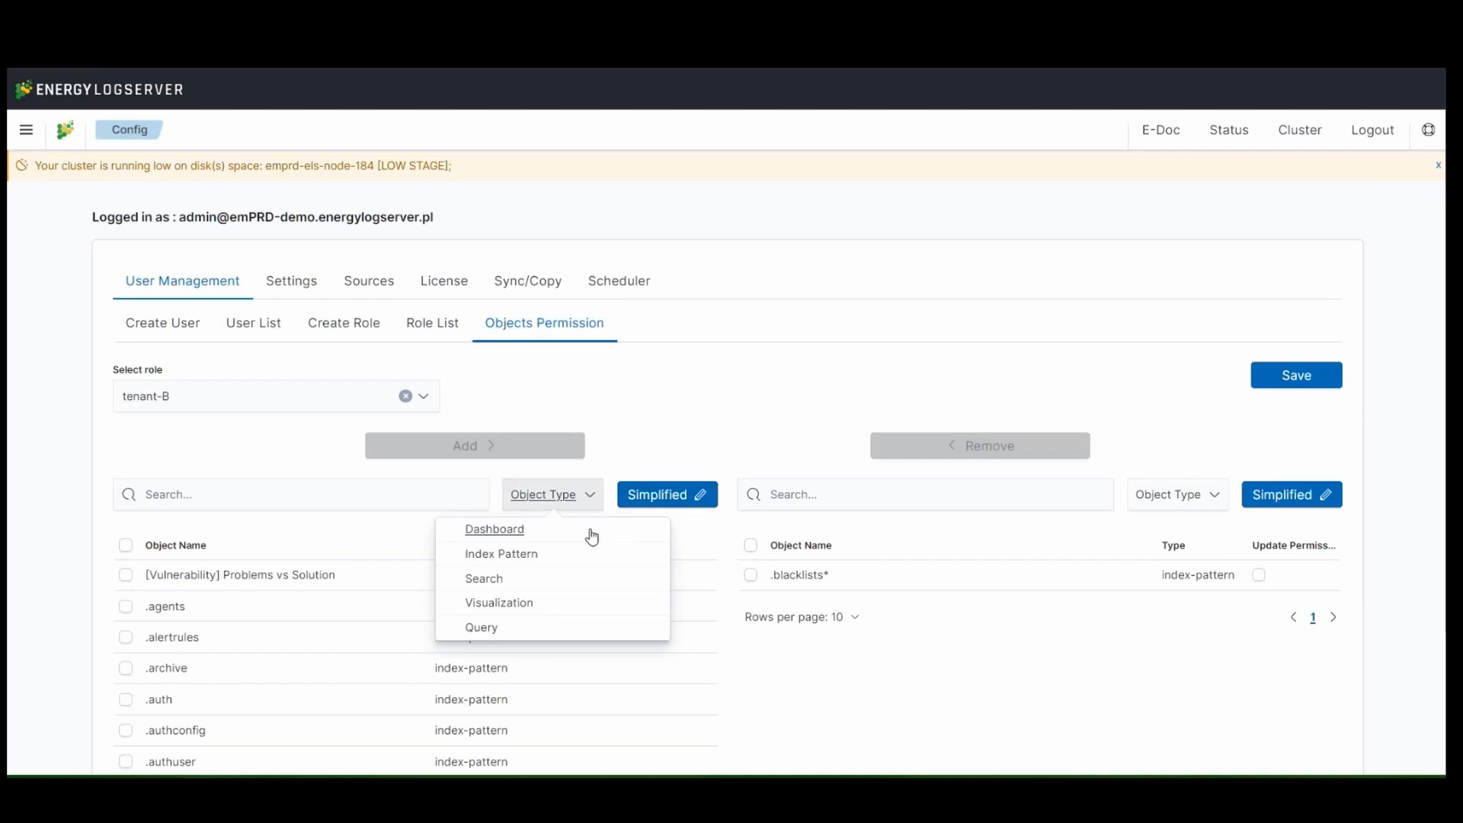
{"action": "left_click", "coordinate": [492, 525]}
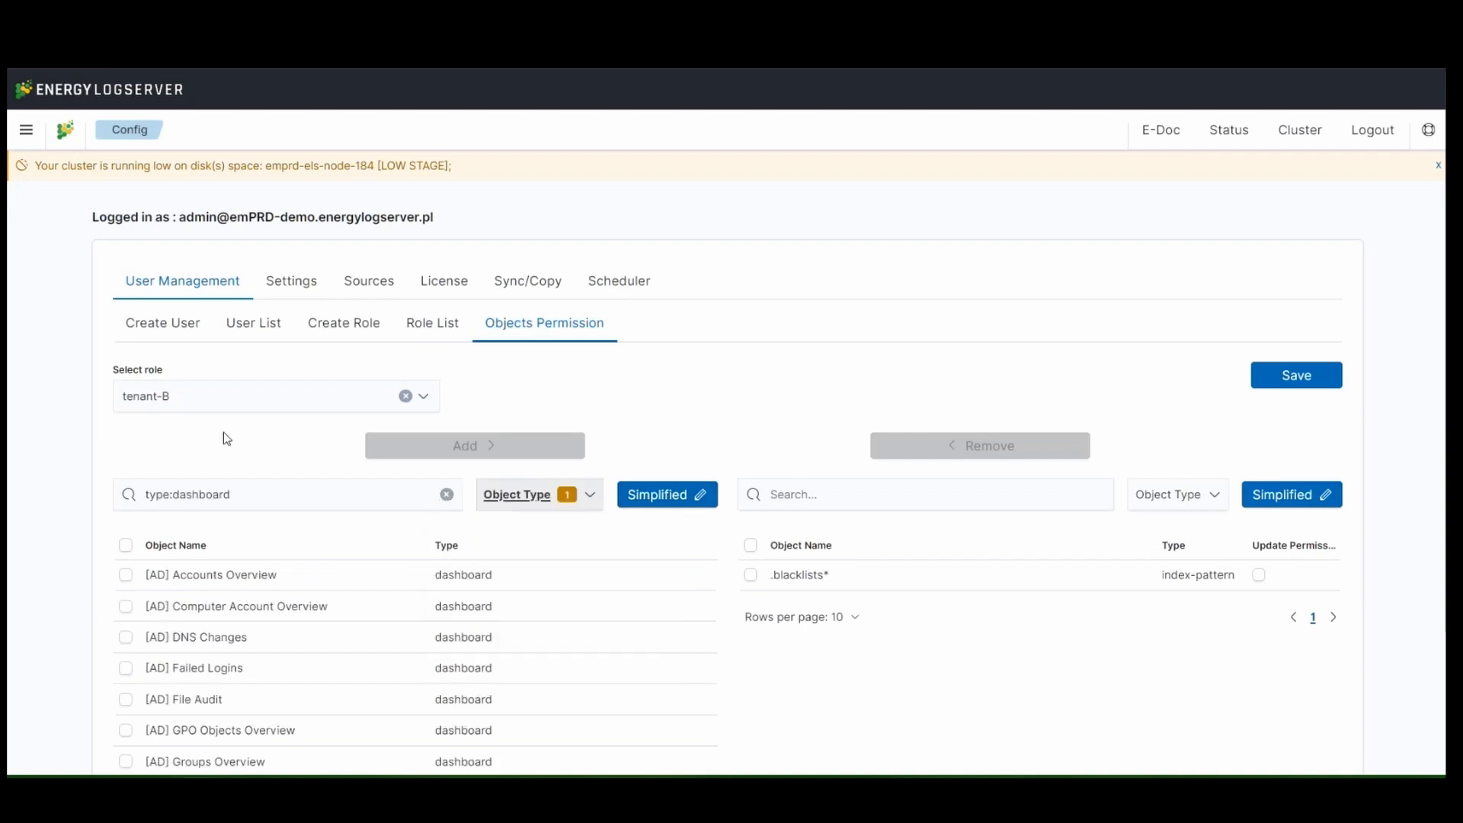
{"action": "scroll", "coordinate": [206, 502], "scroll_direction": "down", "scroll_amount": 2}
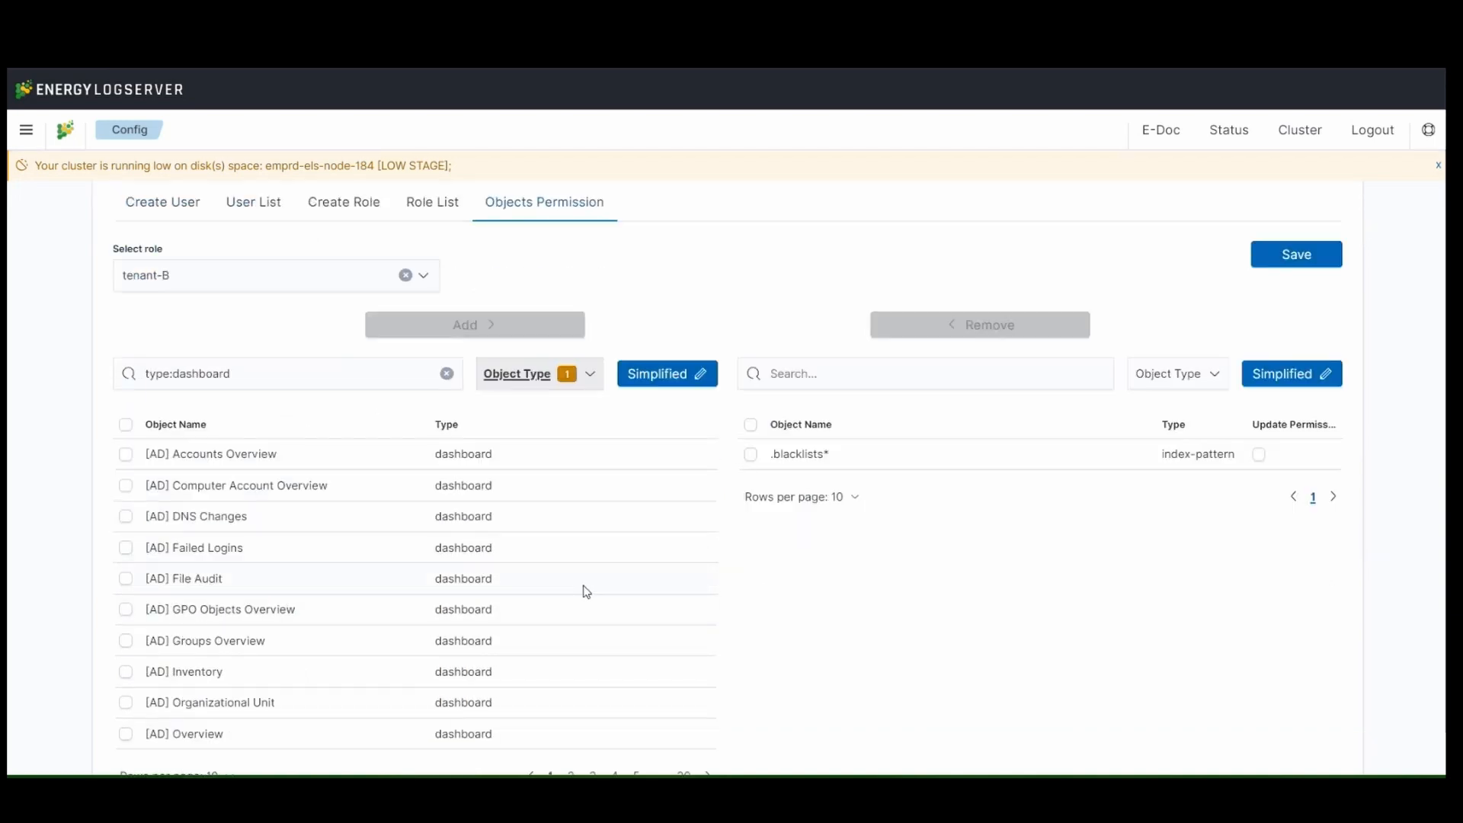
{"action": "left_click", "coordinate": [126, 454]}
Step: Open the saved objects in Stack Management and filter them to dashboards only
{"action": "left_click", "coordinate": [26, 129]}
{"action": "scroll", "coordinate": [114, 662], "scroll_direction": "down", "scroll_amount": 5}
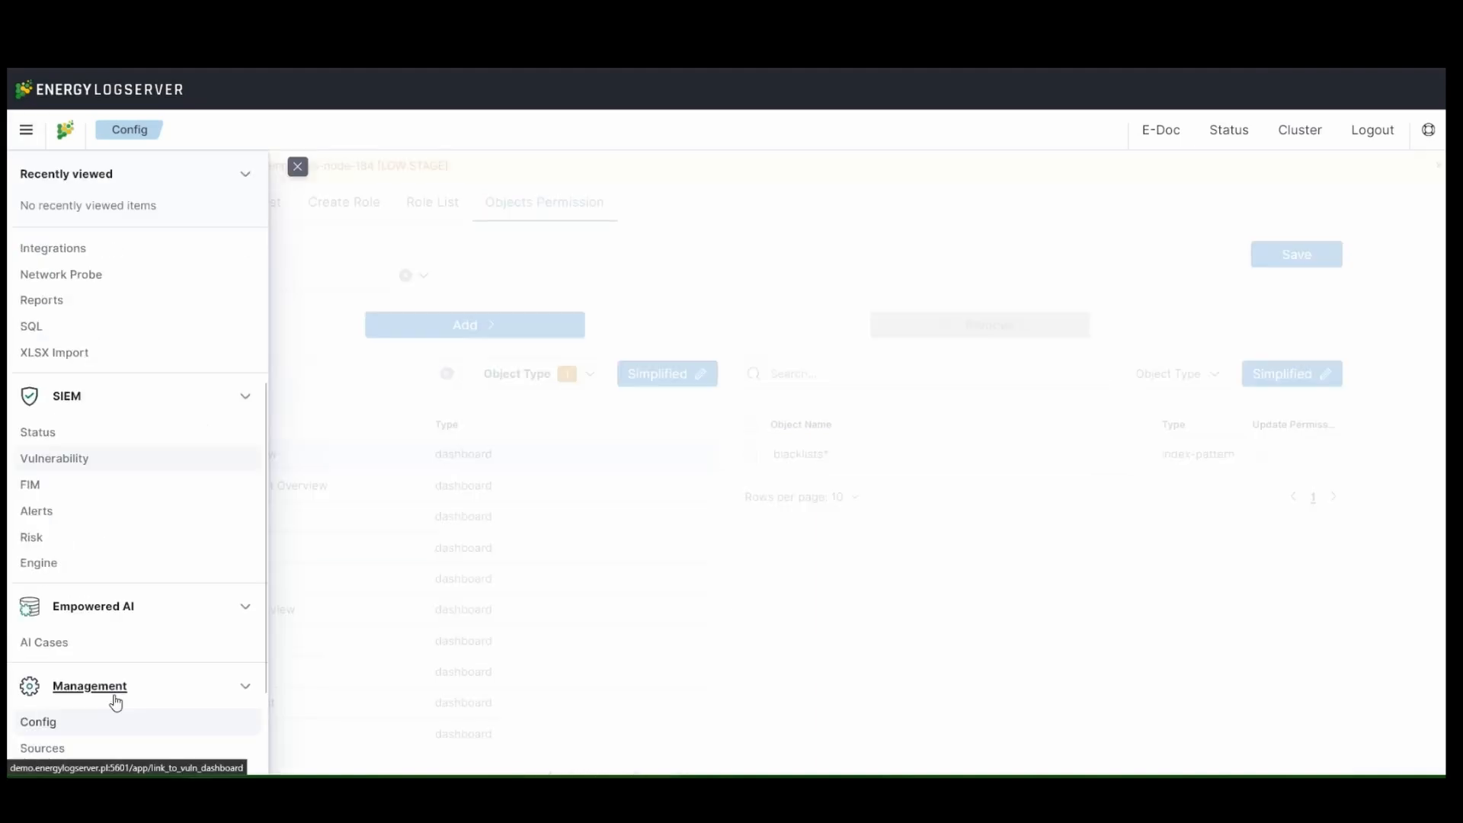
{"action": "left_click", "coordinate": [99, 723]}
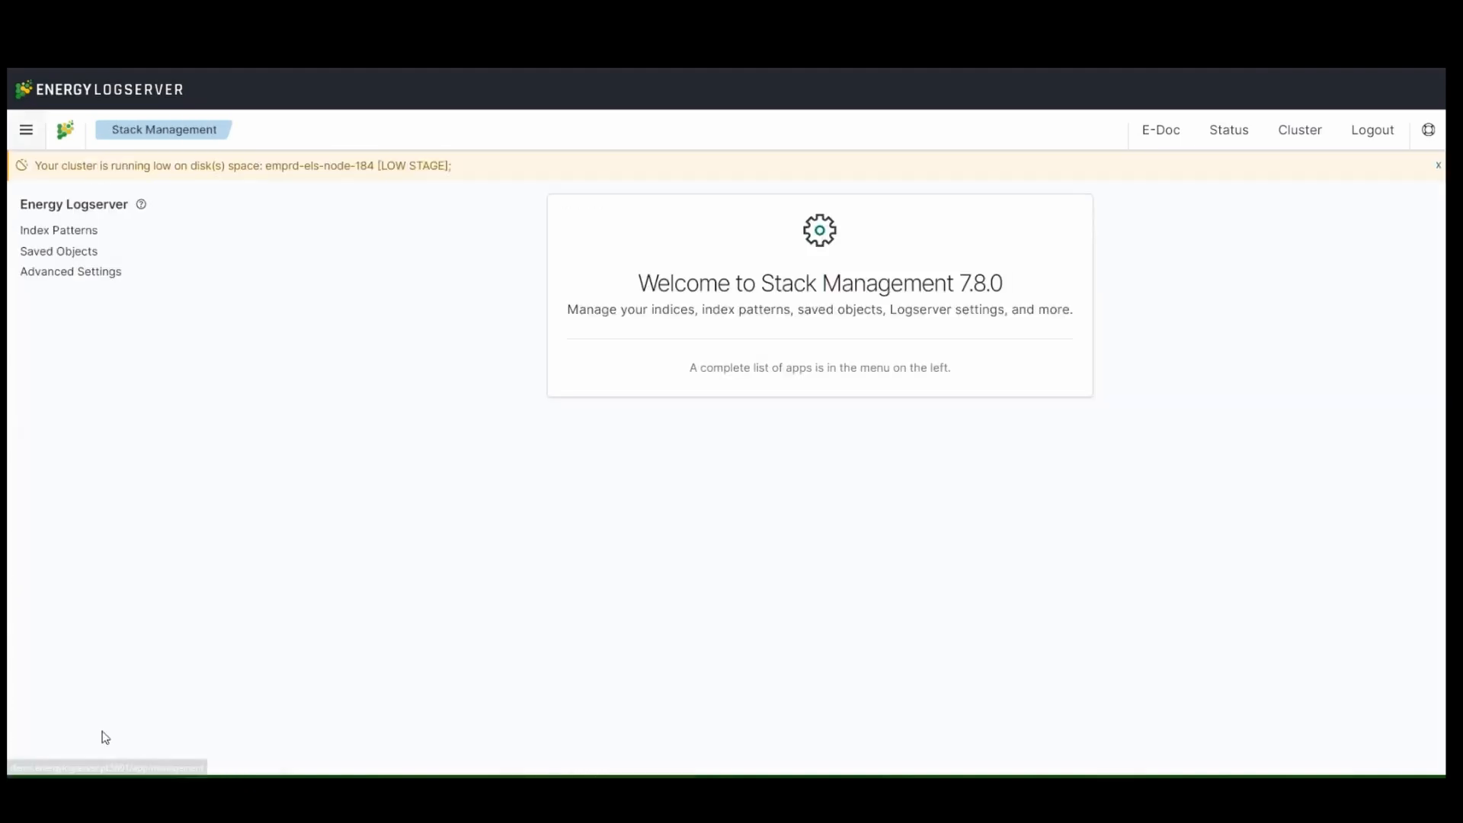
{"action": "left_click", "coordinate": [97, 252]}
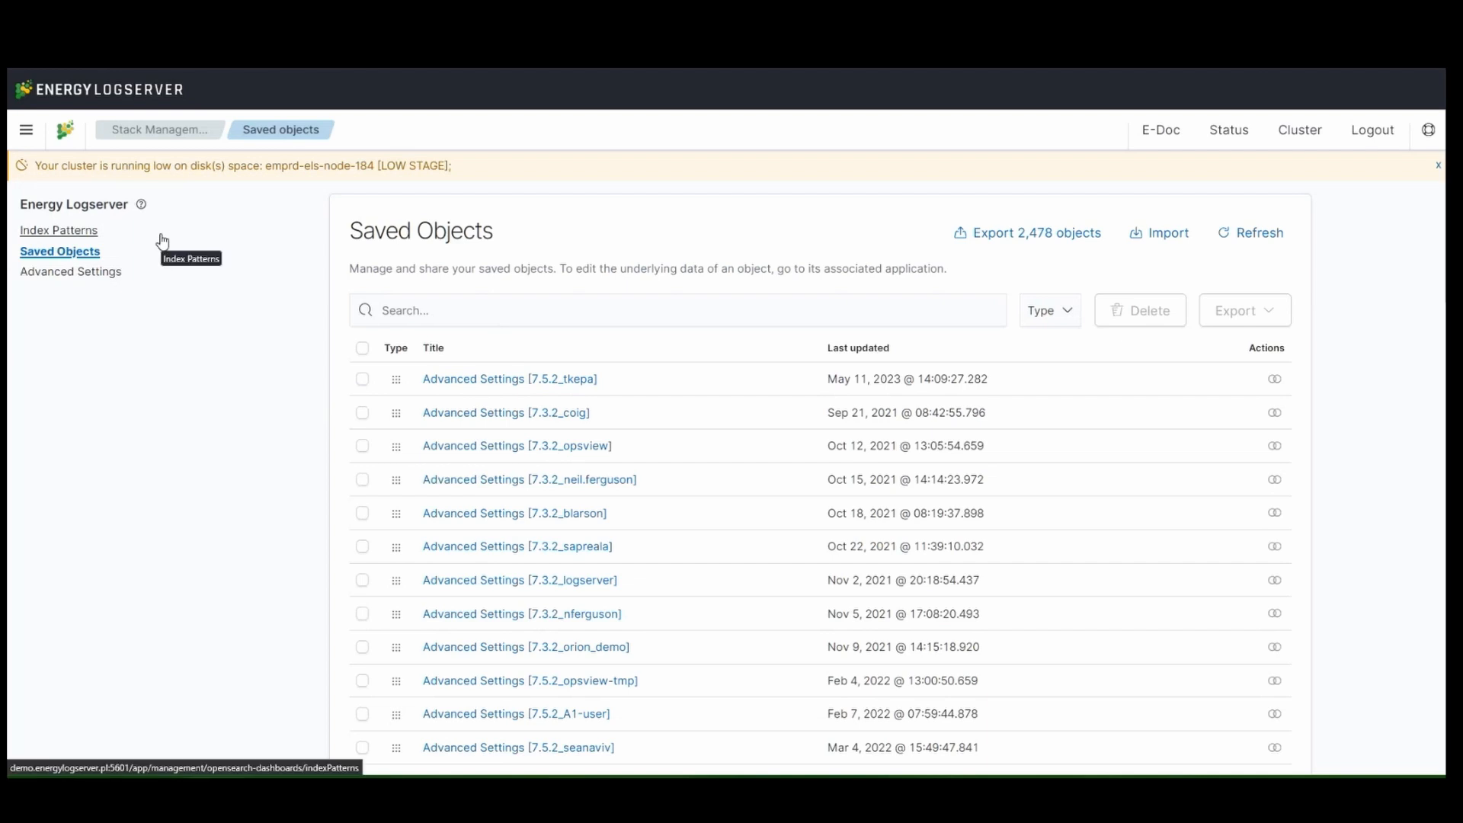
{"action": "left_click", "coordinate": [1066, 310]}
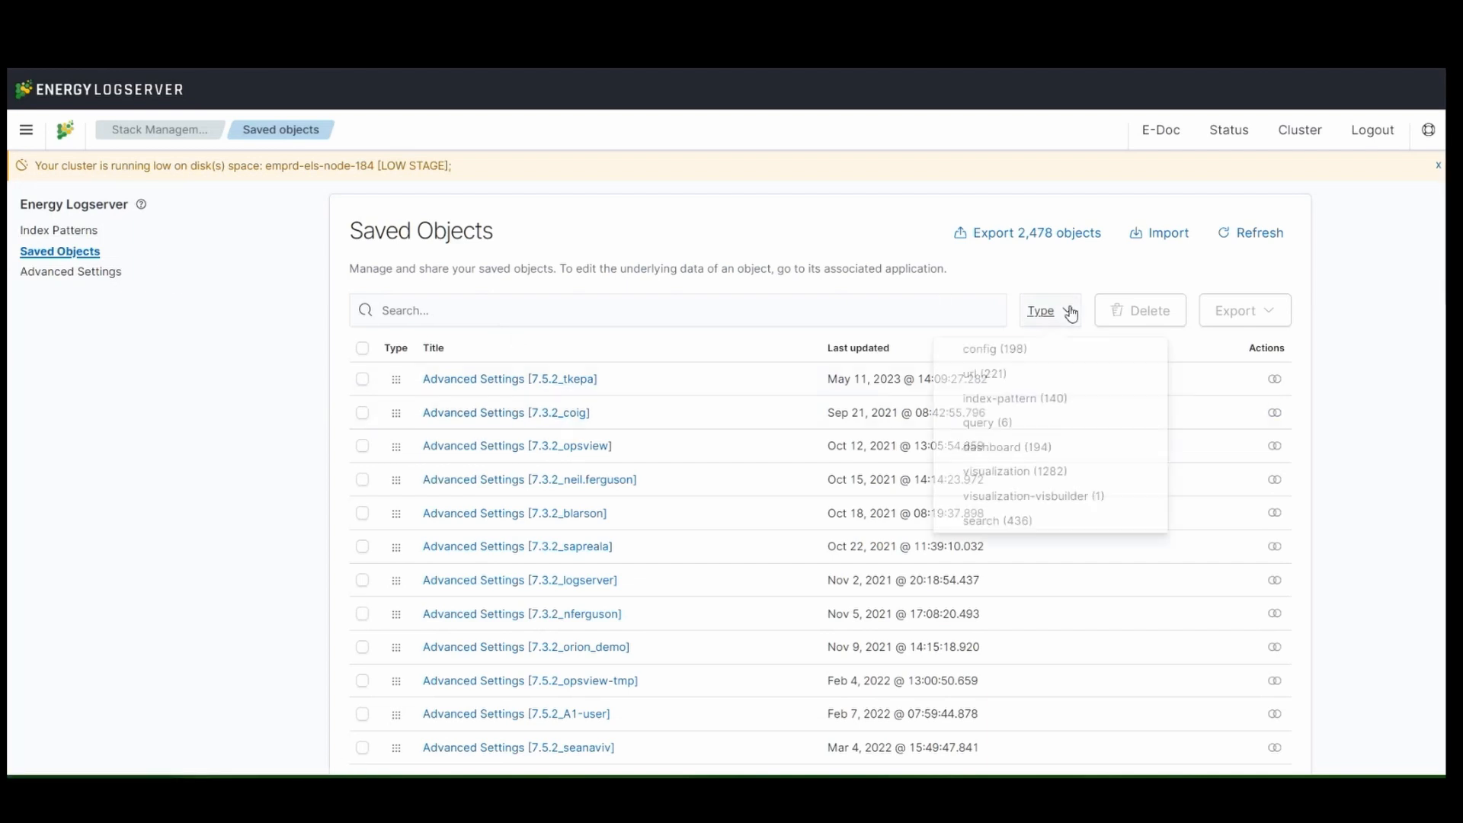
{"action": "left_click", "coordinate": [1049, 449]}
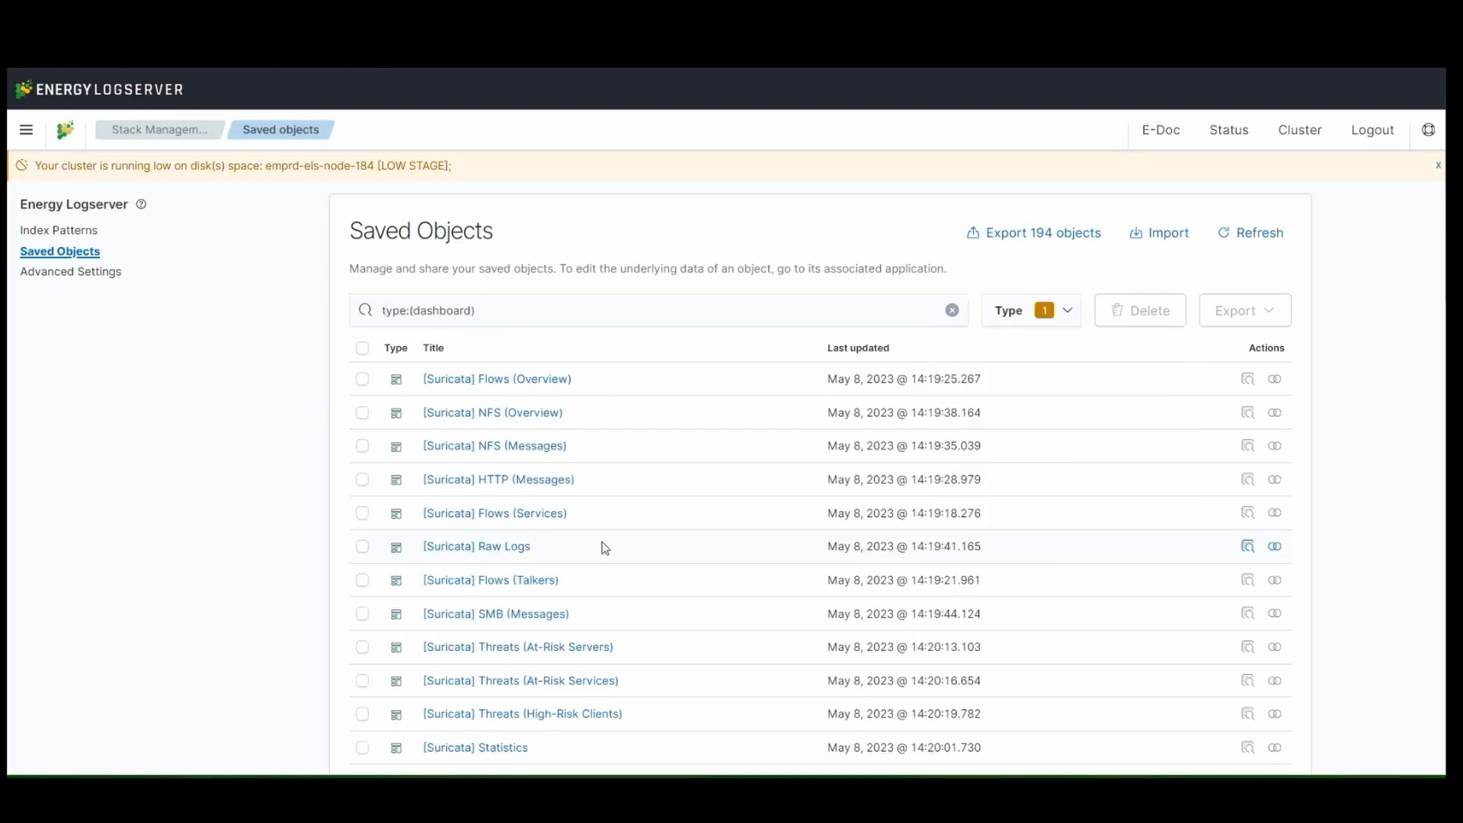
Step: Inspect the [Suricata] Raw Logs dashboard object's definition, including its panelsJSON and its references to visualizations and a search
{"action": "left_click", "coordinate": [1247, 547]}
{"action": "scroll", "coordinate": [483, 451], "scroll_direction": "down", "scroll_amount": 4}
{"action": "scroll", "coordinate": [560, 553], "scroll_direction": "down", "scroll_amount": 3}
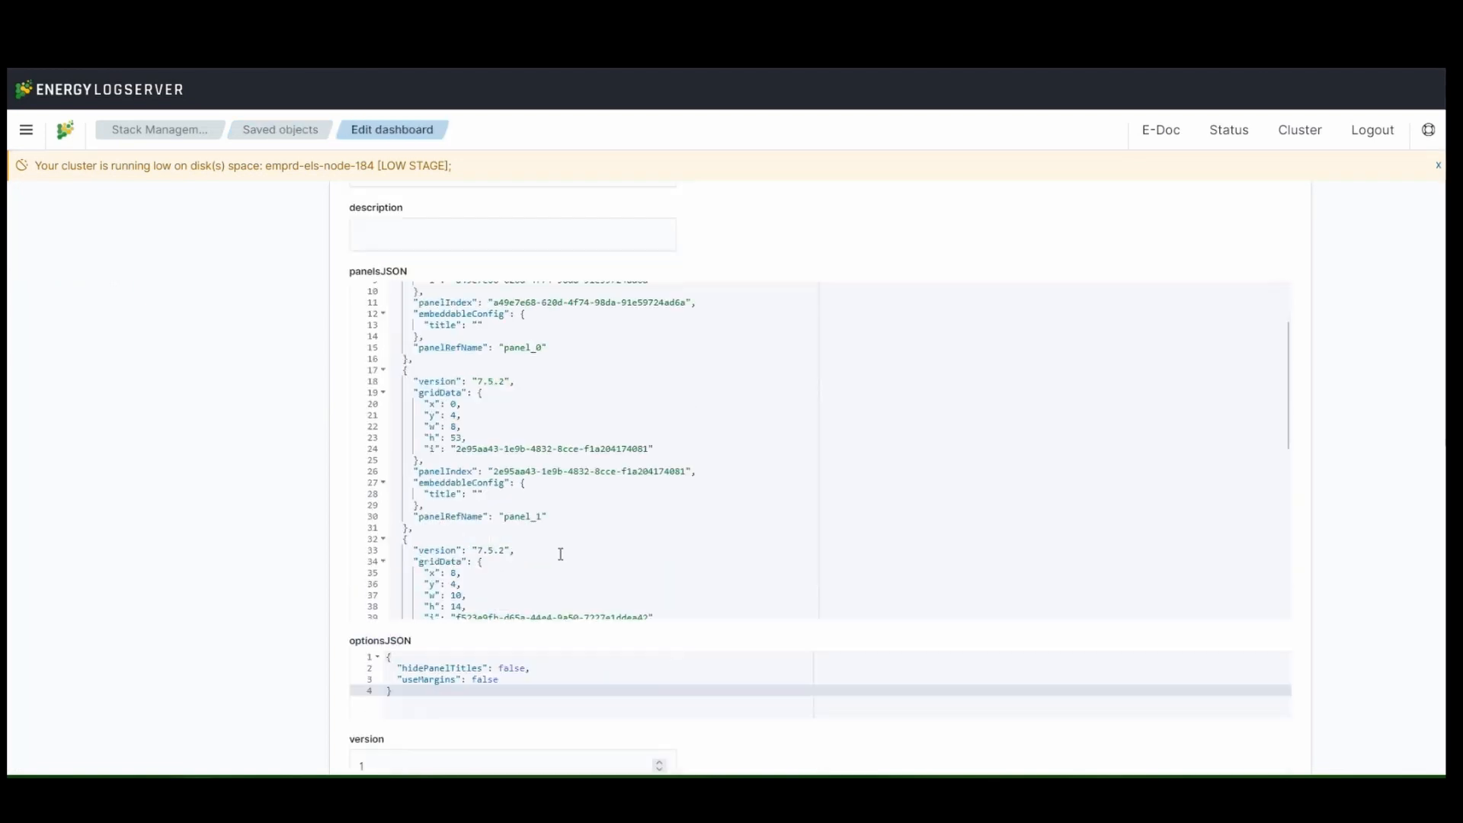
{"action": "scroll", "coordinate": [526, 483], "scroll_direction": "down", "scroll_amount": 10}
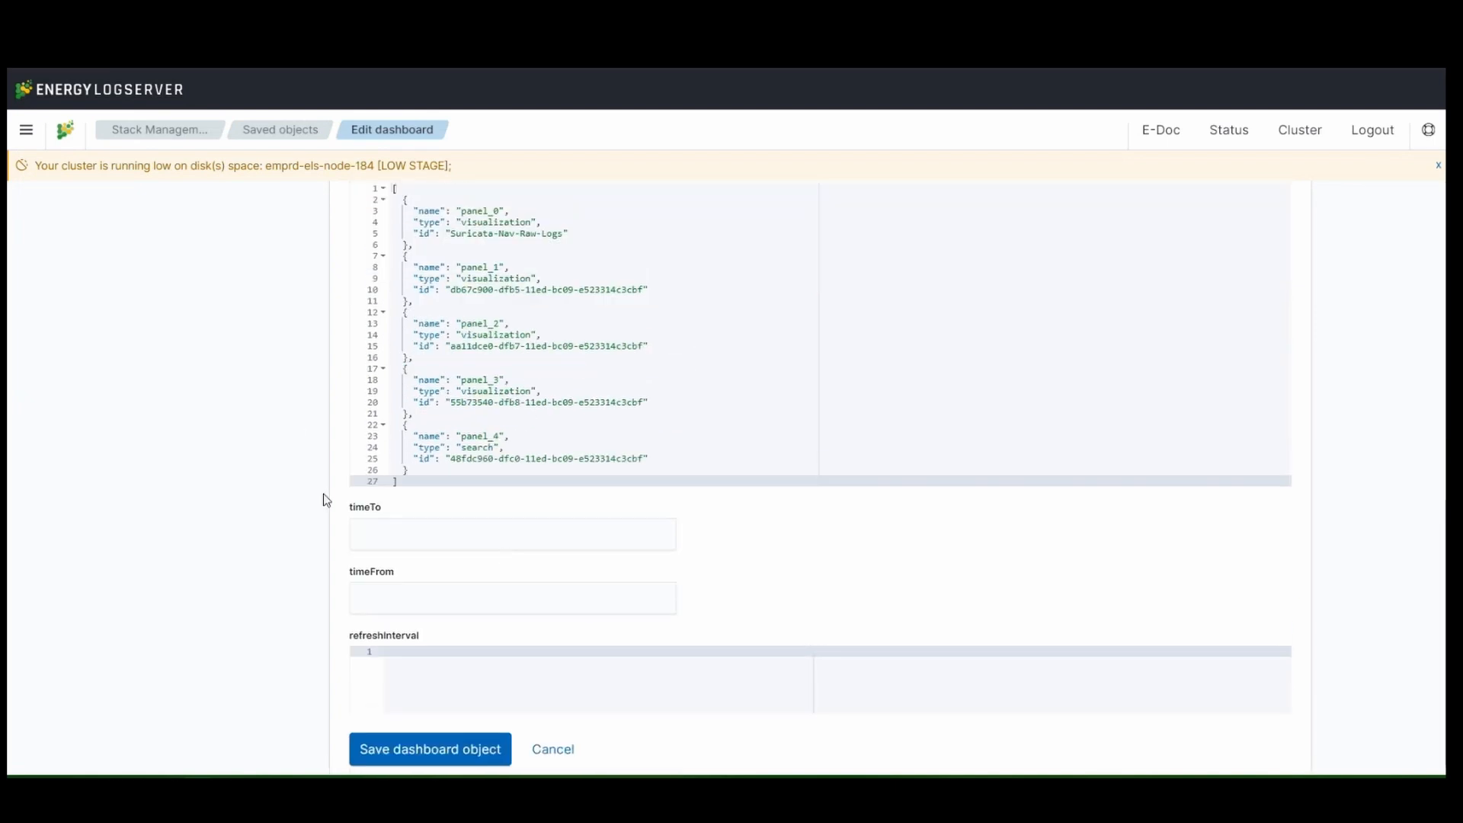
{"action": "scroll", "coordinate": [567, 507], "scroll_direction": "up", "scroll_amount": 1}
{"action": "scroll", "coordinate": [543, 548], "scroll_direction": "up", "scroll_amount": 1}
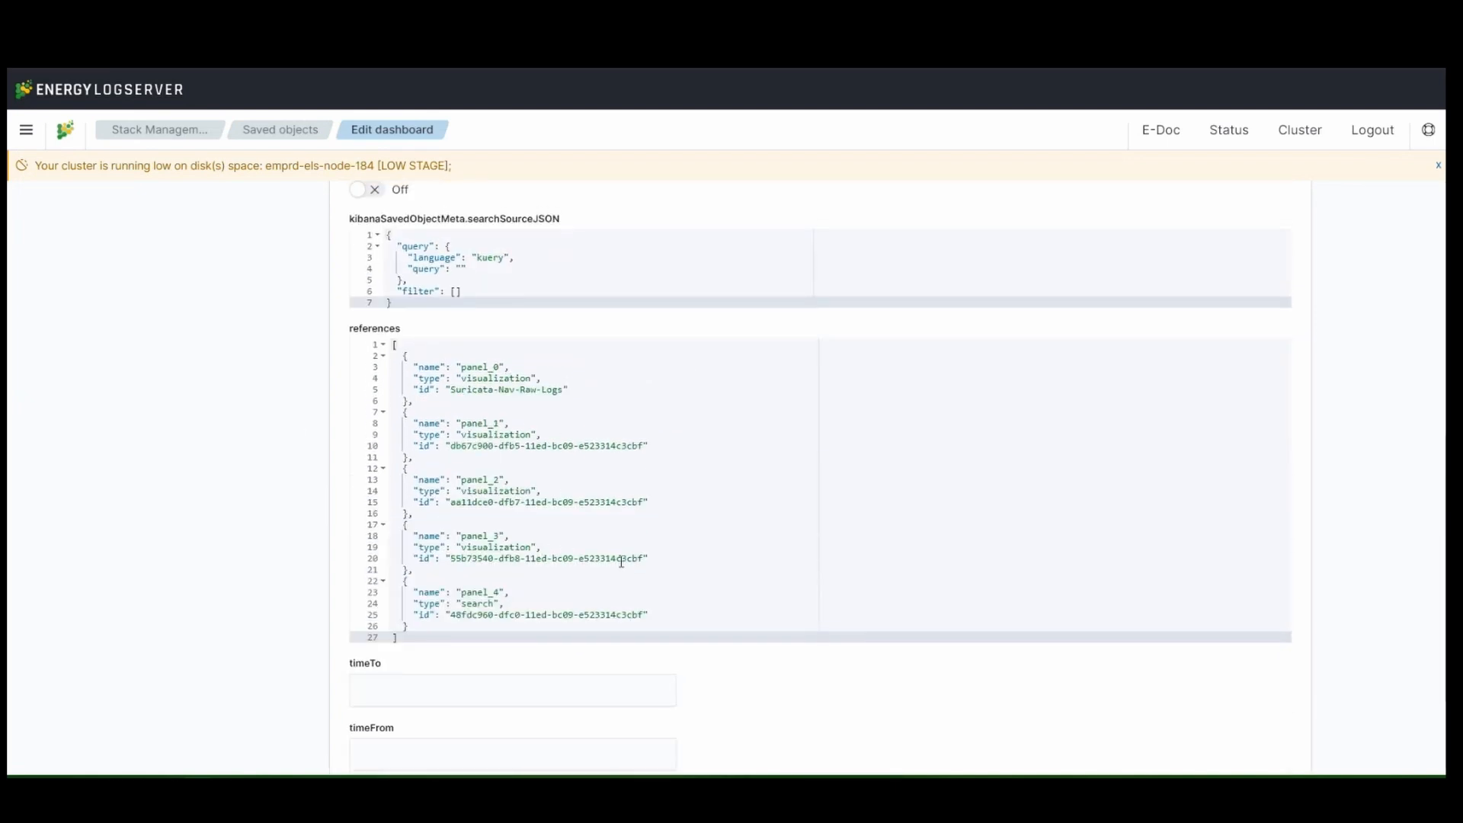
{"action": "scroll", "coordinate": [533, 552], "scroll_direction": "down", "scroll_amount": 1}
{"action": "scroll", "coordinate": [281, 605], "scroll_direction": "up", "scroll_amount": 1}
{"action": "scroll", "coordinate": [277, 541], "scroll_direction": "up", "scroll_amount": 10}
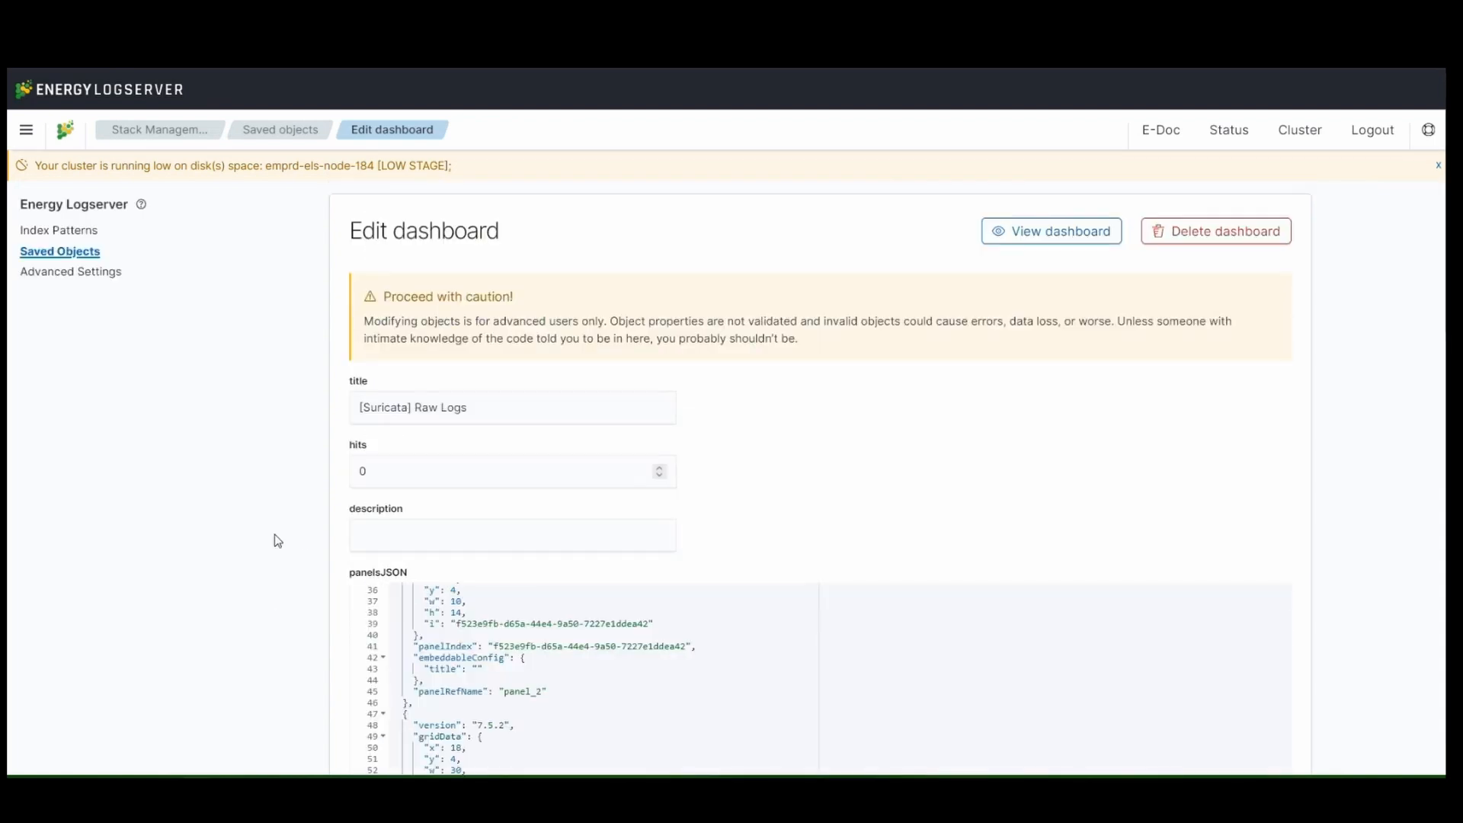
Step: Open Discover and copy the index name syslog-2025.07.23 from the expanded log document
{"action": "left_click", "coordinate": [42, 129]}
{"action": "left_click", "coordinate": [66, 336]}
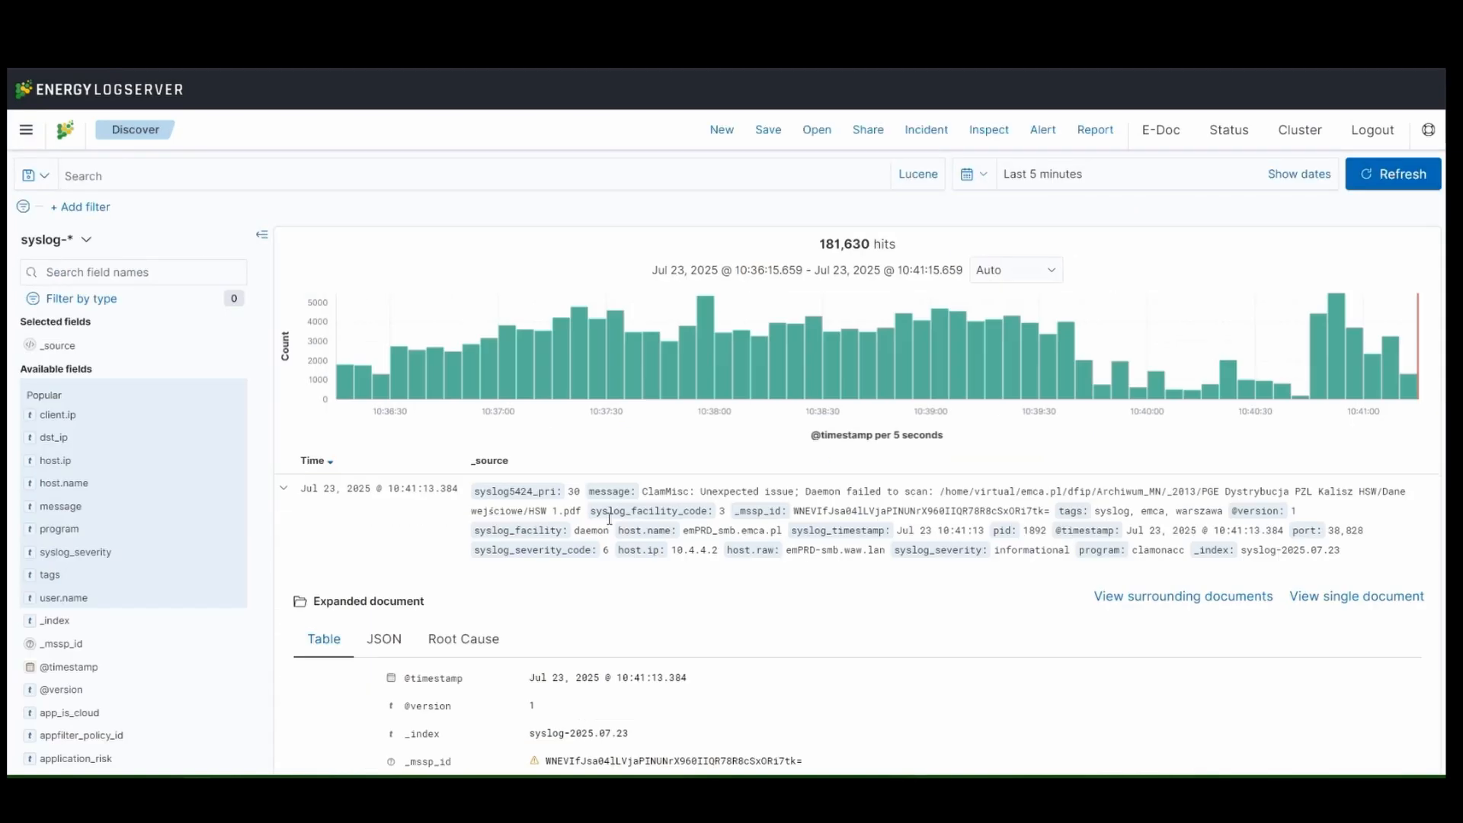
{"action": "left_click_drag", "start_coordinate": [632, 733], "coordinate": [516, 727]}
{"action": "key", "text": "ctrl+c"}
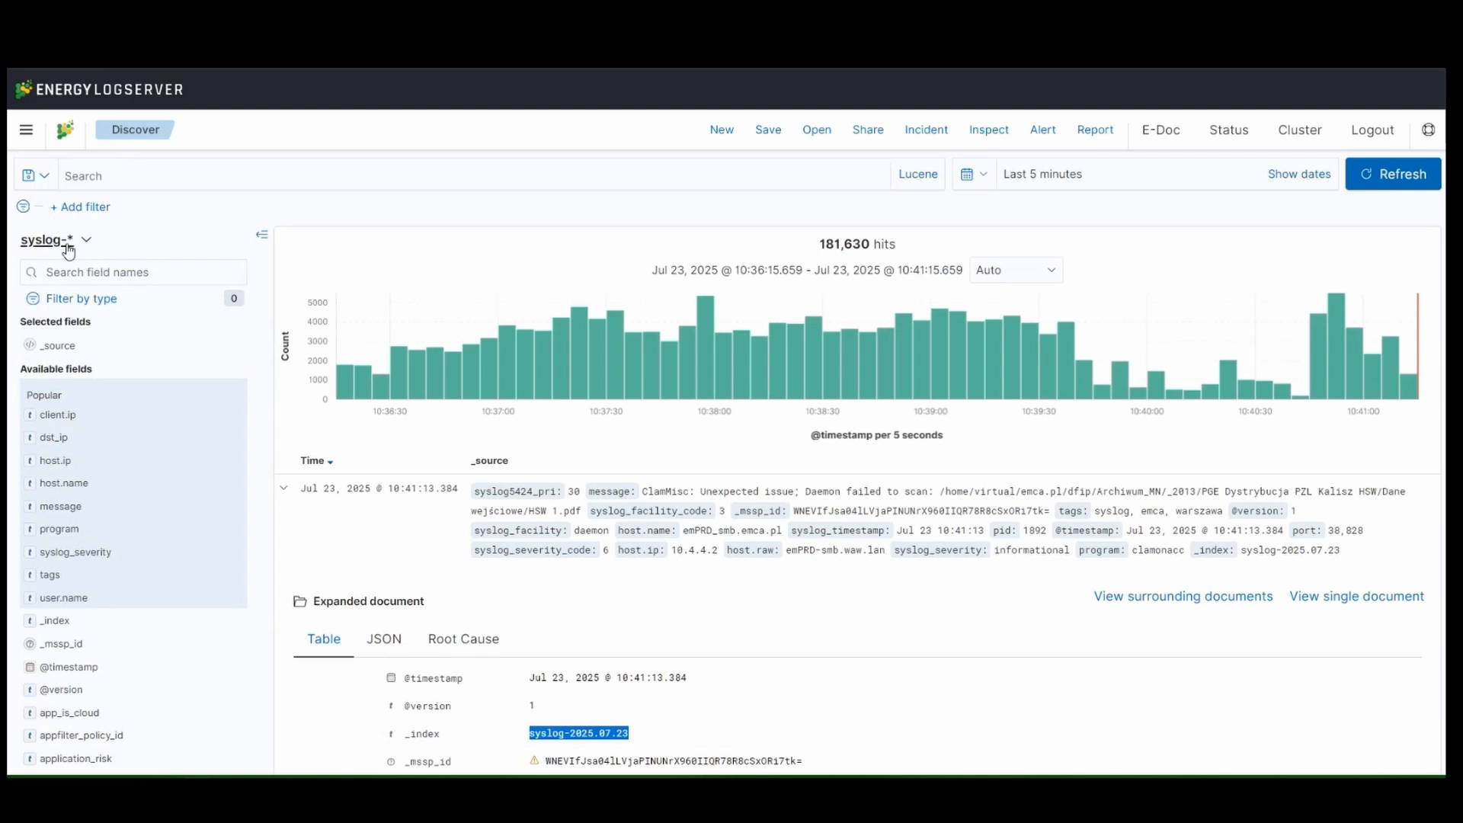
{"action": "left_click", "coordinate": [26, 130]}
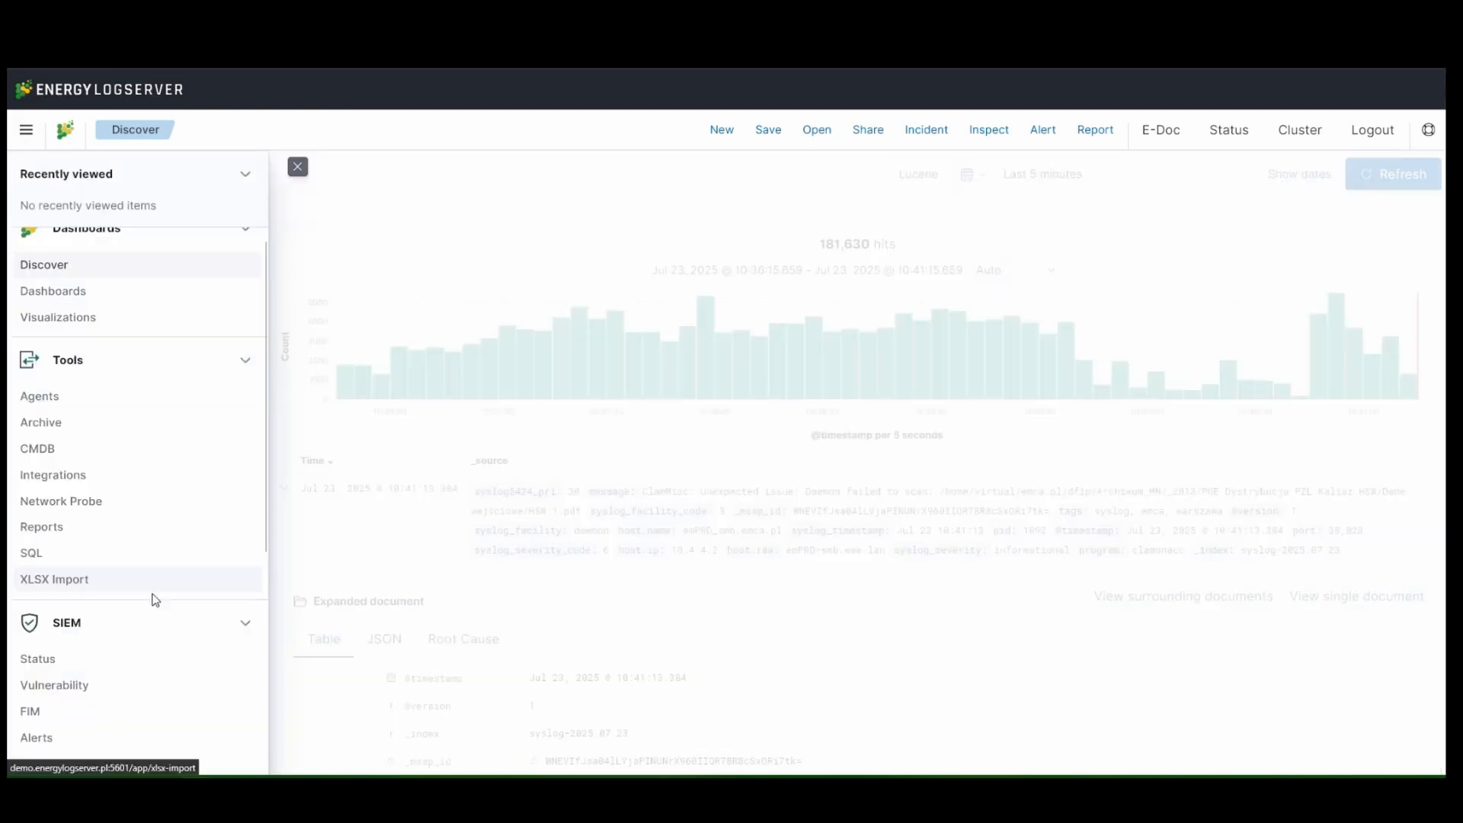
{"action": "scroll", "coordinate": [145, 618], "scroll_direction": "down", "scroll_amount": 5}
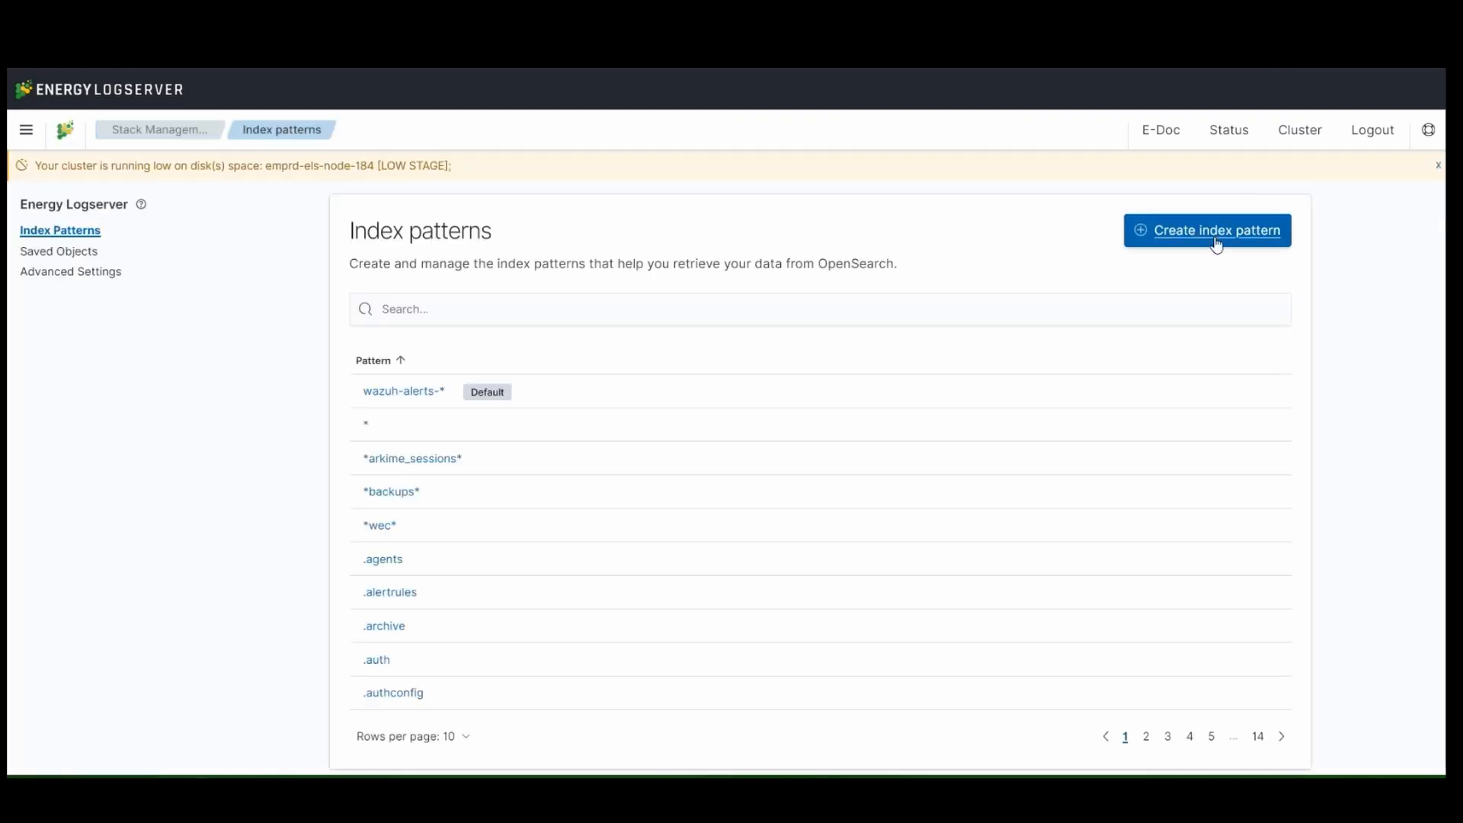
{"action": "left_click", "coordinate": [1217, 230]}
{"action": "key", "text": "ctrl+v"}
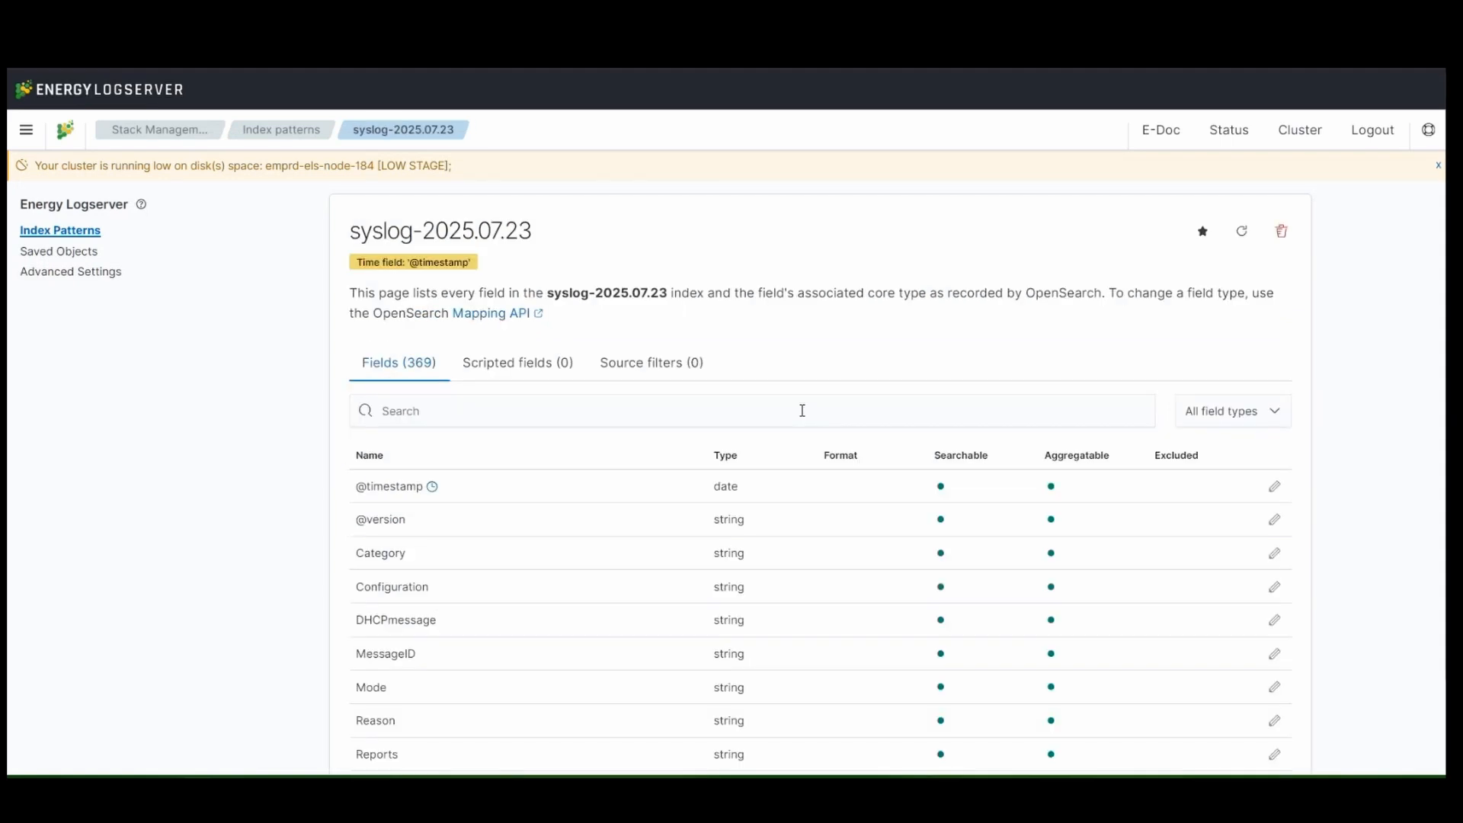
{"action": "triple_click", "coordinate": [454, 242]}
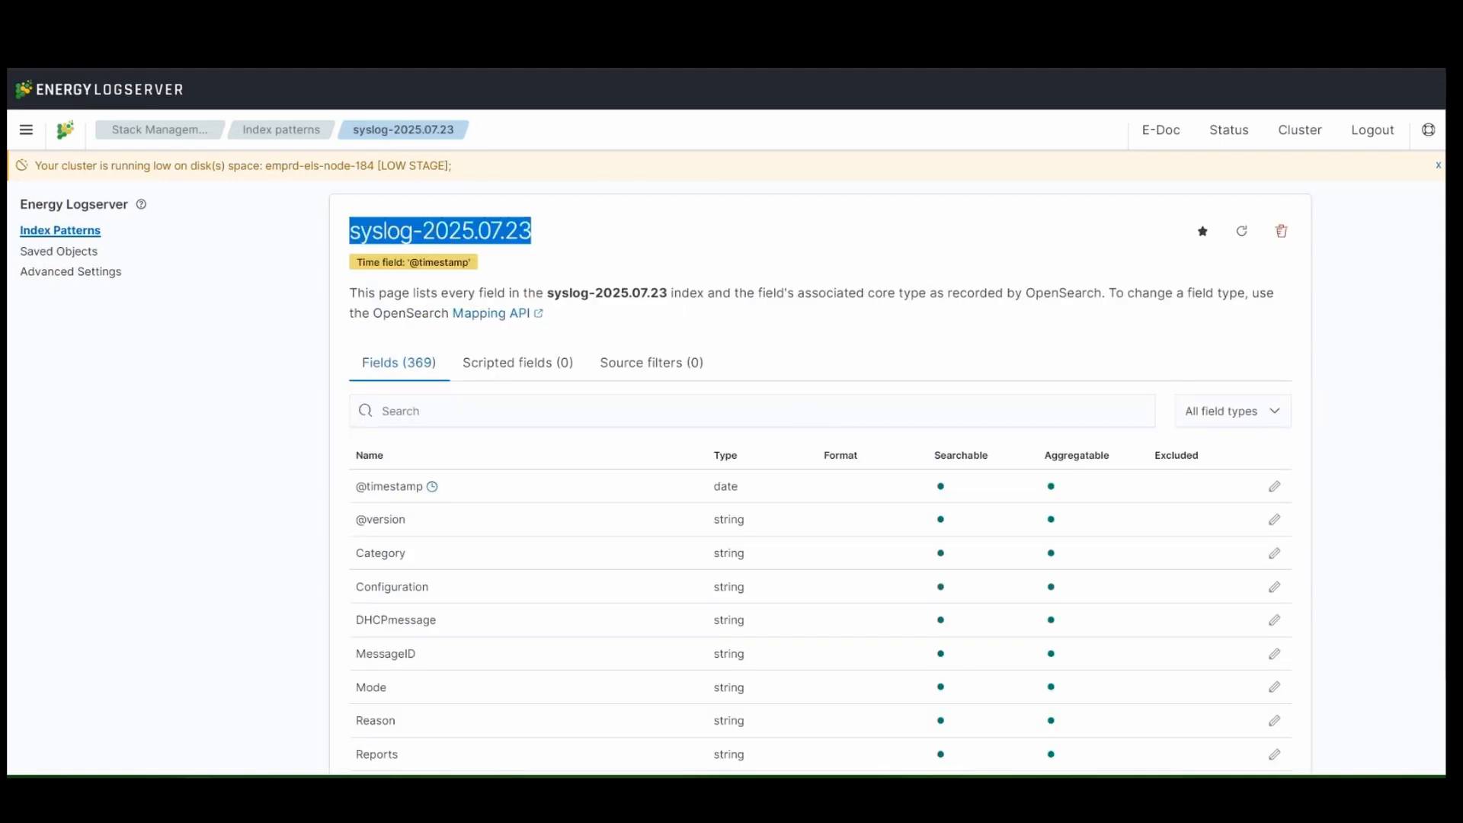
Step: Start creating a new visualization of type Metric
{"action": "left_click", "coordinate": [26, 131]}
{"action": "left_click", "coordinate": [89, 337]}
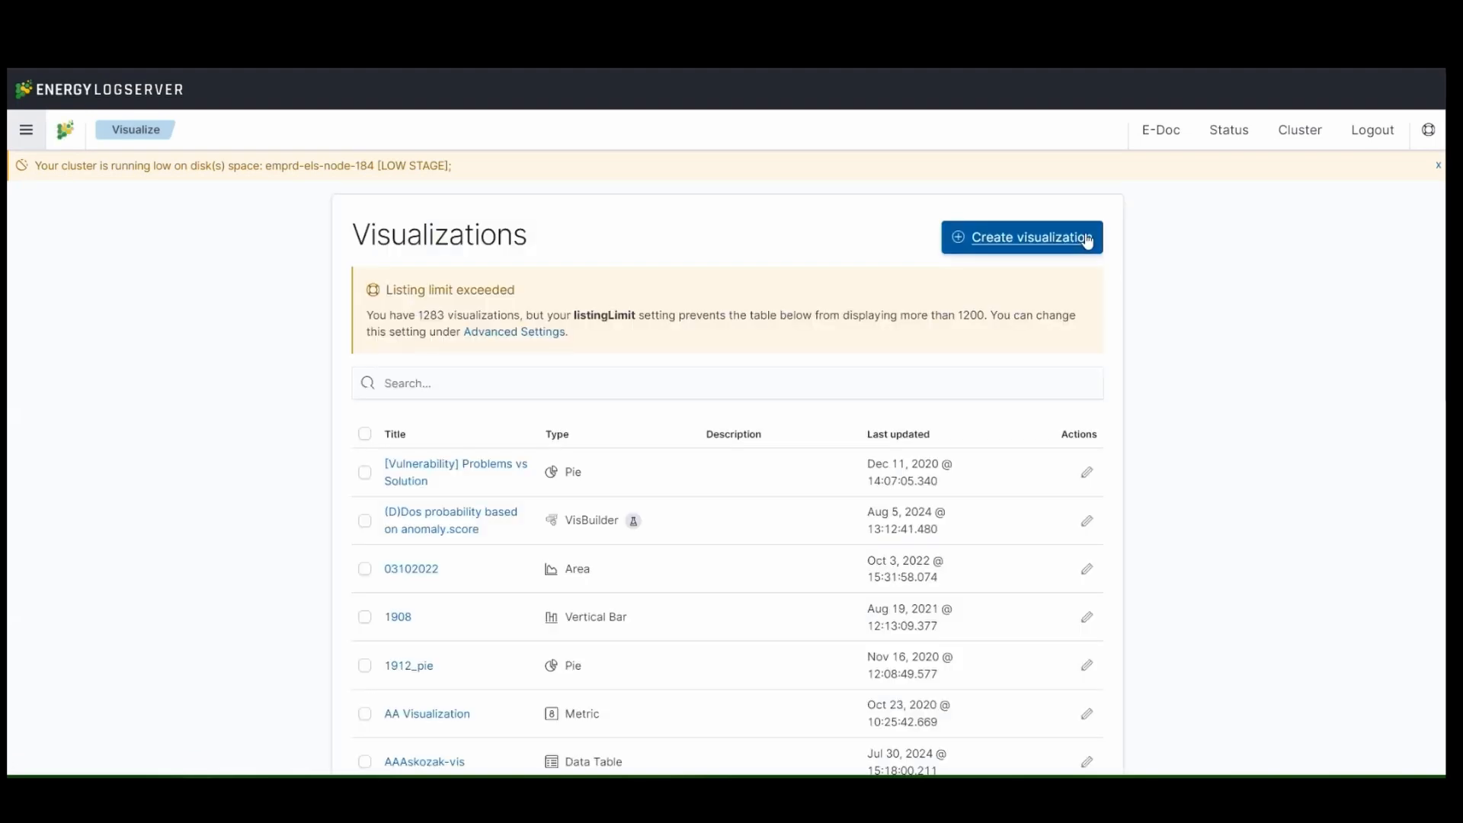
{"action": "left_click", "coordinate": [1087, 241]}
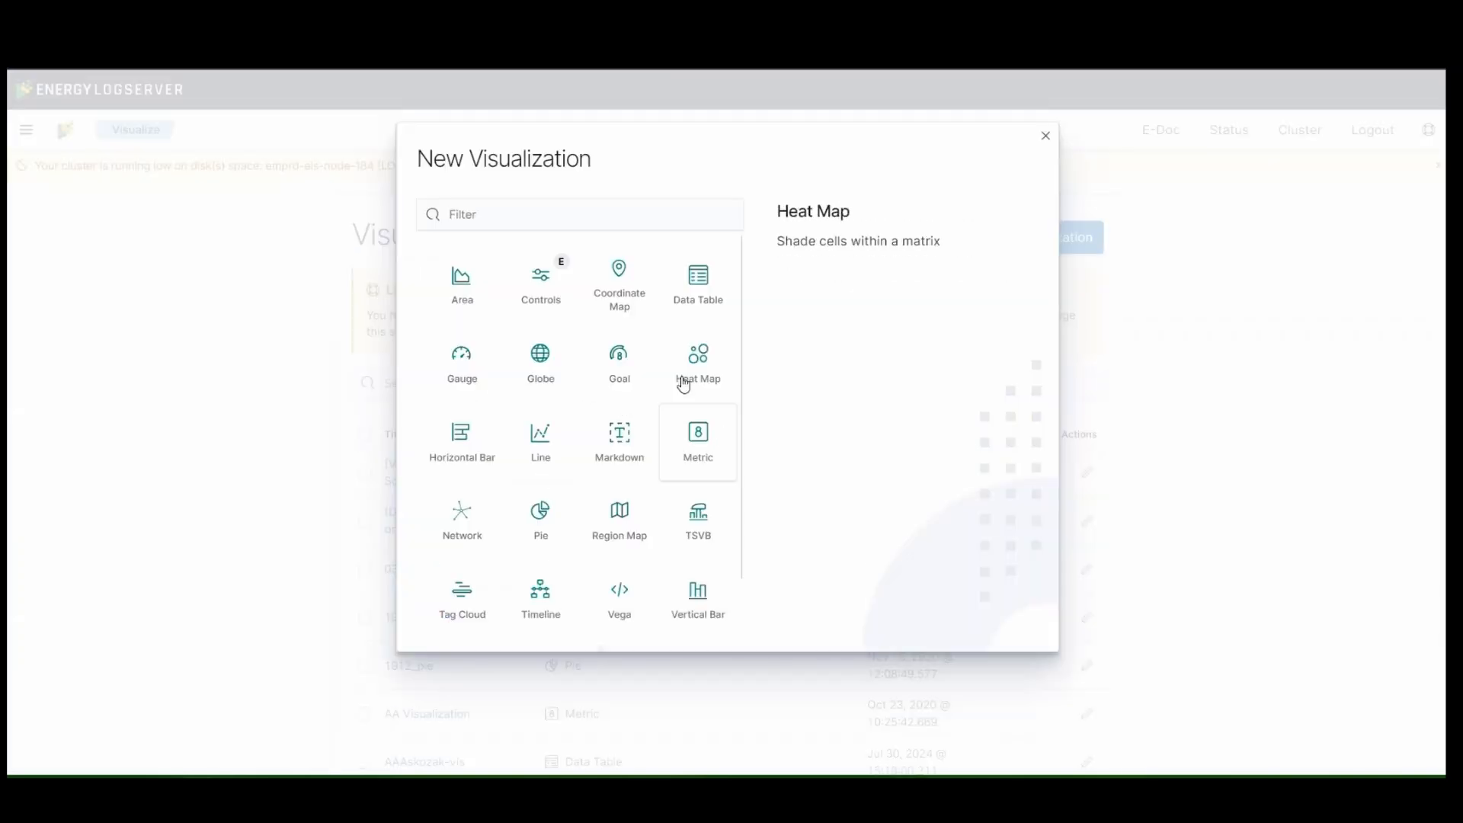
{"action": "left_click", "coordinate": [729, 444]}
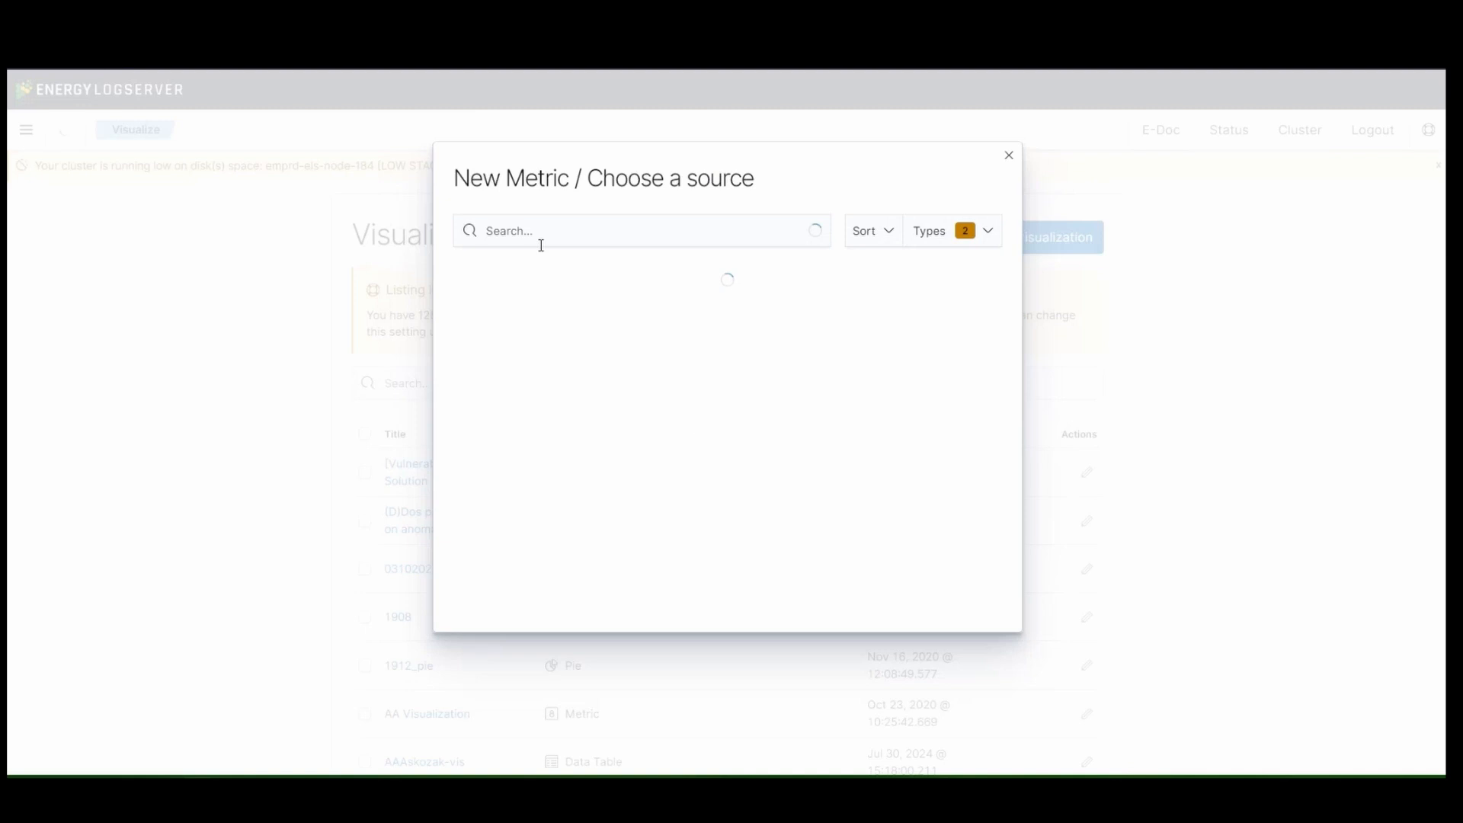
Step: Limit the metric's sources to index patterns, search for syslog, and choose syslog-2025.07.23 as the source
{"action": "left_click", "coordinate": [966, 231]}
{"action": "left_click", "coordinate": [937, 307]}
{"action": "left_click", "coordinate": [626, 229]}
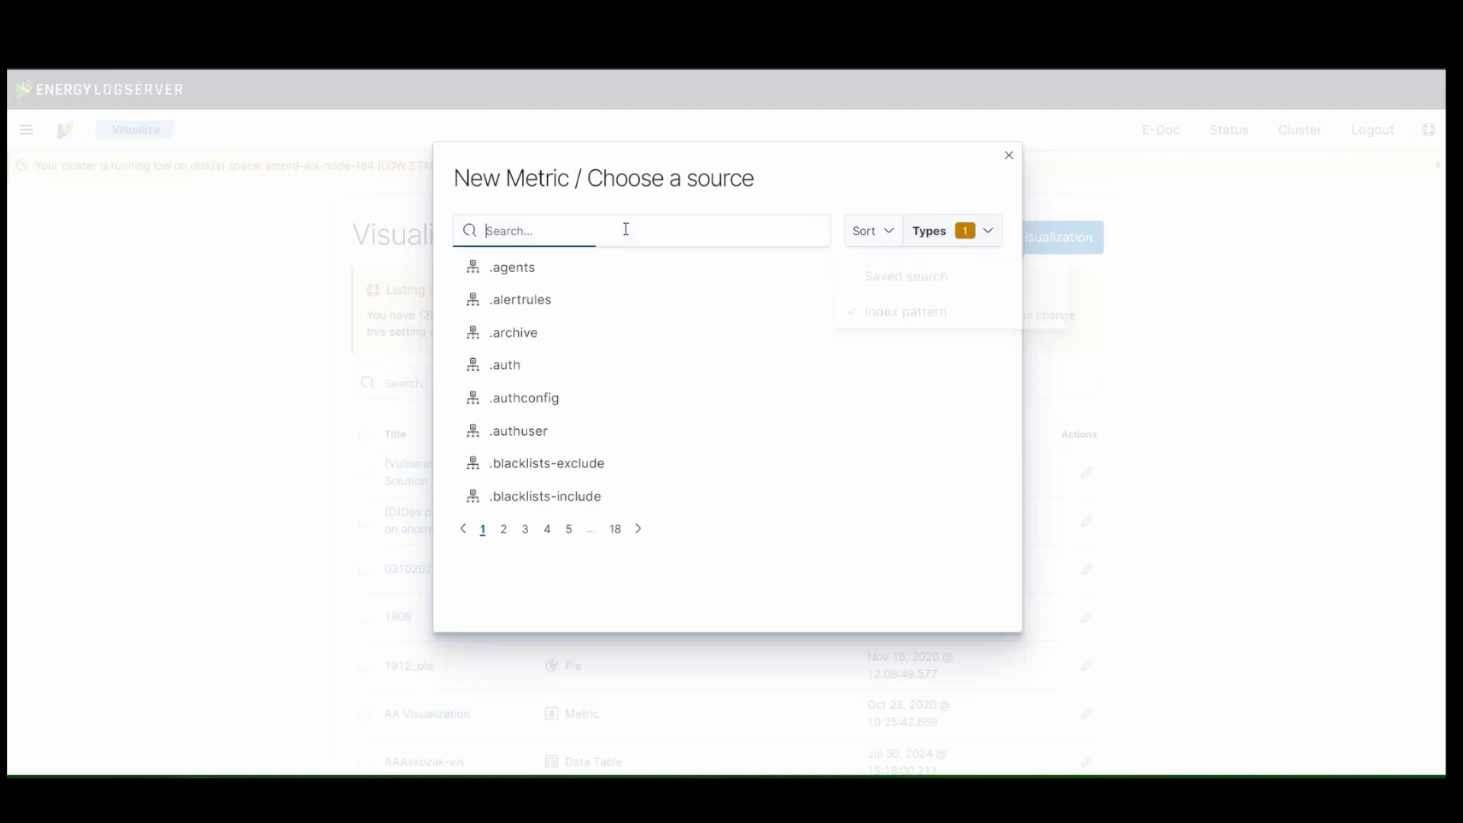
{"action": "type", "text": "syslog"}
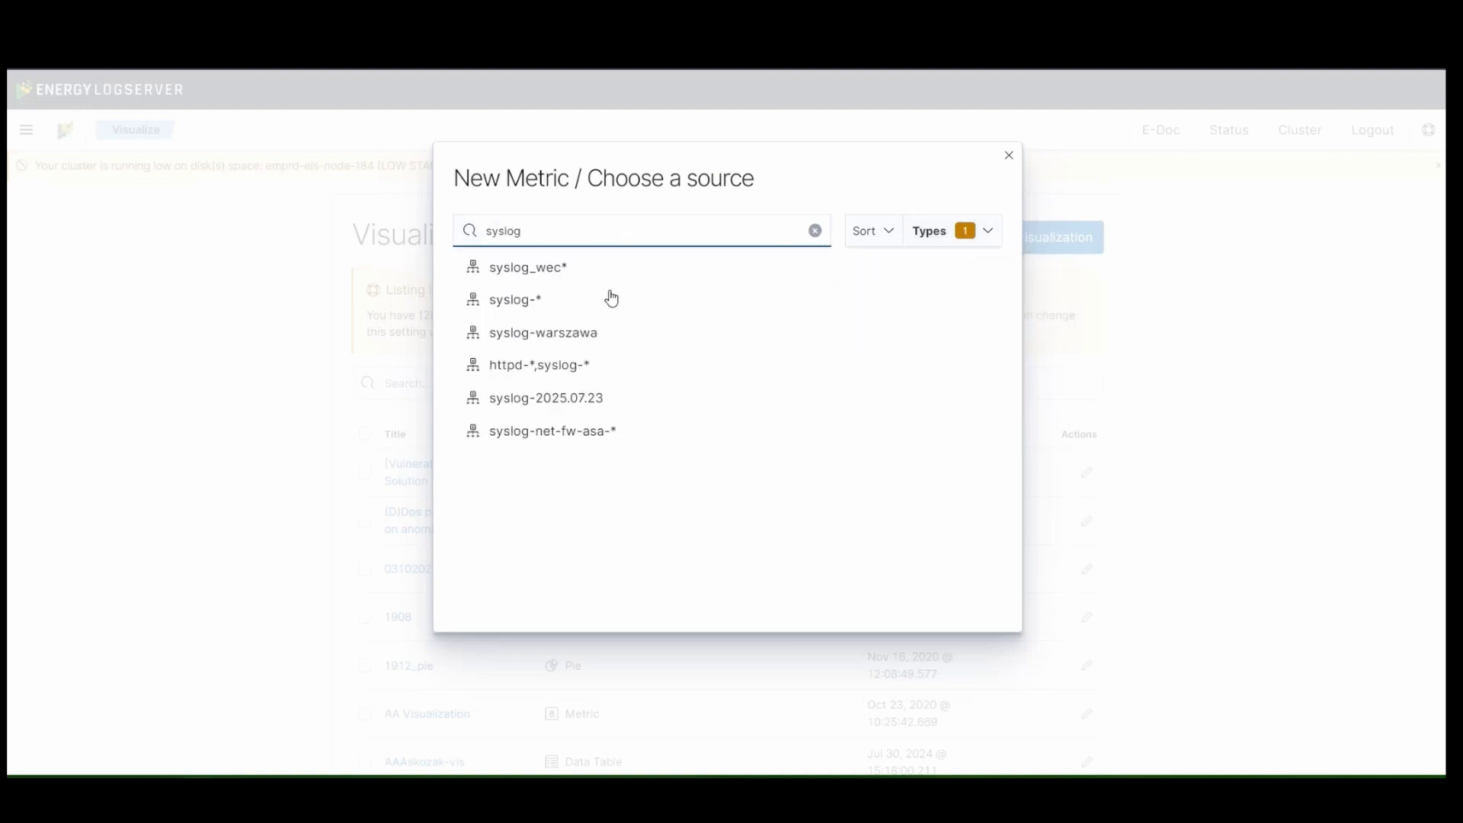
{"action": "left_click", "coordinate": [571, 409]}
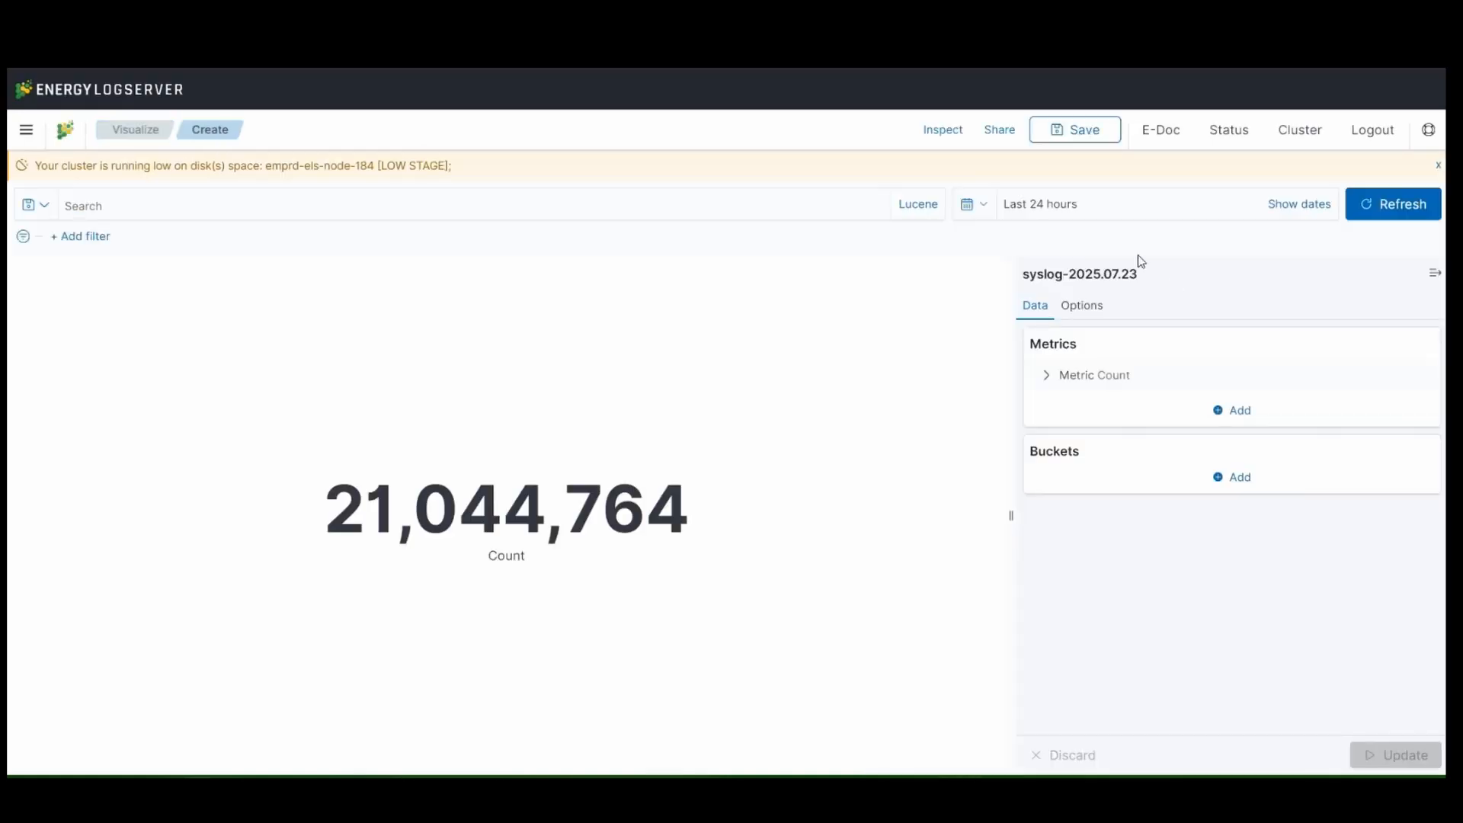